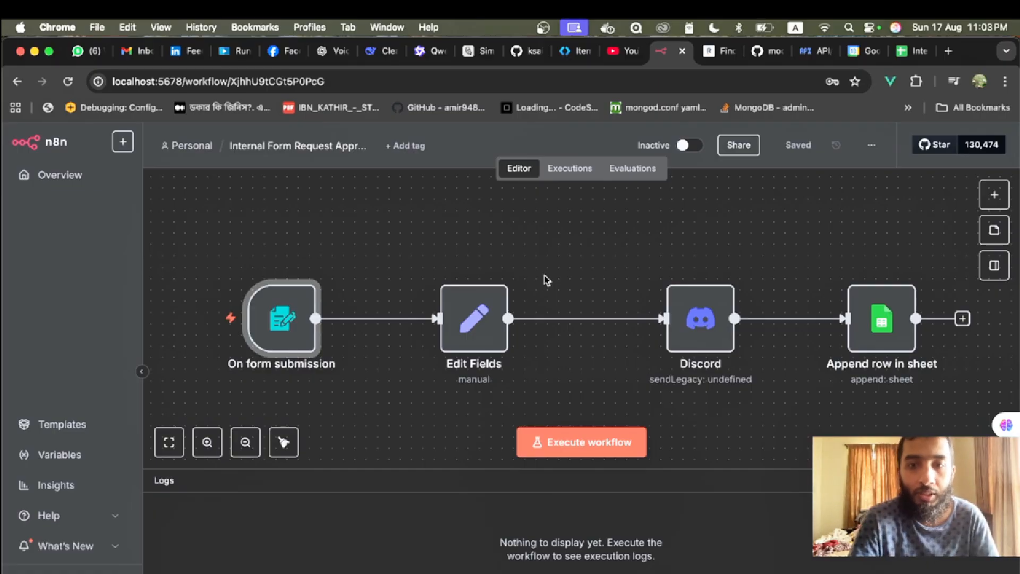
- Start a test run and enter the applicant's name and e-mail in the test form
{"action": "left_click", "coordinate": [590, 444]}
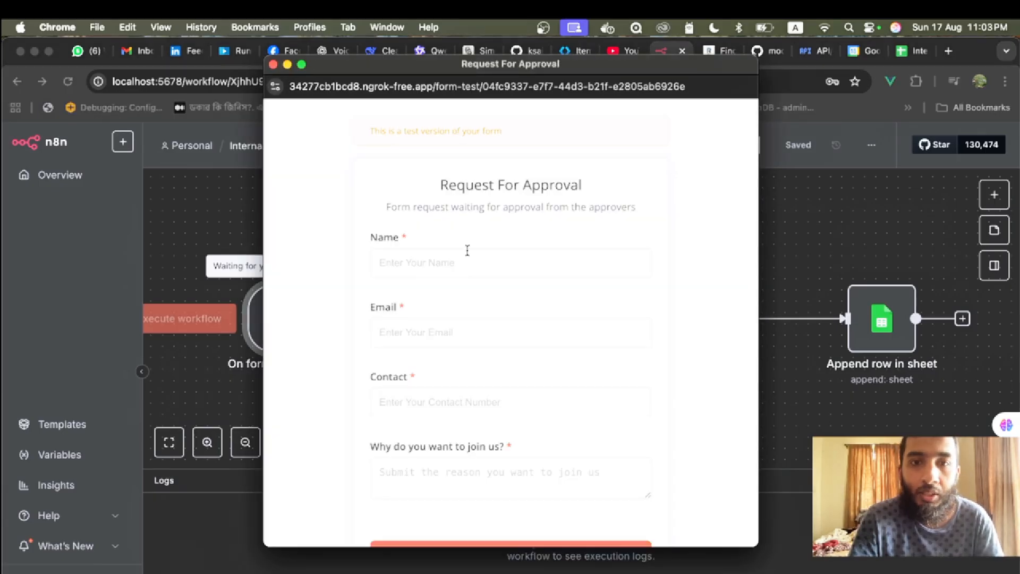
{"action": "left_click", "coordinate": [442, 266]}
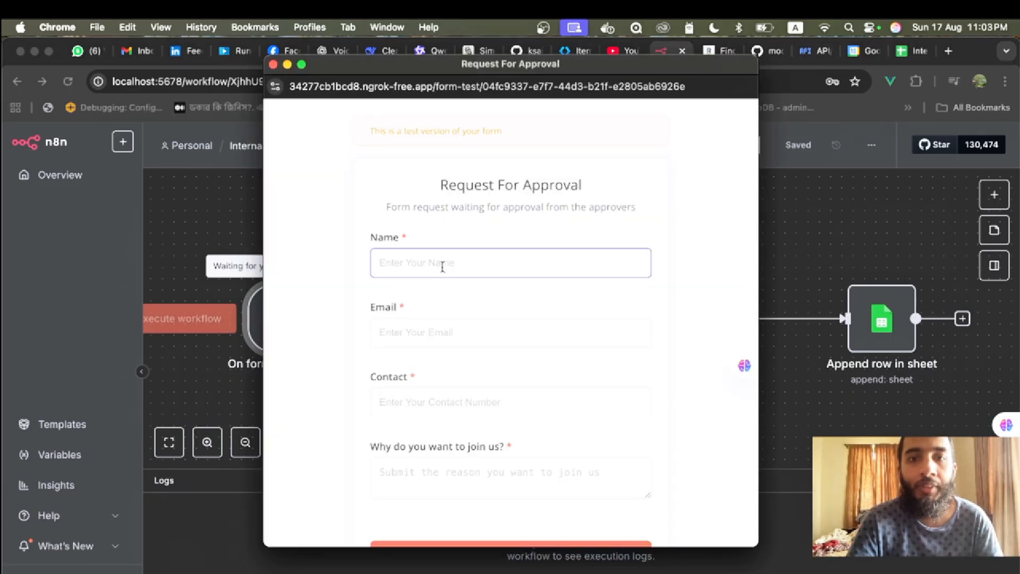
{"action": "scroll", "coordinate": [442, 267], "scroll_direction": "down", "scroll_amount": 3}
{"action": "scroll", "coordinate": [442, 267], "scroll_direction": "up", "scroll_amount": 3}
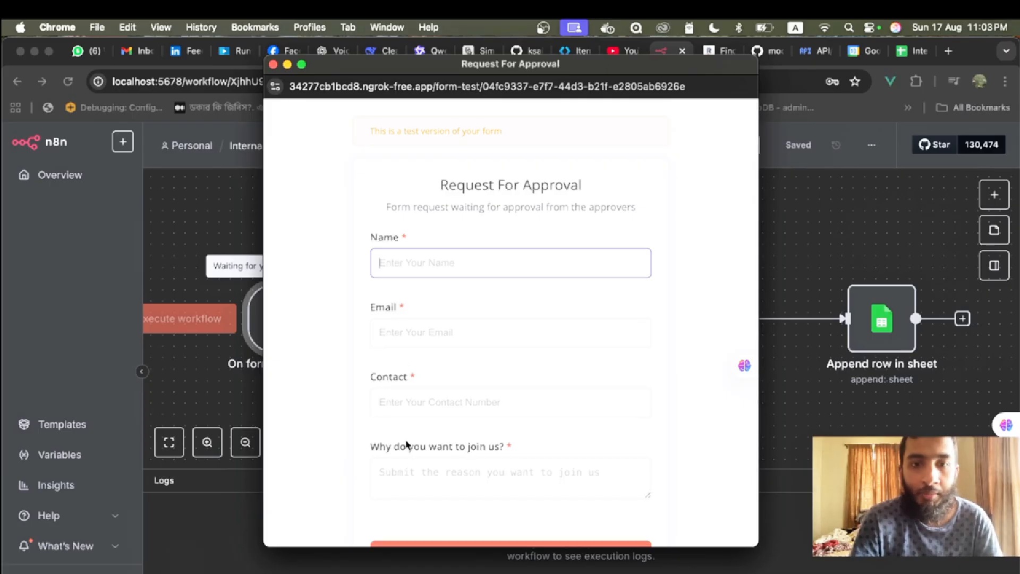
{"action": "type", "text": "Sal"}
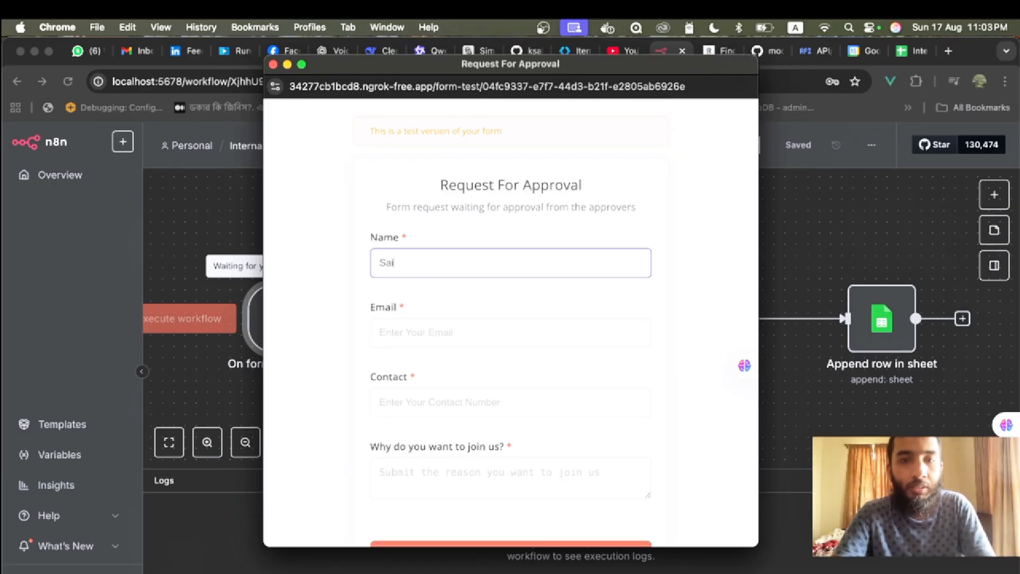
{"action": "key", "text": "BackSpace"}
{"action": "key", "text": "BackSpace"}
{"action": "key", "text": "BackSpace"}
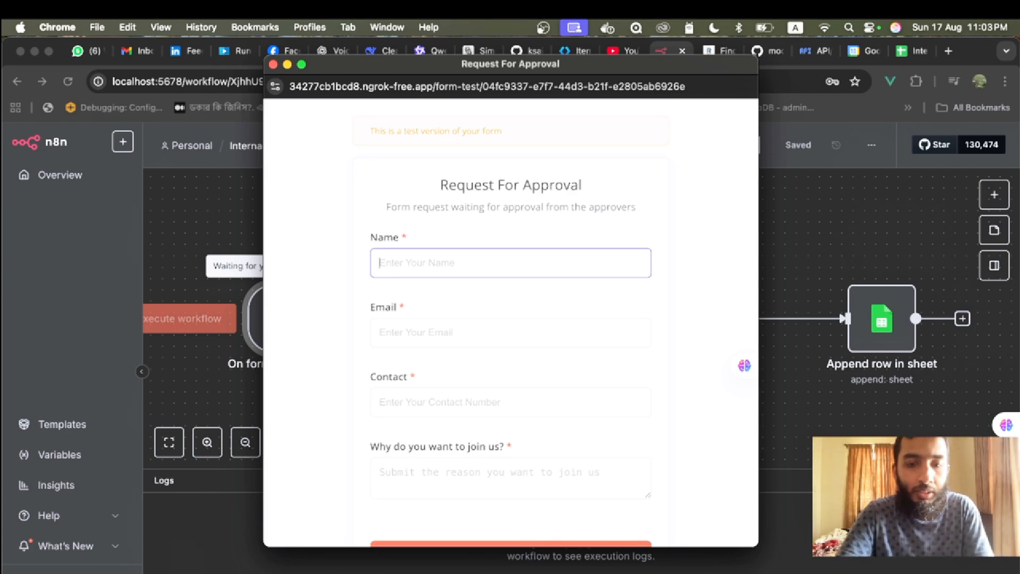
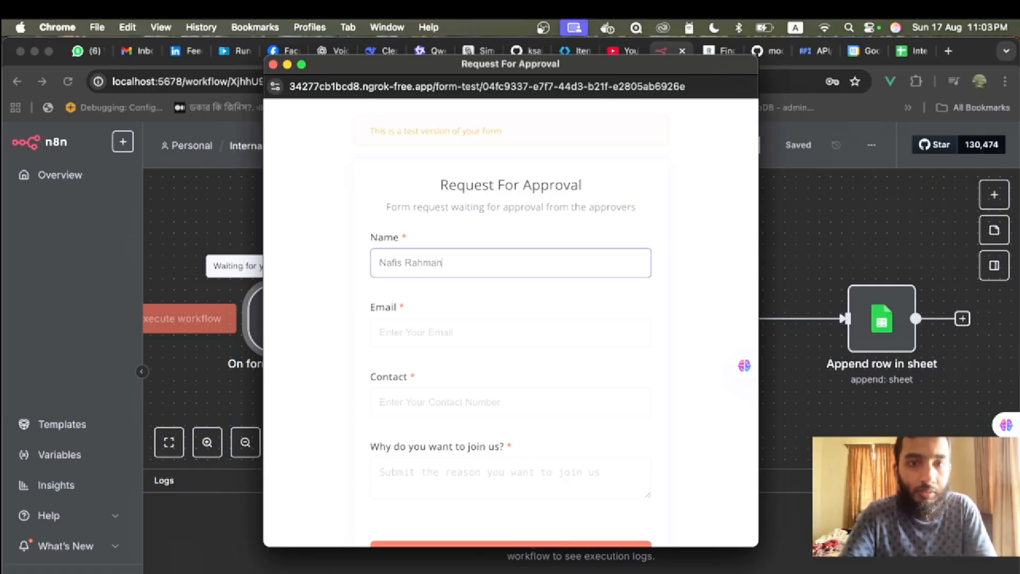
{"action": "left_click", "coordinate": [419, 339]}
{"action": "type", "text": "na"}
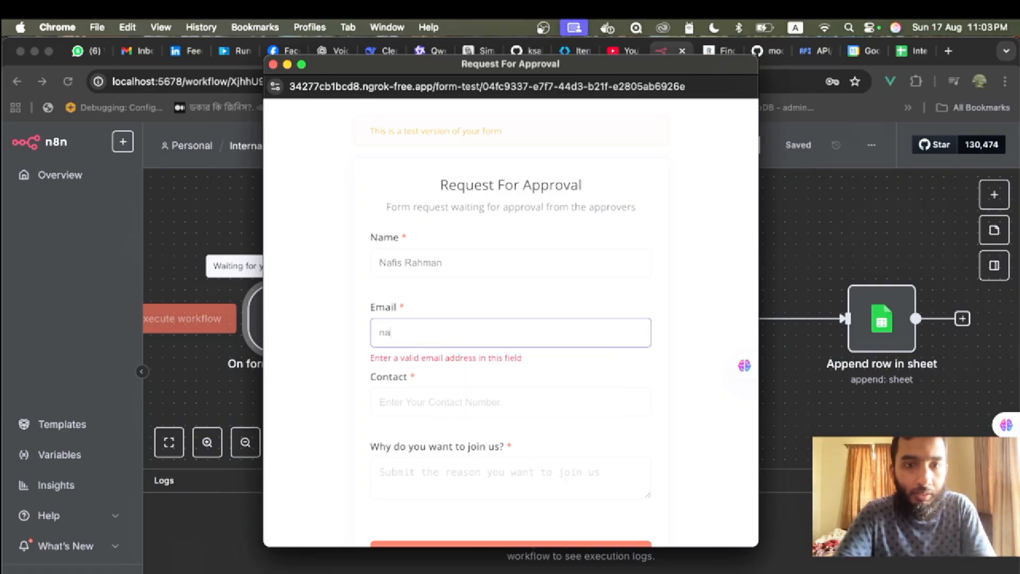
{"action": "key", "text": "BackSpace"}
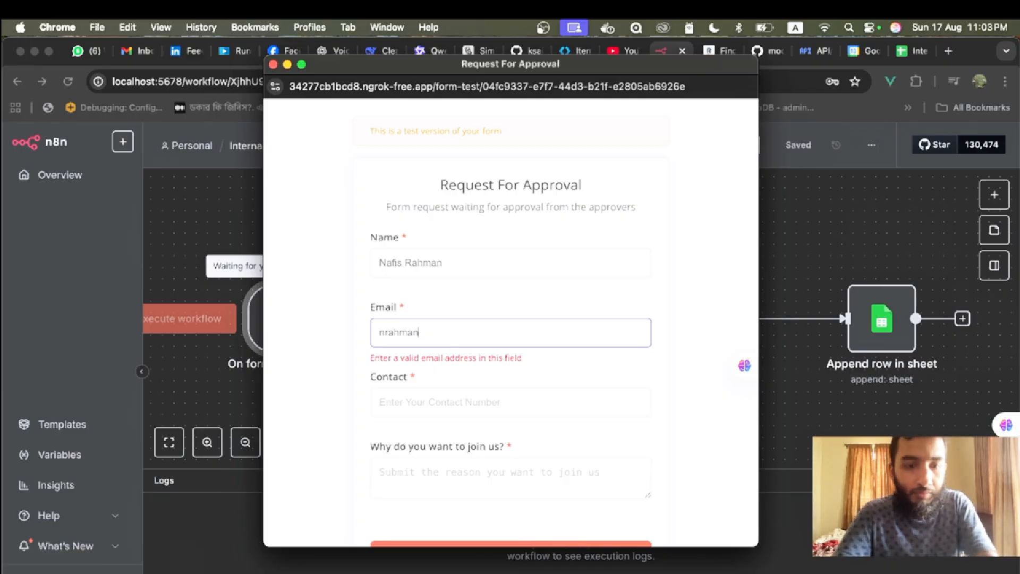
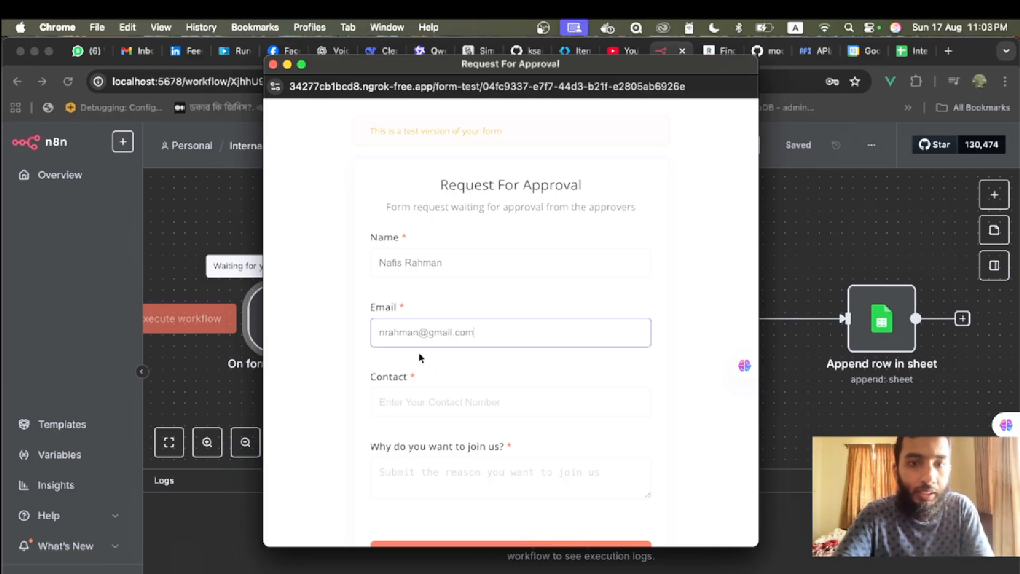
- Add the contact number and the reason 'I want to join becaus', then submit the request
{"action": "left_click", "coordinate": [413, 410]}
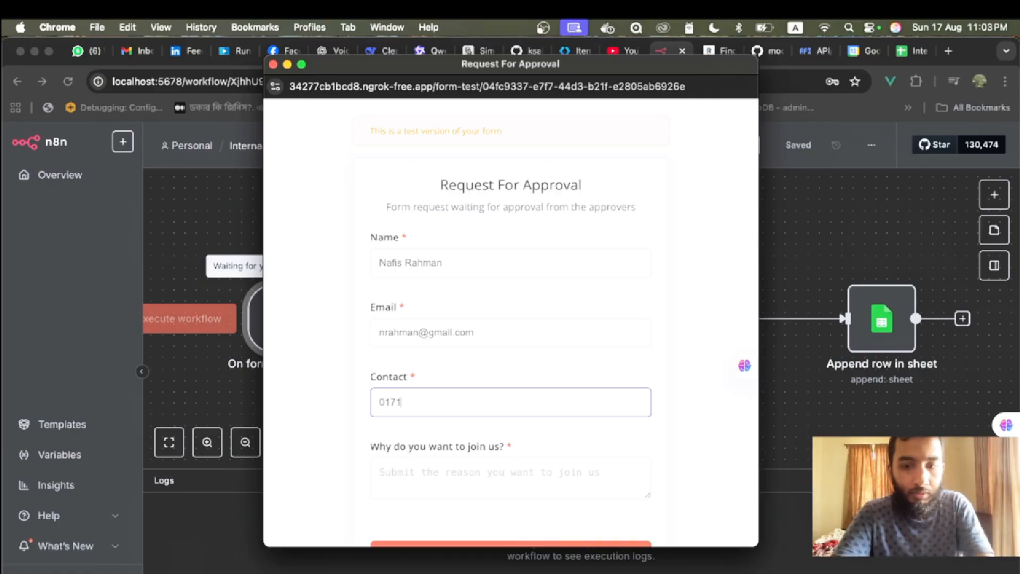
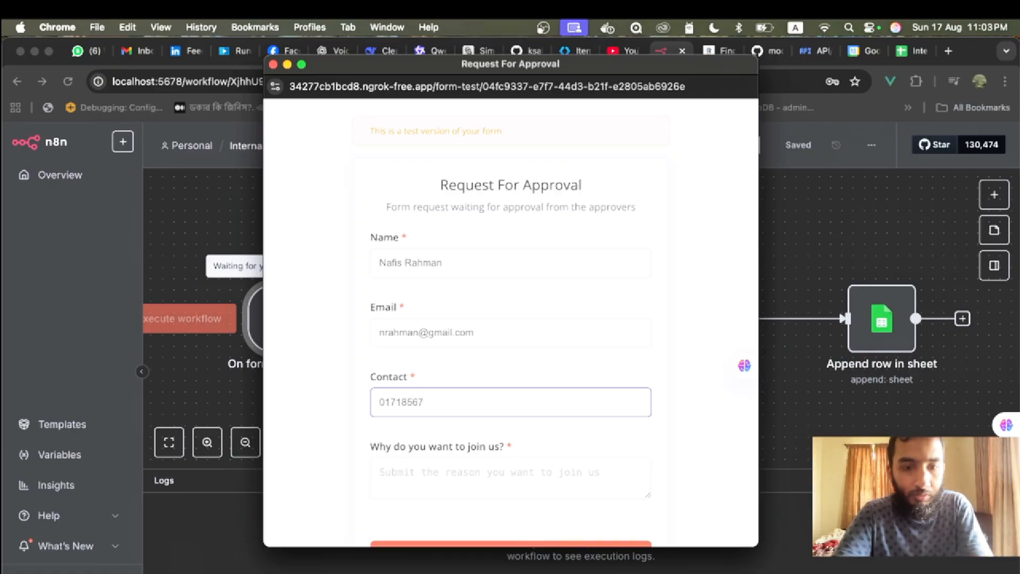
{"action": "left_click", "coordinate": [416, 484]}
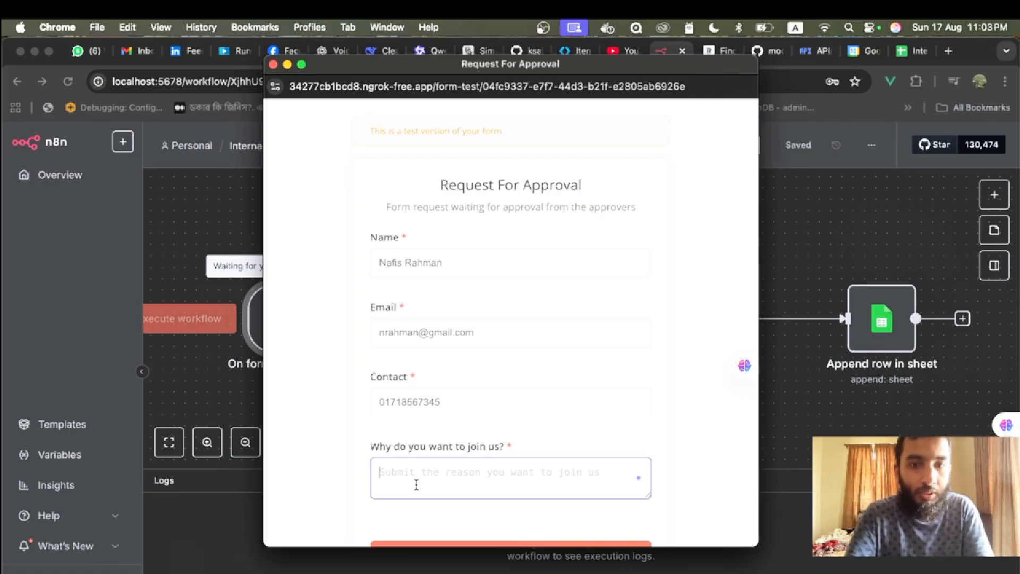
{"action": "type", "text": "I w"}
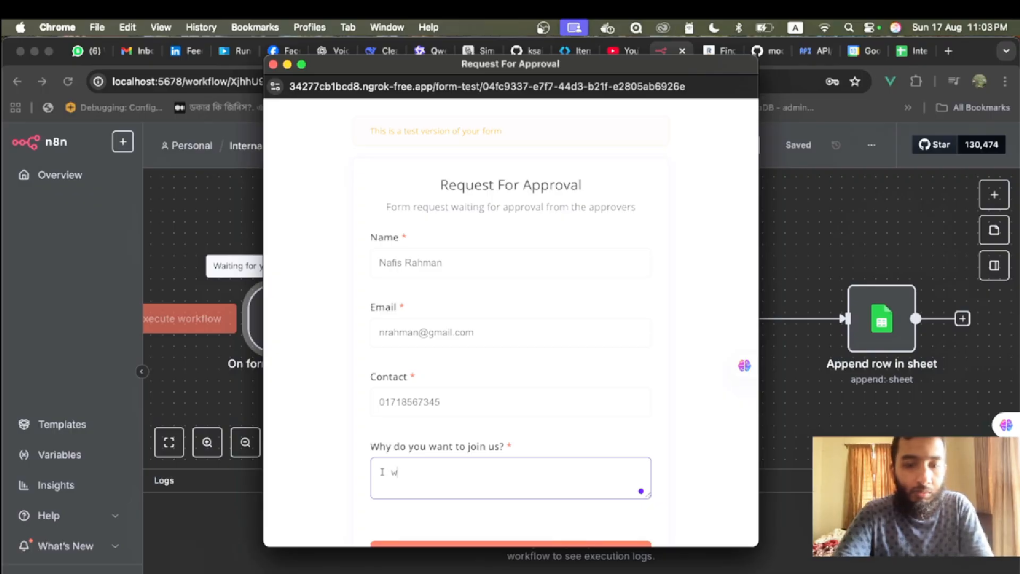
{"action": "type", "text": "ant to join"}
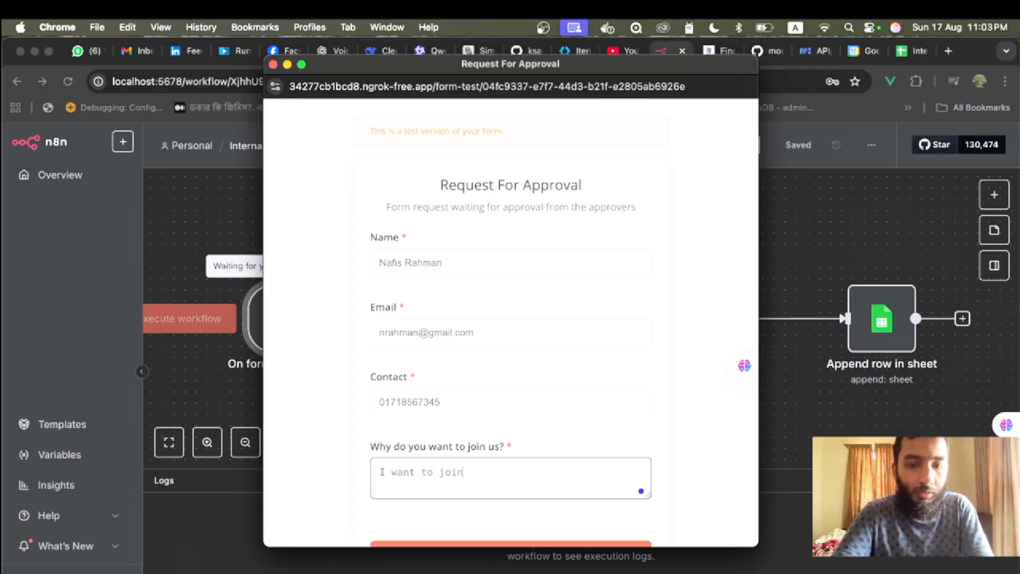
{"action": "type", "text": " because..."}
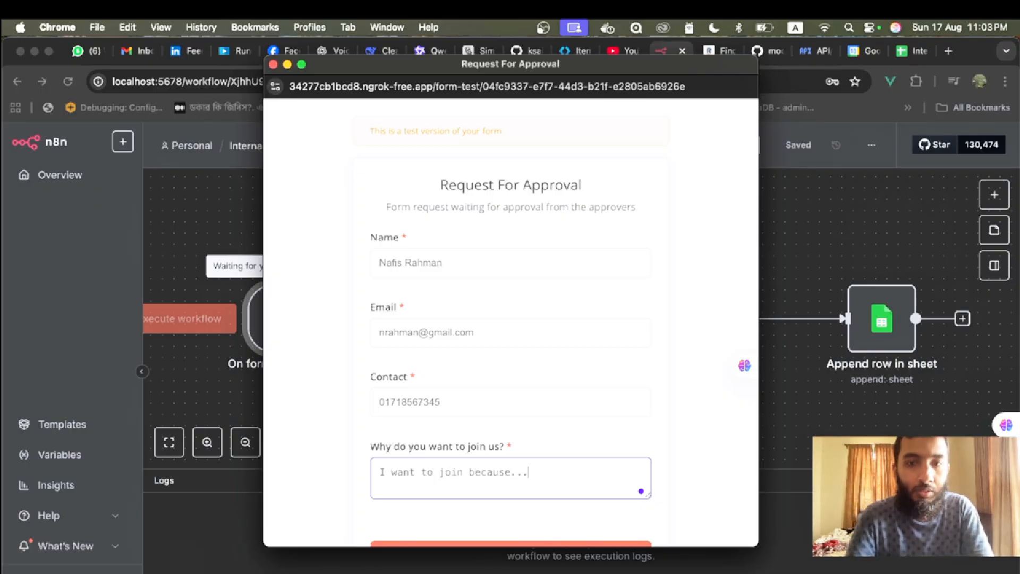
{"action": "key", "text": "Tab"}
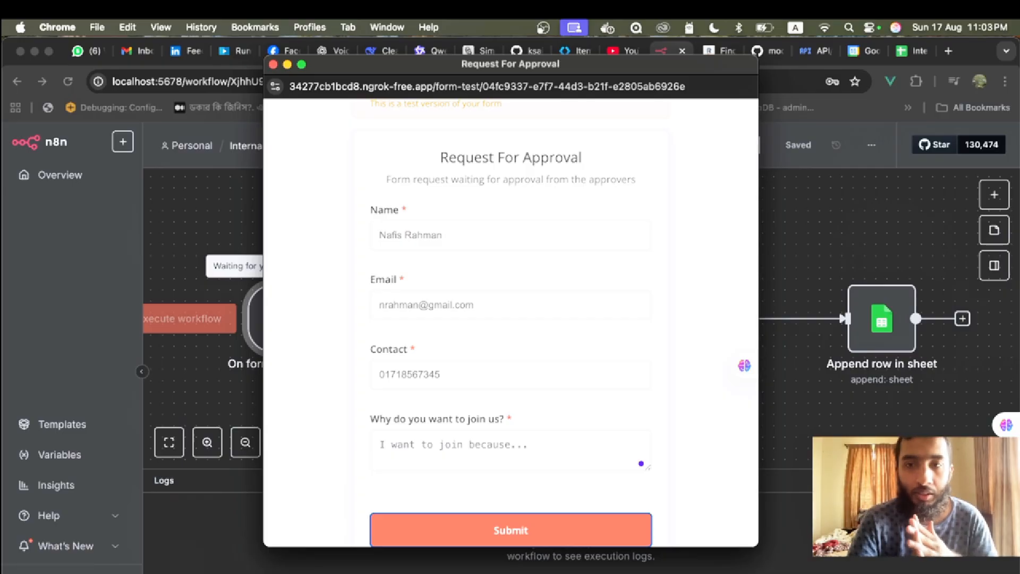
{"action": "left_click", "coordinate": [428, 513]}
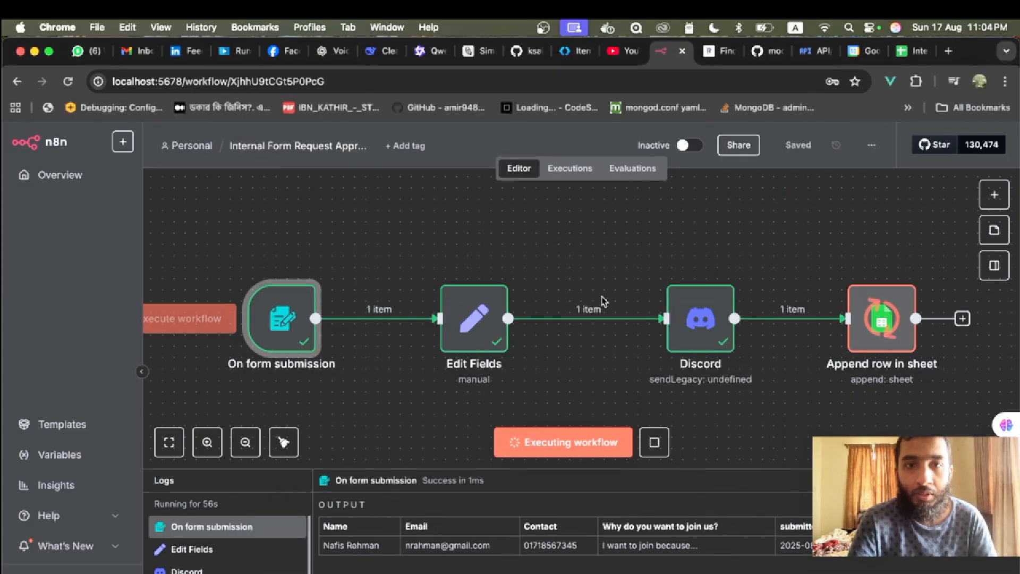
{"action": "left_click", "coordinate": [274, 65]}
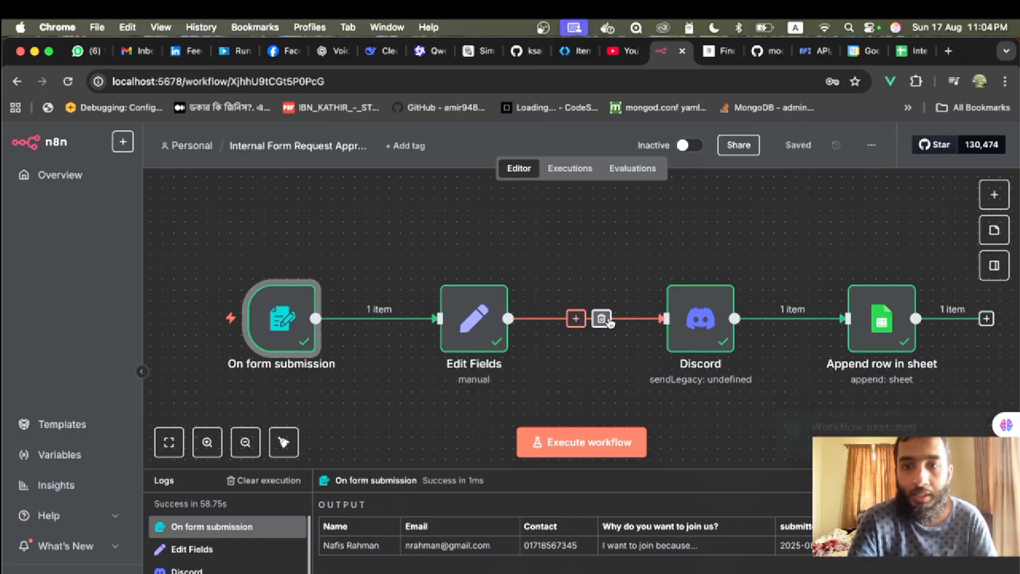
- Open the test server's #test-n8n-connection-data channel in Discord
{"action": "mouse_move", "coordinate": [695, 323]}
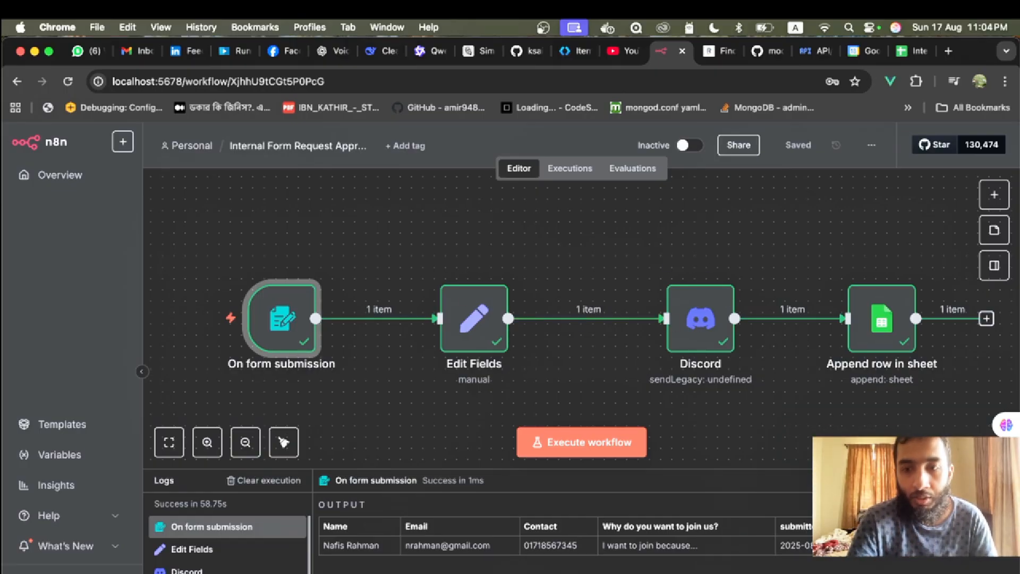
{"action": "left_click", "coordinate": [742, 572]}
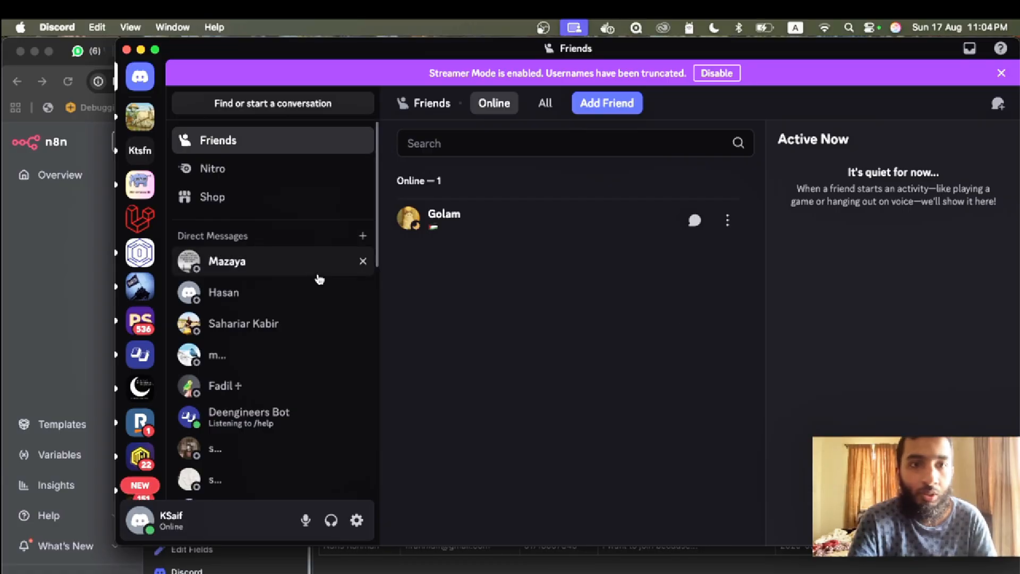
{"action": "left_click", "coordinate": [139, 116]}
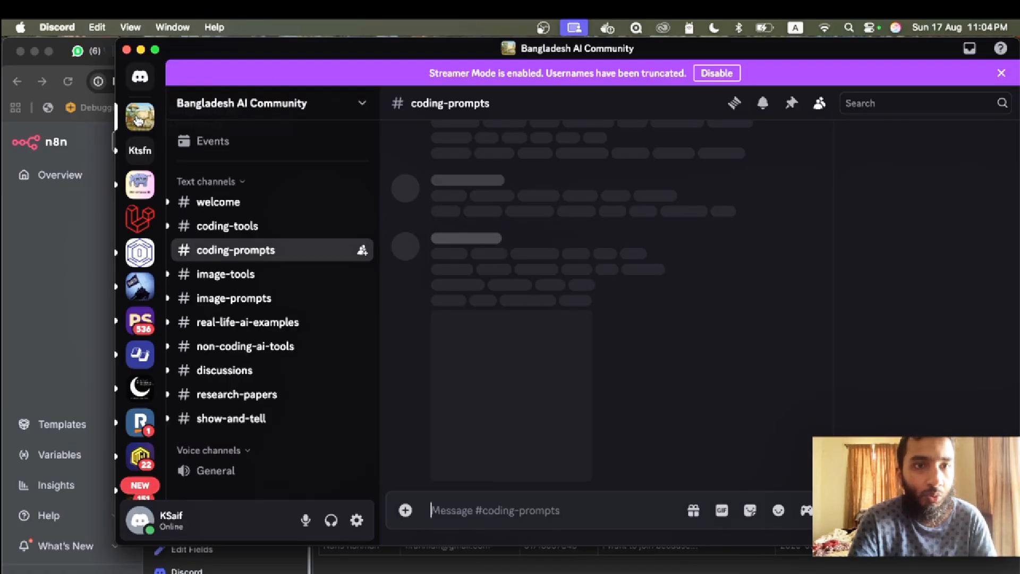
{"action": "left_click", "coordinate": [140, 79]}
{"action": "left_click", "coordinate": [140, 150]}
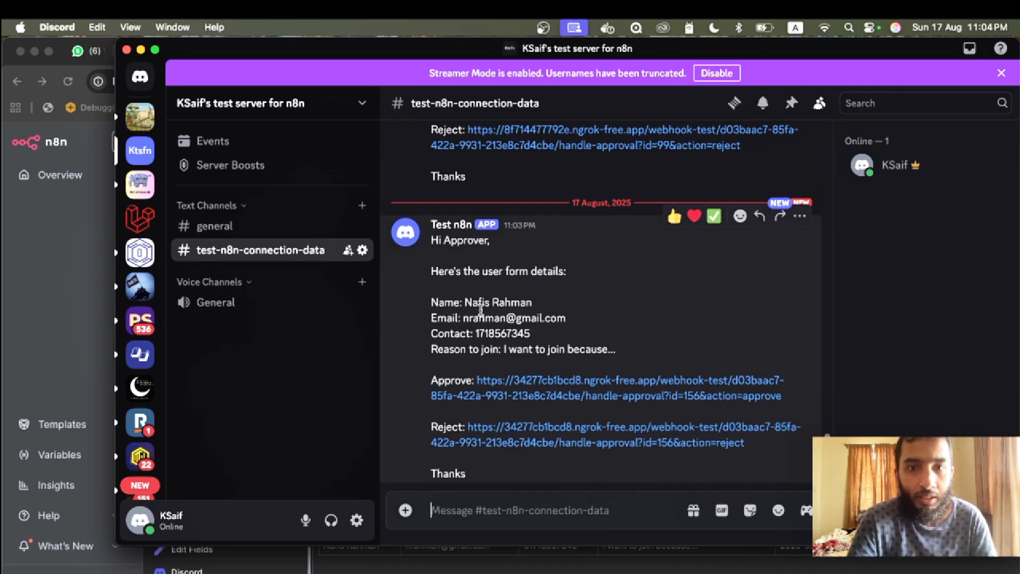
- Read the bot message's applicant details and Approve/Reject links, then return to n8n
{"action": "mouse_move", "coordinate": [466, 302]}
{"action": "left_mouse_down"}
{"action": "mouse_move", "coordinate": [550, 305]}
{"action": "mouse_move", "coordinate": [459, 318]}
{"action": "left_mouse_up"}
{"action": "left_click", "coordinate": [419, 324]}
{"action": "left_click", "coordinate": [633, 347]}
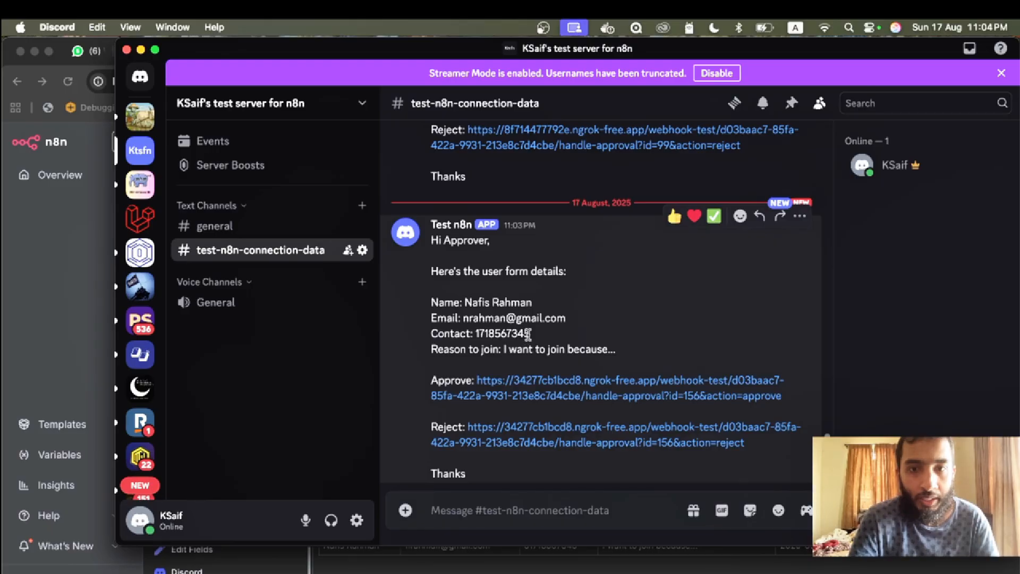
{"action": "left_click_drag", "start_coordinate": [624, 358], "coordinate": [429, 302]}
{"action": "left_click", "coordinate": [429, 363]}
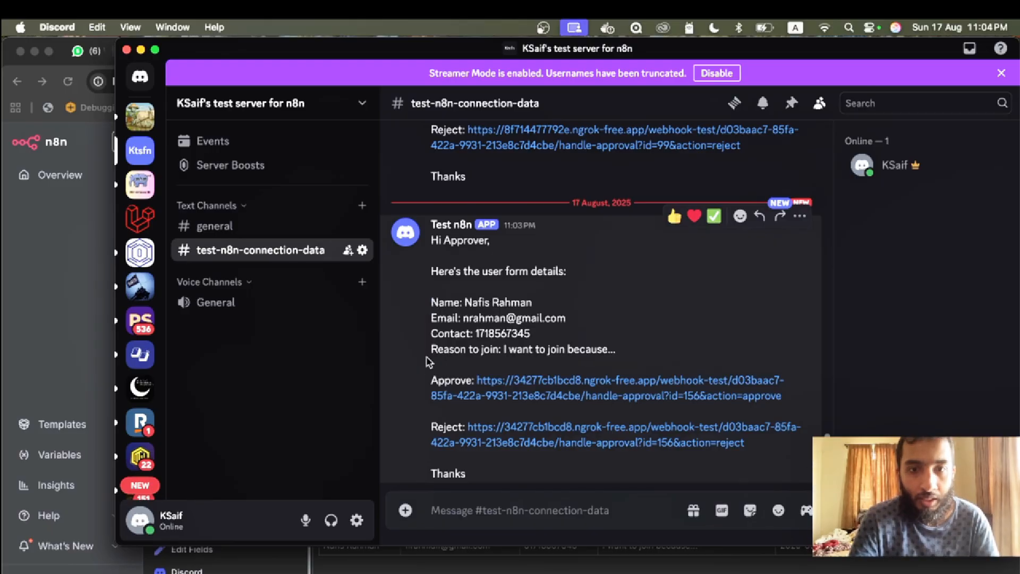
{"action": "double_click", "coordinate": [438, 380]}
{"action": "double_click", "coordinate": [442, 426]}
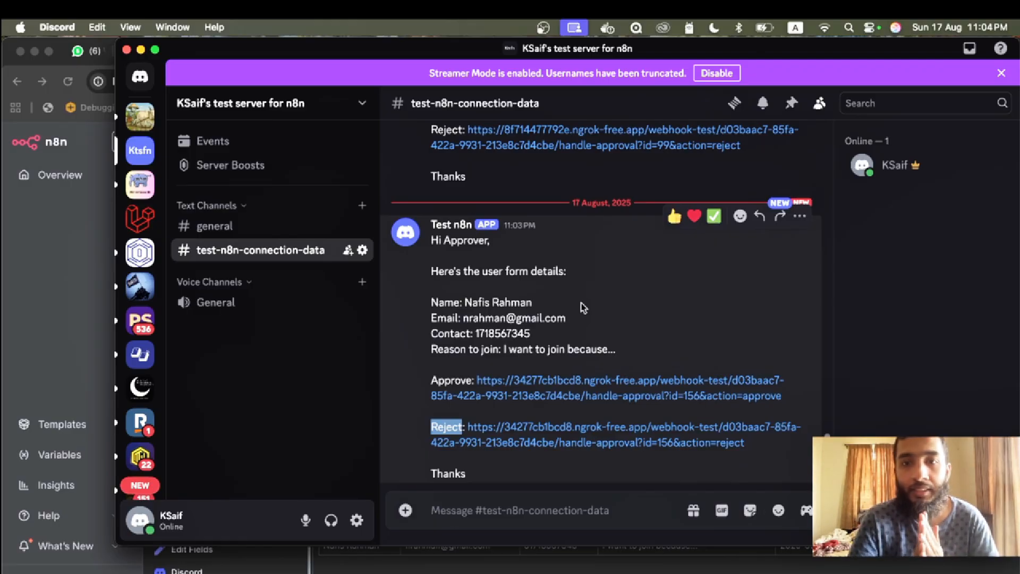
{"action": "left_click", "coordinate": [30, 274]}
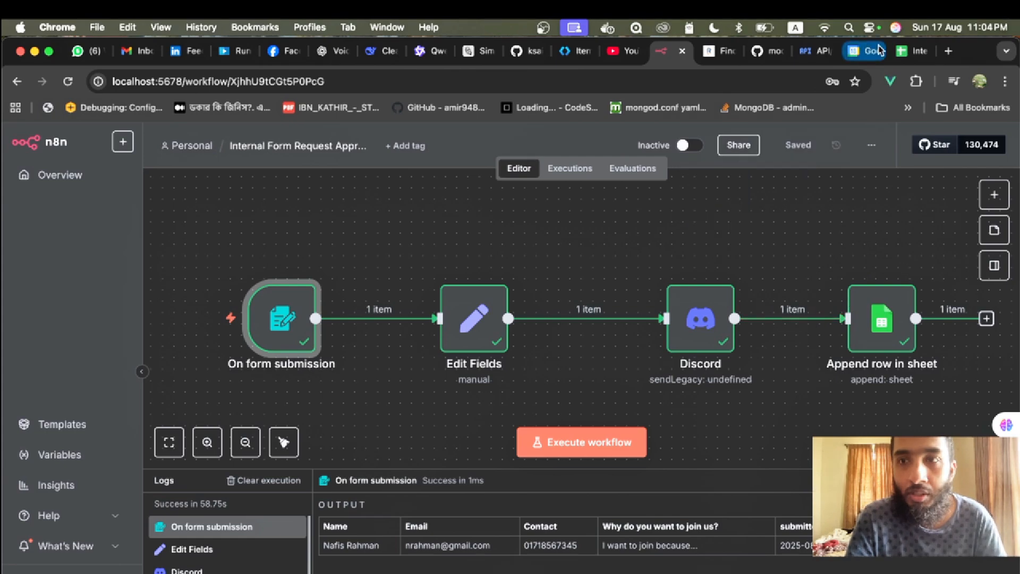
- Check row 6 of the Internal Approval Trigger sheet, including its rejected Status cell
{"action": "left_click", "coordinate": [898, 58]}
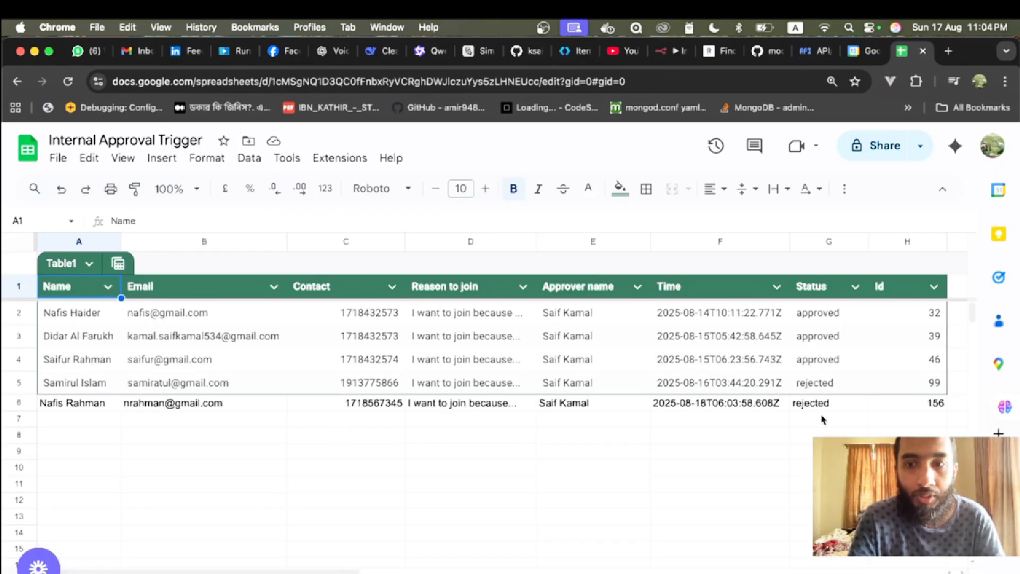
{"action": "scroll", "coordinate": [824, 419], "scroll_direction": "right", "scroll_amount": 3}
{"action": "scroll", "coordinate": [821, 420], "scroll_direction": "left", "scroll_amount": 3}
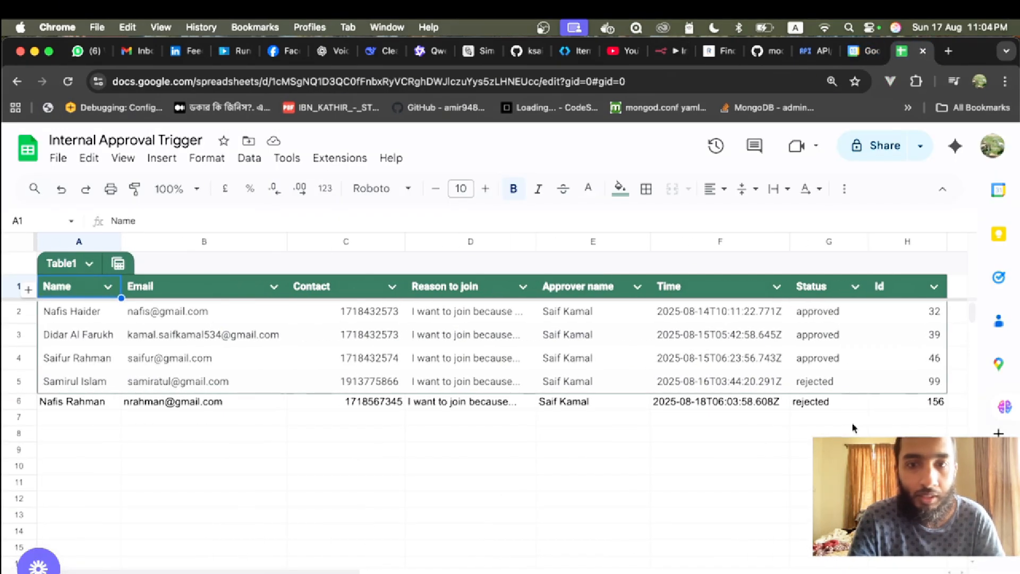
{"action": "left_click", "coordinate": [48, 406]}
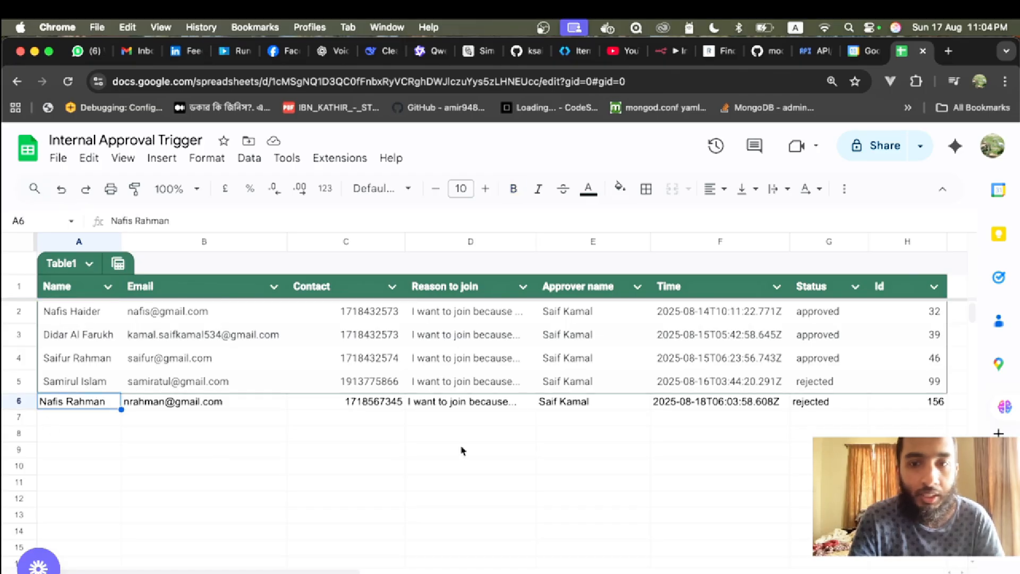
{"action": "left_click", "coordinate": [852, 403]}
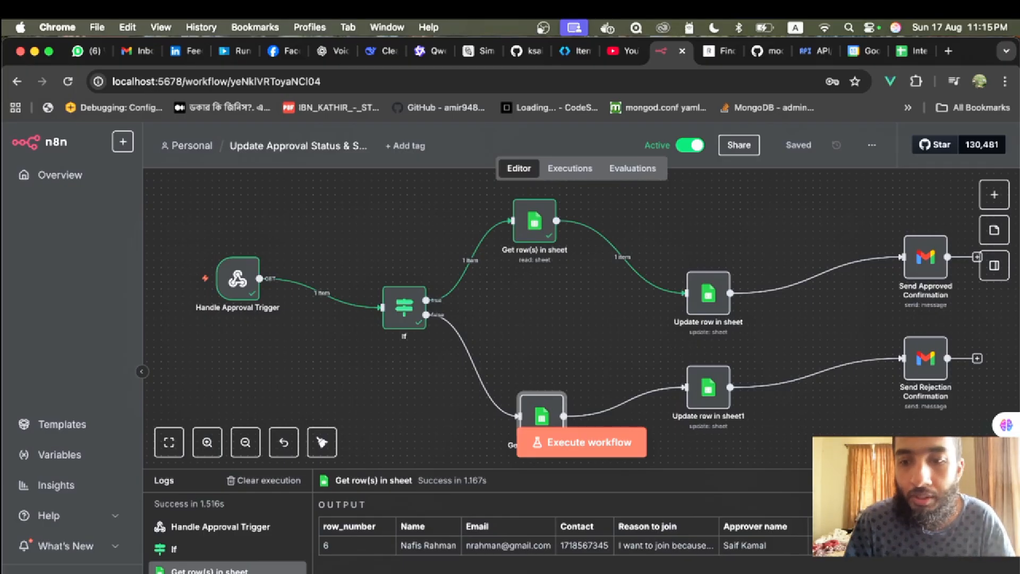
- Look over the Approve and Reject links in the Discord approval message
{"action": "key", "text": "super+Tab"}
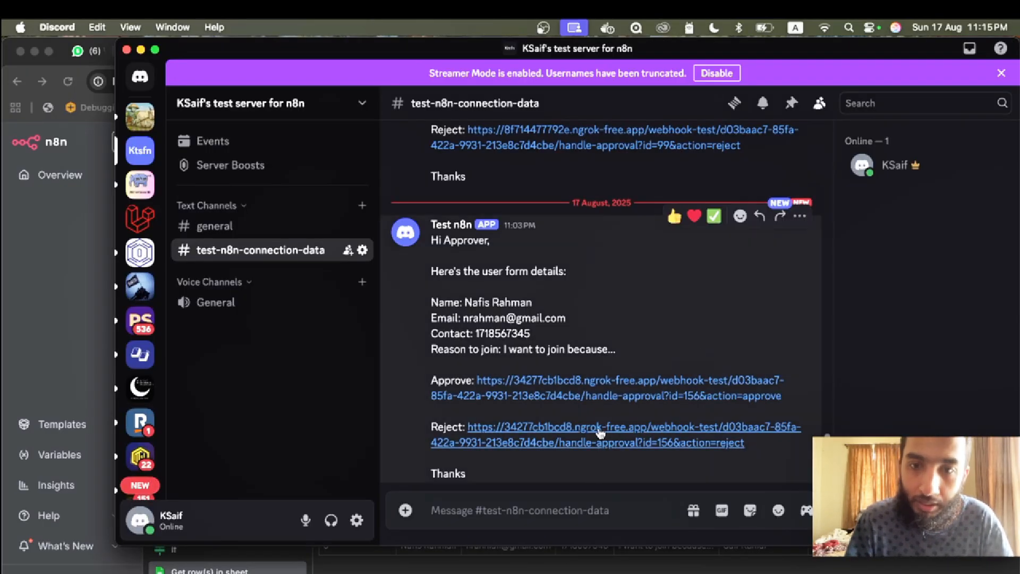
{"action": "double_click", "coordinate": [439, 379]}
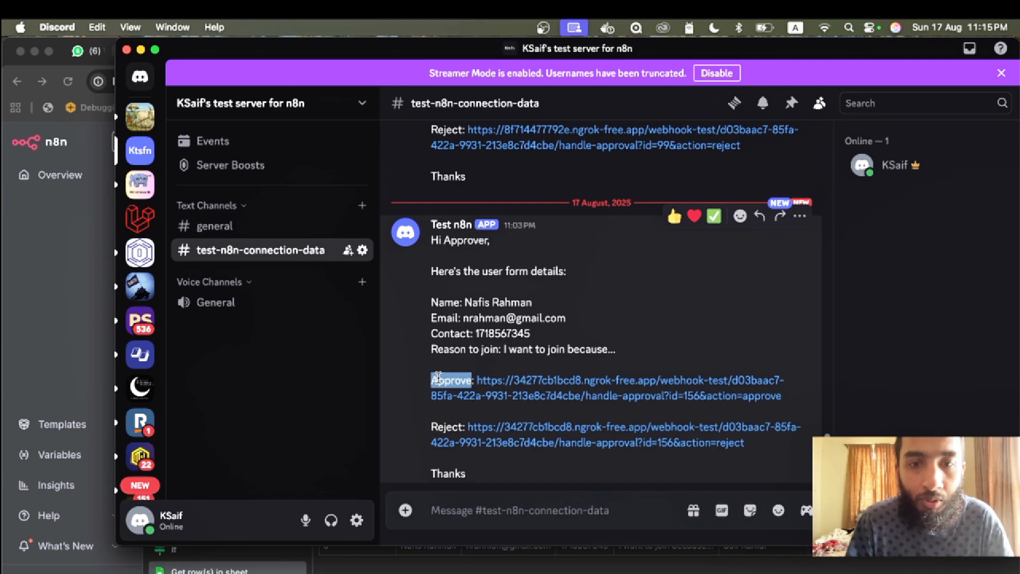
{"action": "double_click", "coordinate": [439, 425]}
{"action": "left_click", "coordinate": [660, 333]}
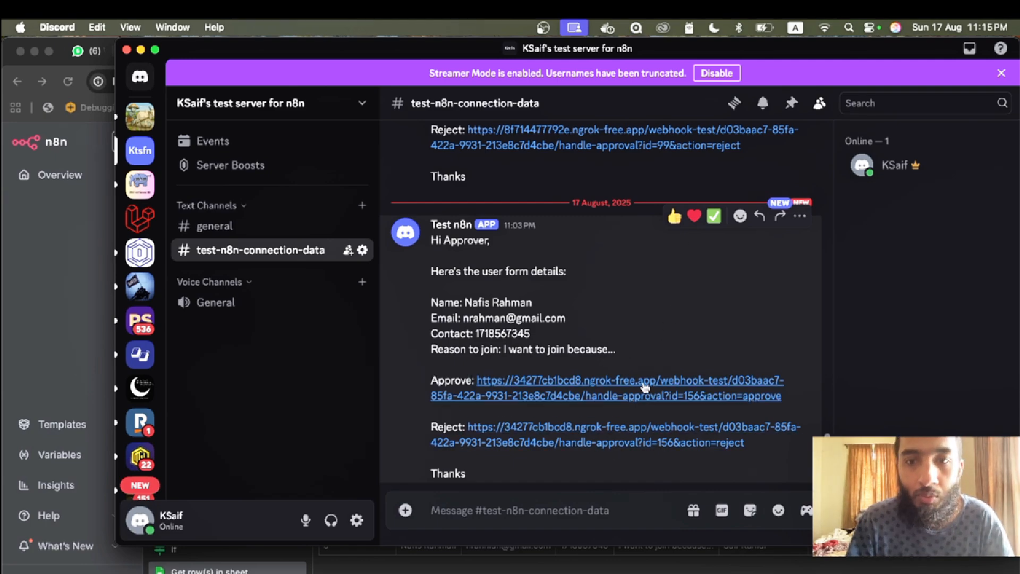
- Start a test run of the approval workflow waiting for its trigger, then return to Discord
{"action": "left_click", "coordinate": [34, 317]}
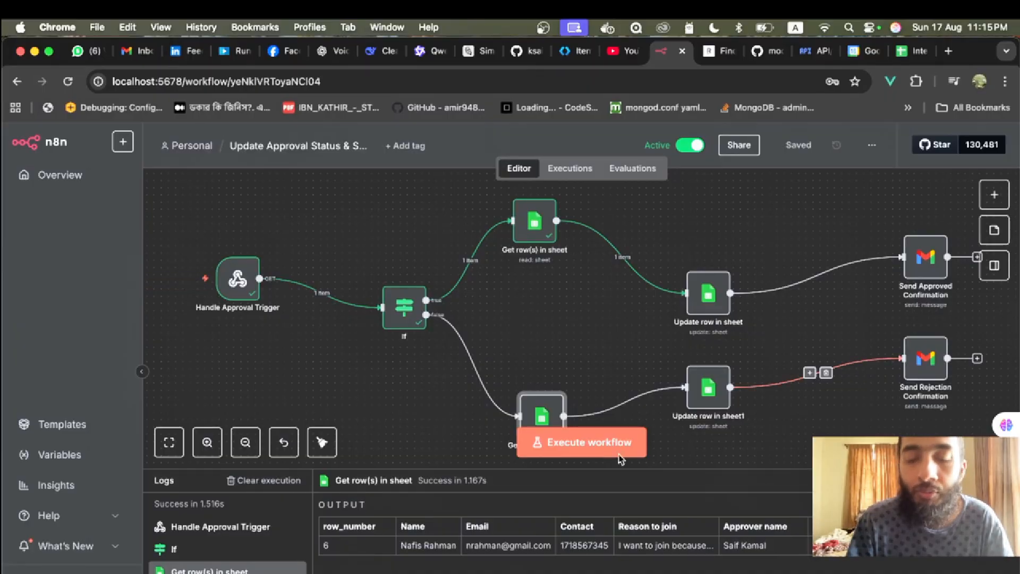
{"action": "left_click", "coordinate": [583, 453]}
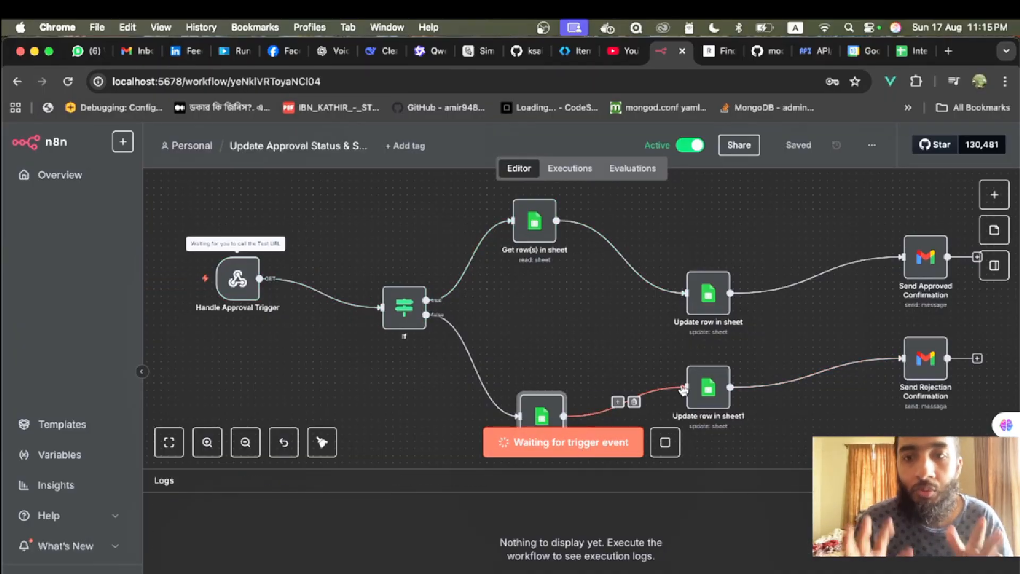
{"action": "key", "text": "super+Tab"}
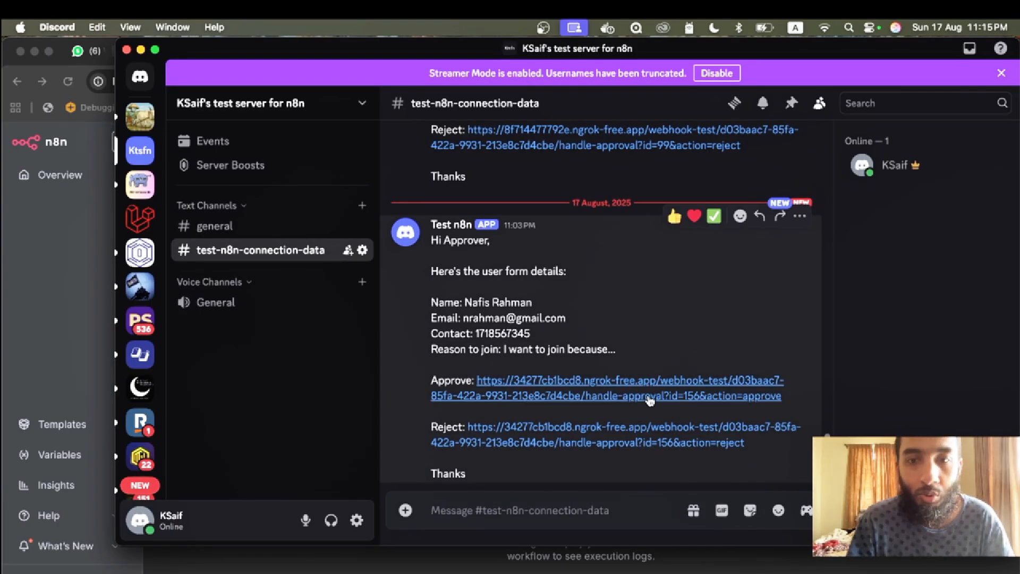
- Trigger the Approve link and confirm row 6's Status reads approved in the sheet
{"action": "left_click", "coordinate": [649, 400]}
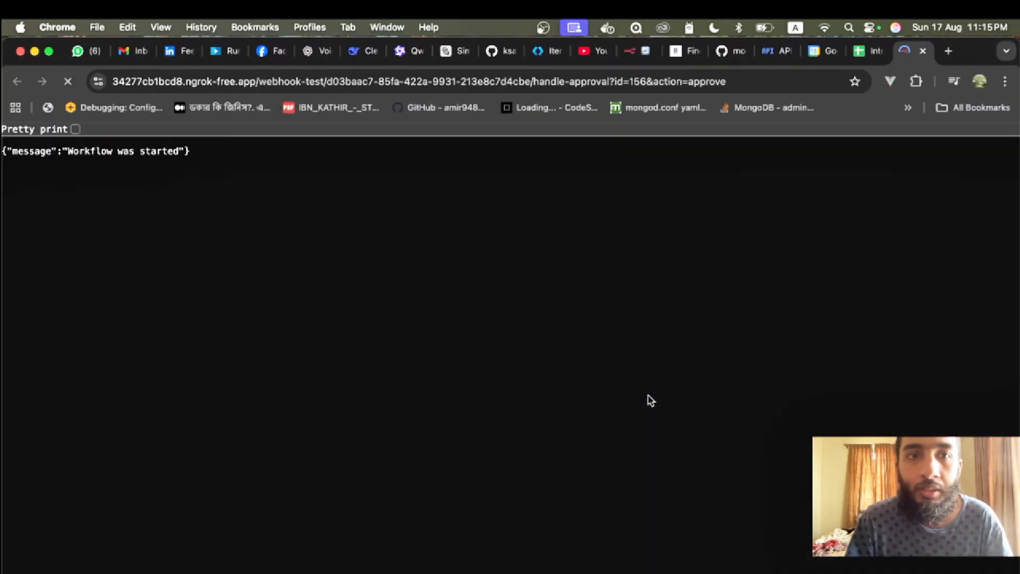
{"action": "left_click", "coordinate": [629, 50]}
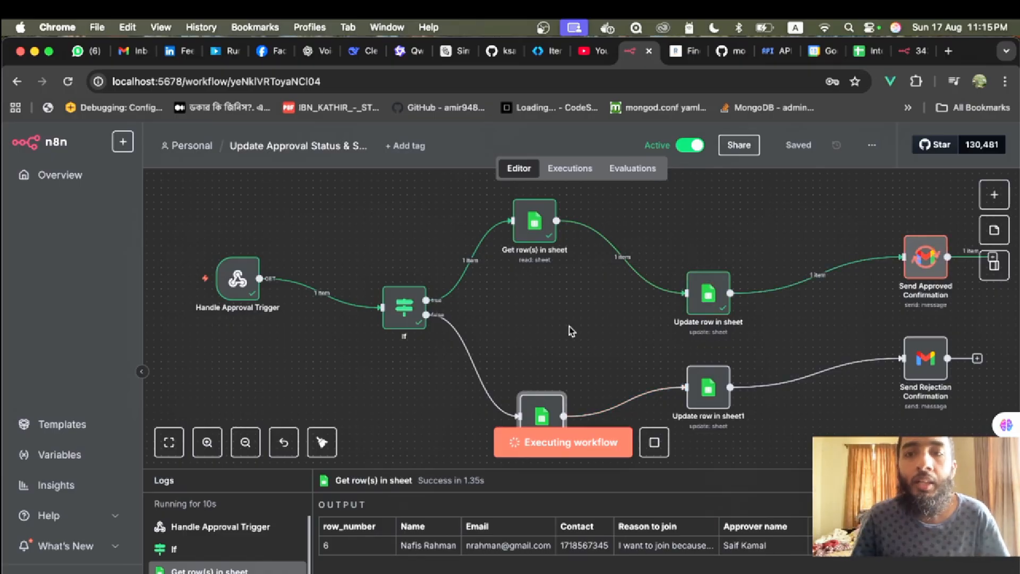
{"action": "left_click", "coordinate": [865, 51]}
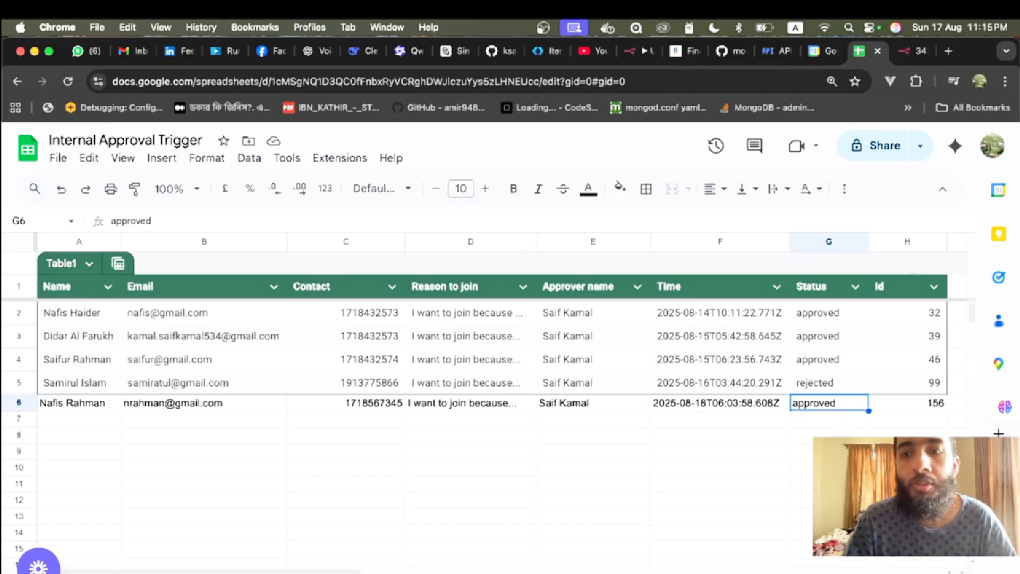
{"action": "left_click", "coordinate": [82, 407]}
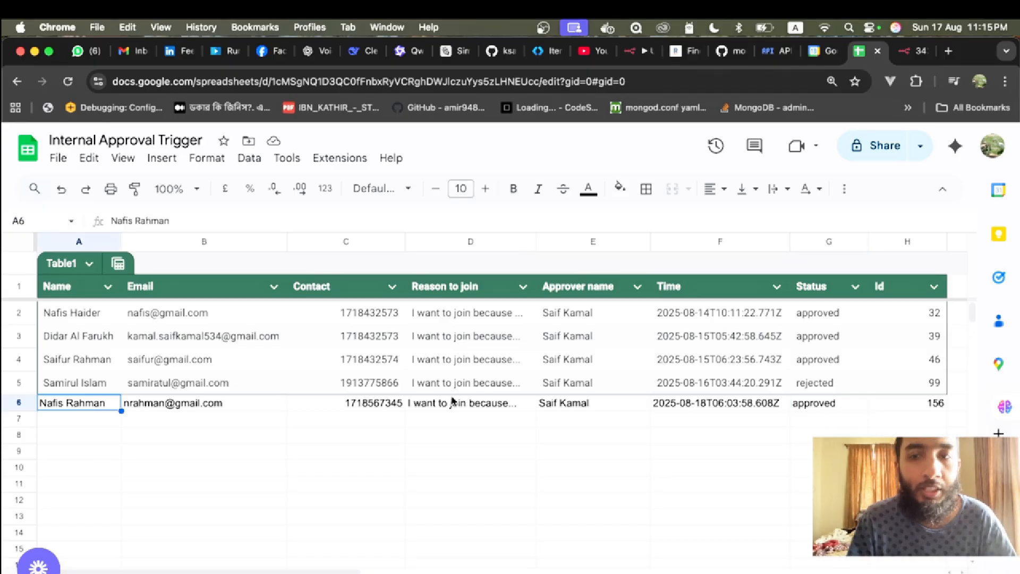
{"action": "left_click", "coordinate": [808, 407]}
{"action": "left_click", "coordinate": [641, 51]}
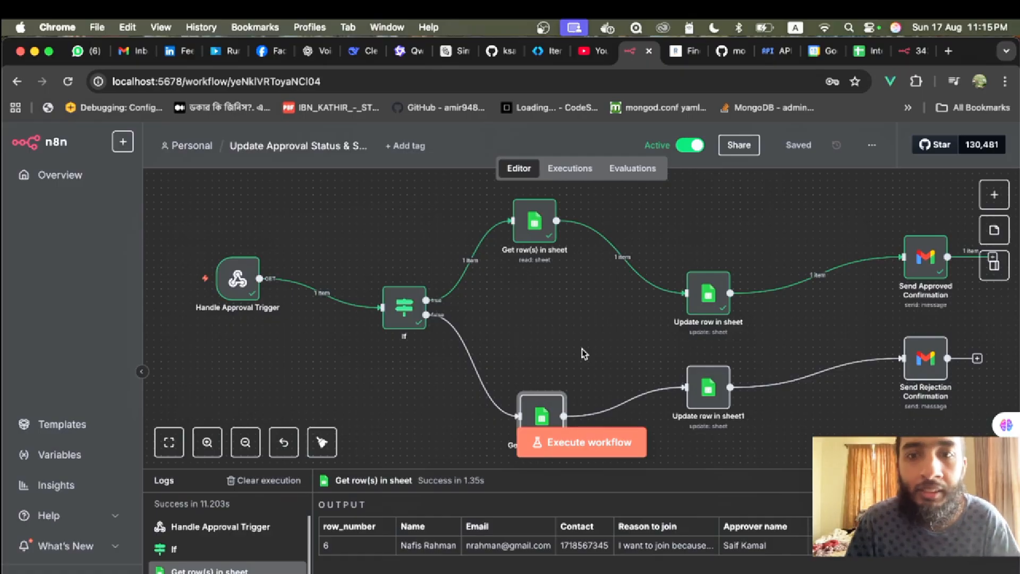
- Start a fresh test run, open the Reject link, and check the run and spreadsheet
{"action": "key", "text": "super+Tab"}
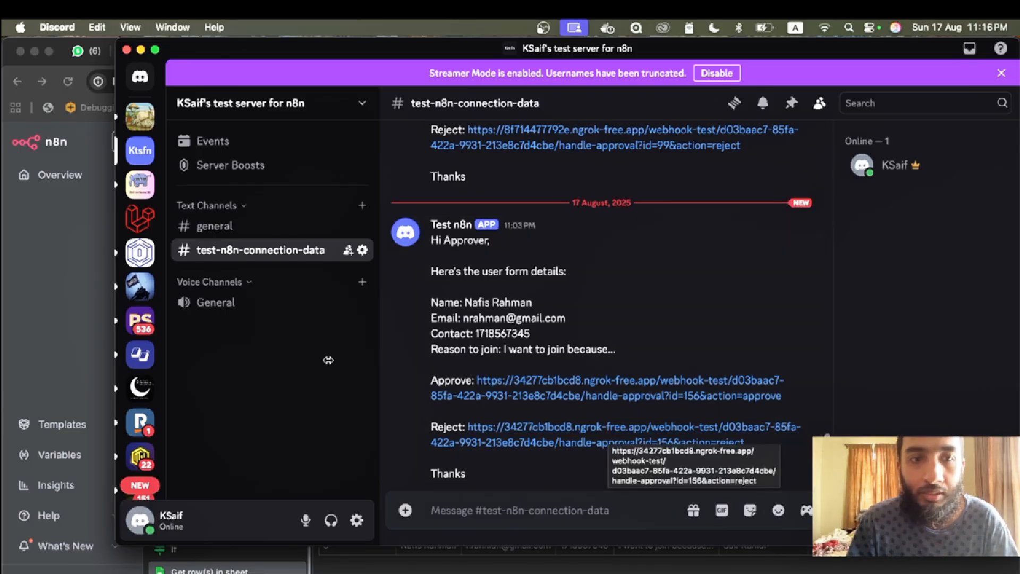
{"action": "left_click", "coordinate": [94, 337]}
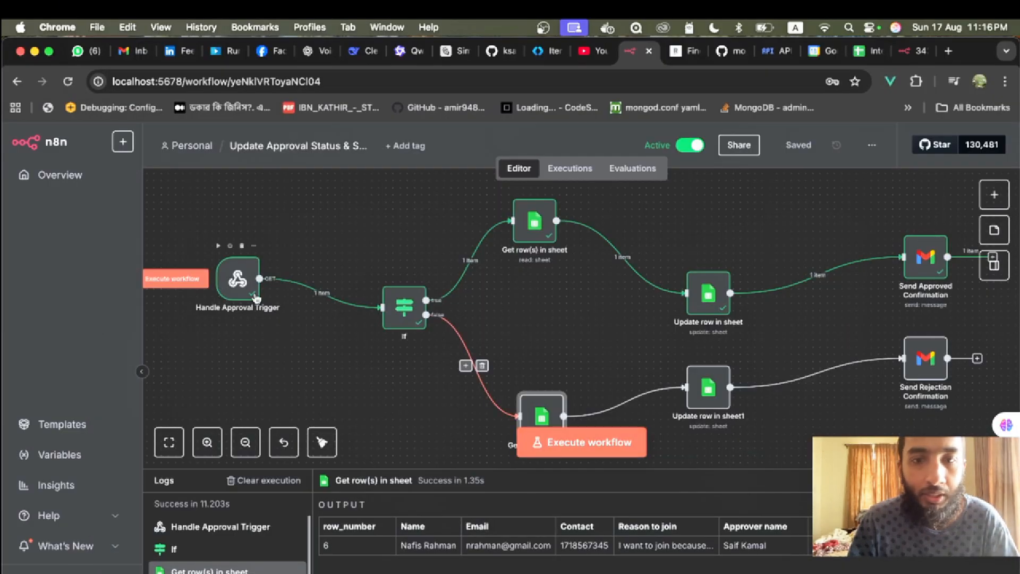
{"action": "left_click", "coordinate": [592, 456]}
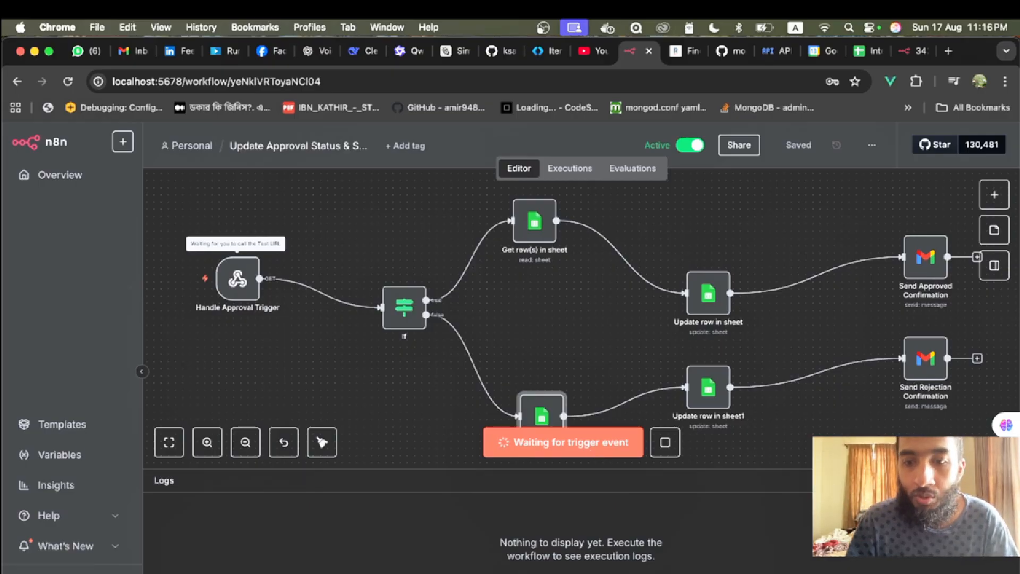
{"action": "key", "text": "super+Tab"}
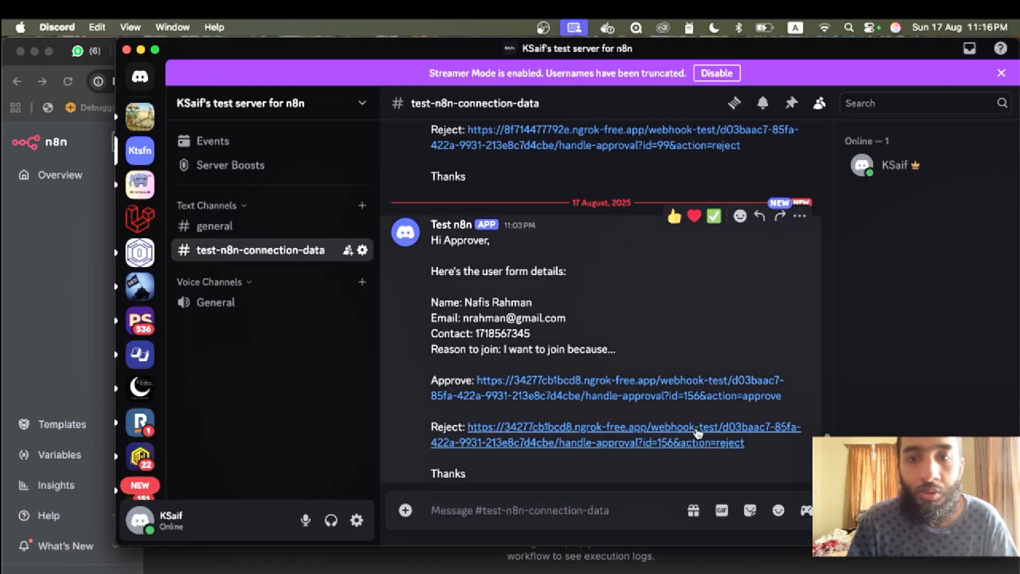
{"action": "left_click", "coordinate": [656, 441]}
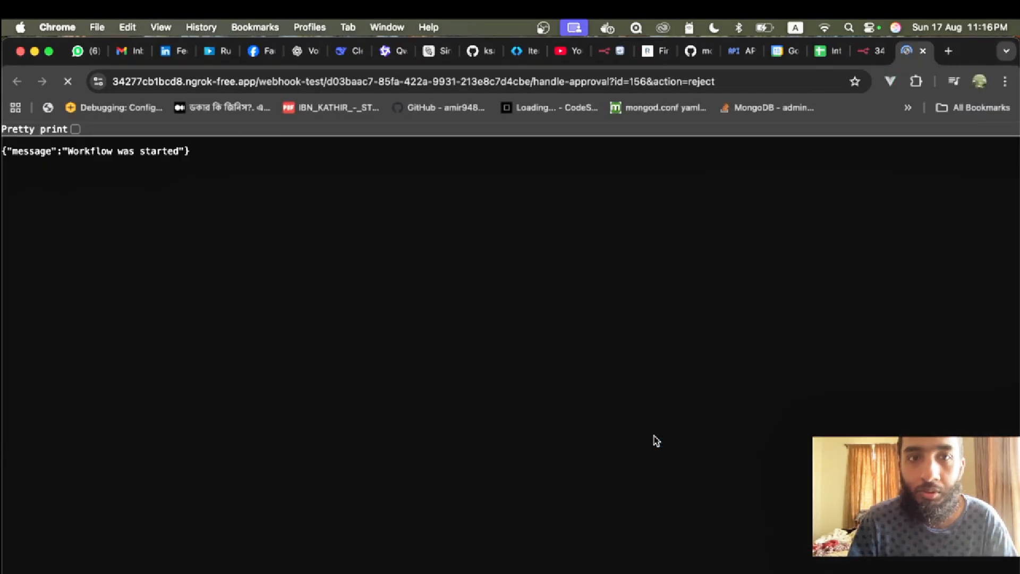
{"action": "left_click", "coordinate": [611, 52]}
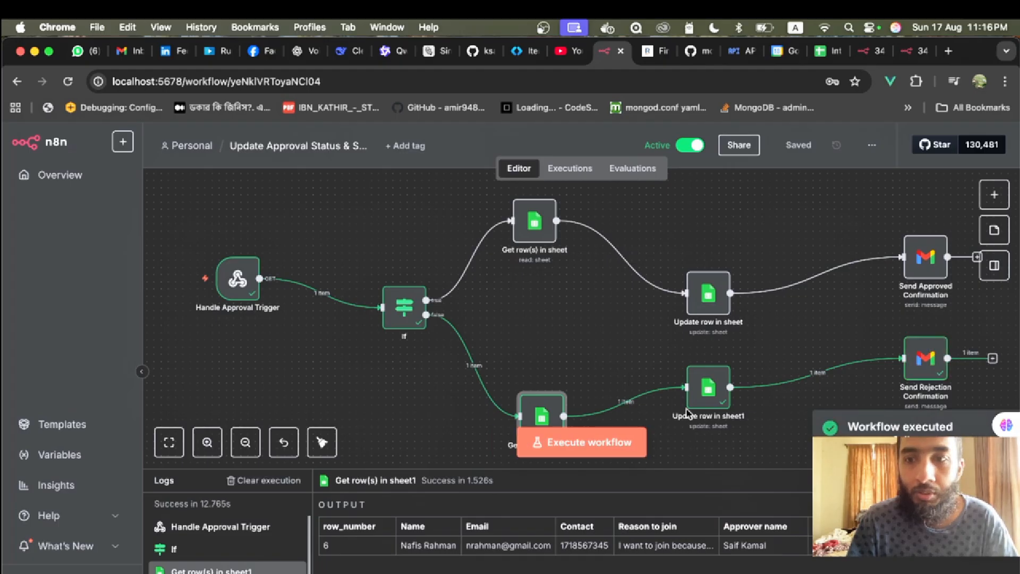
{"action": "left_click", "coordinate": [827, 50]}
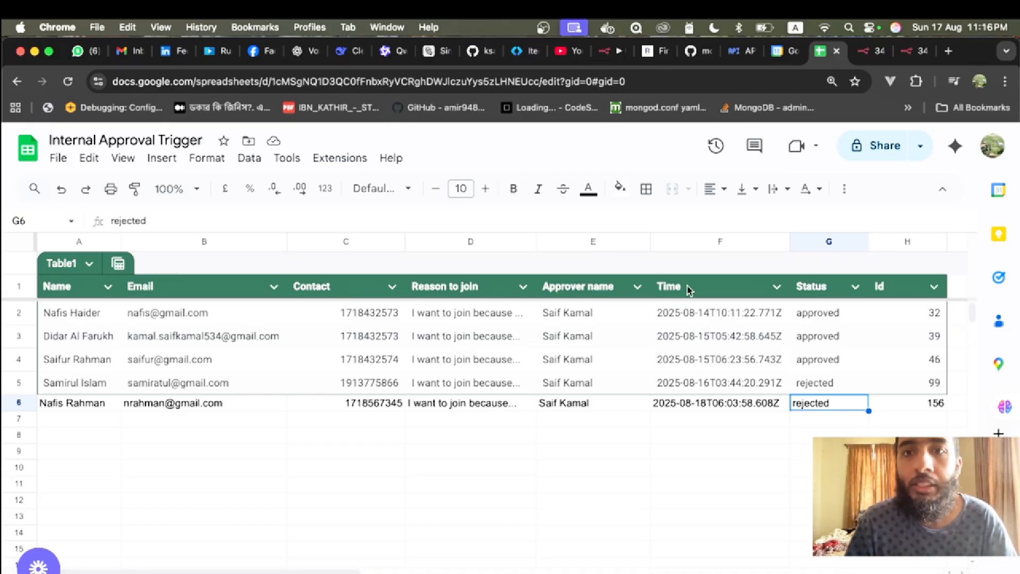
- Return to the n8n tab to reach the Personal workflows list
{"action": "left_click", "coordinate": [606, 50]}
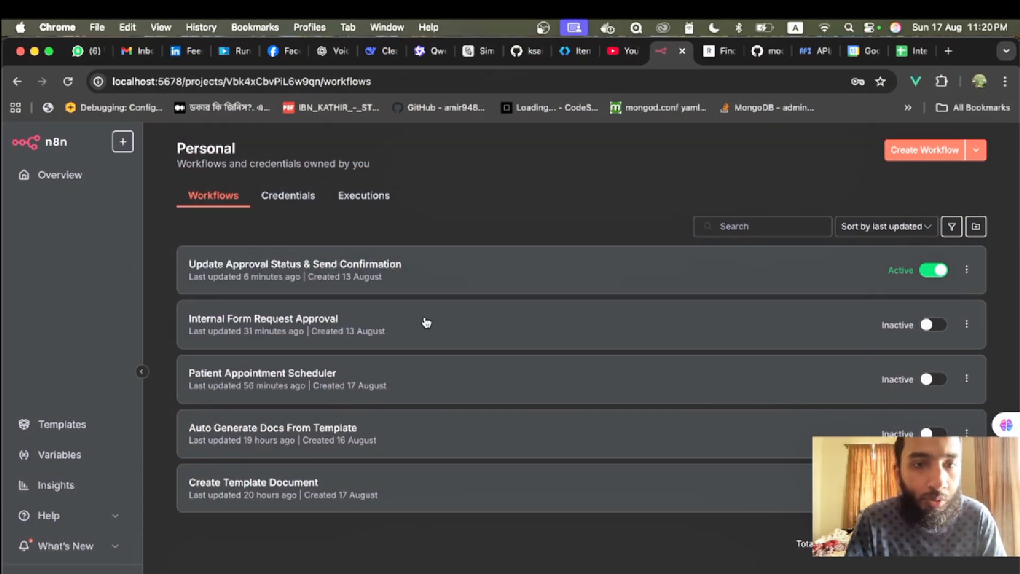
- Open Internal Form Request Approval and scroll through the On form submission trigger's Form Elements
{"action": "left_click", "coordinate": [275, 327]}
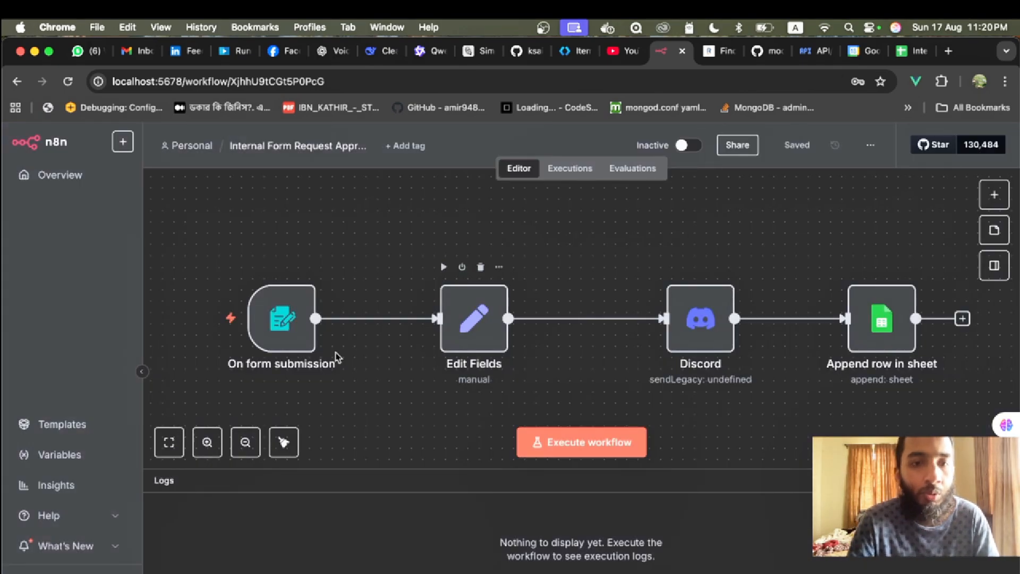
{"action": "double_click", "coordinate": [265, 323]}
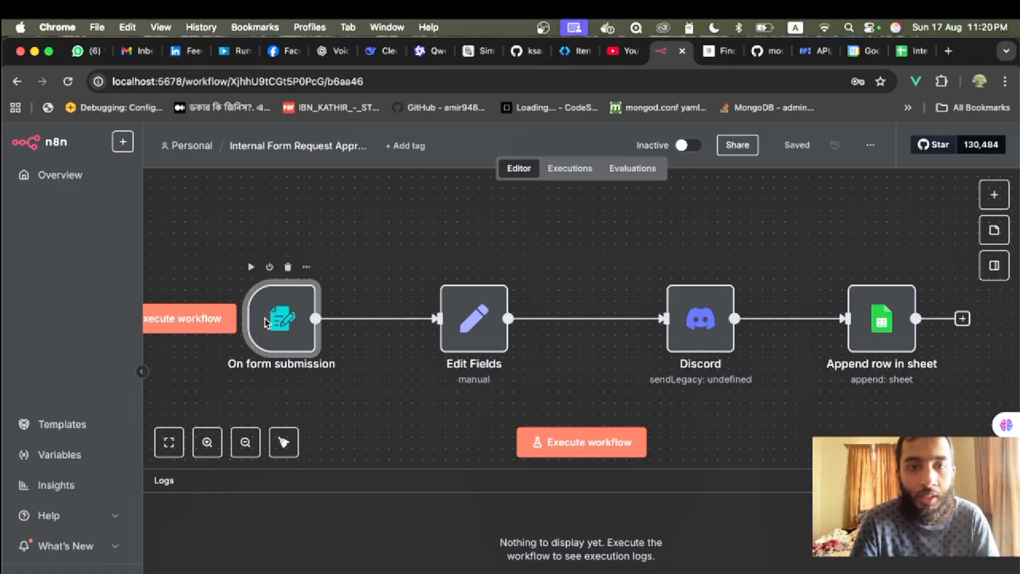
{"action": "scroll", "coordinate": [380, 365], "scroll_direction": "down", "scroll_amount": 5}
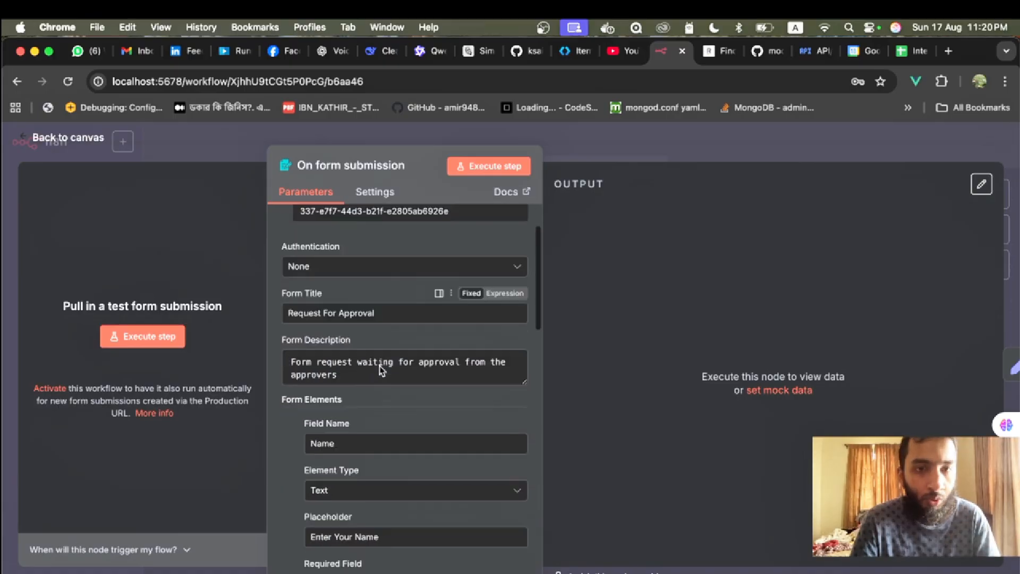
{"action": "scroll", "coordinate": [381, 364], "scroll_direction": "up", "scroll_amount": 3}
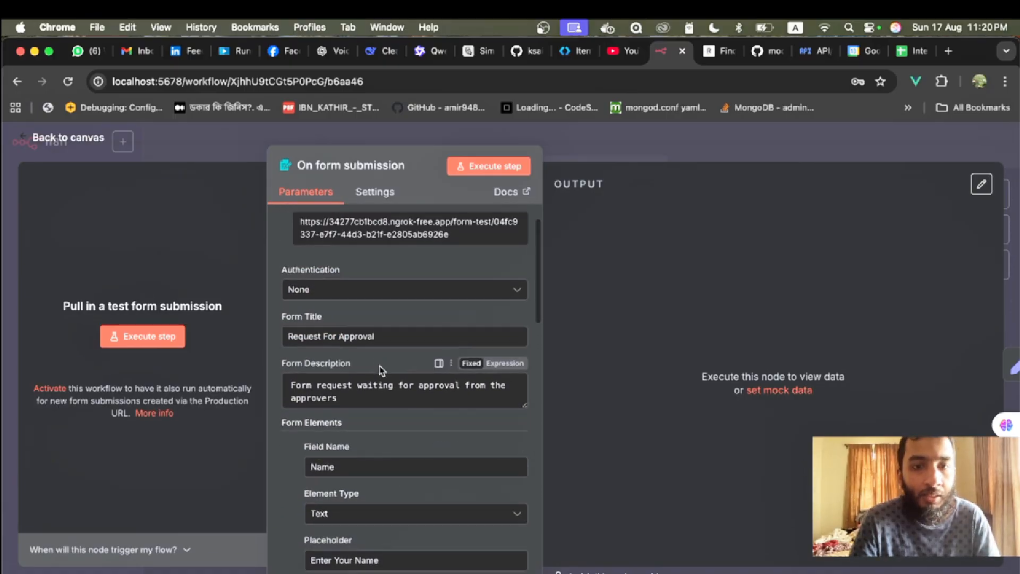
{"action": "scroll", "coordinate": [381, 366], "scroll_direction": "down", "scroll_amount": 5}
{"action": "scroll", "coordinate": [369, 254], "scroll_direction": "up", "scroll_amount": 1}
{"action": "scroll", "coordinate": [391, 385], "scroll_direction": "down", "scroll_amount": 10}
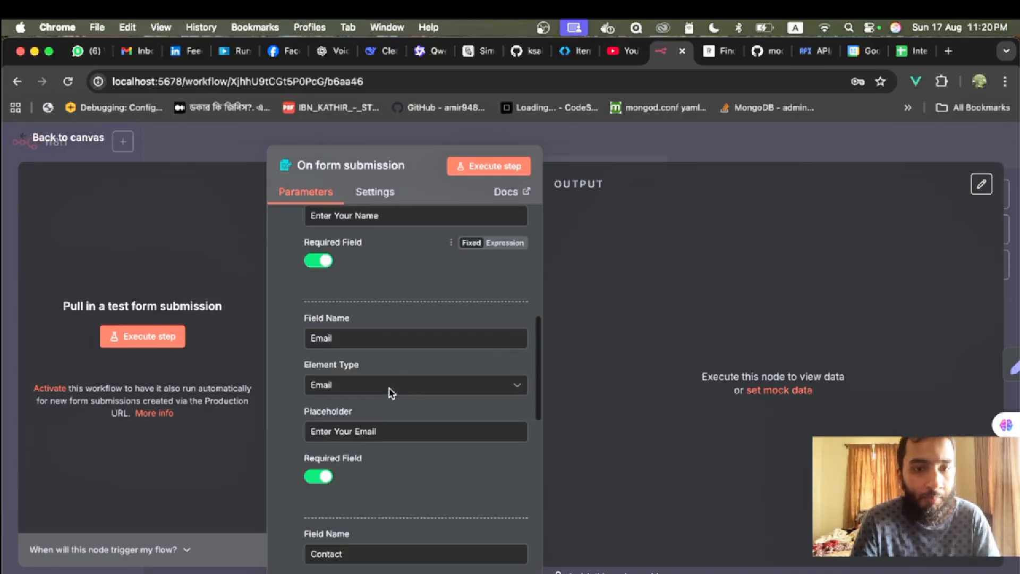
{"action": "scroll", "coordinate": [364, 432], "scroll_direction": "down", "scroll_amount": 5}
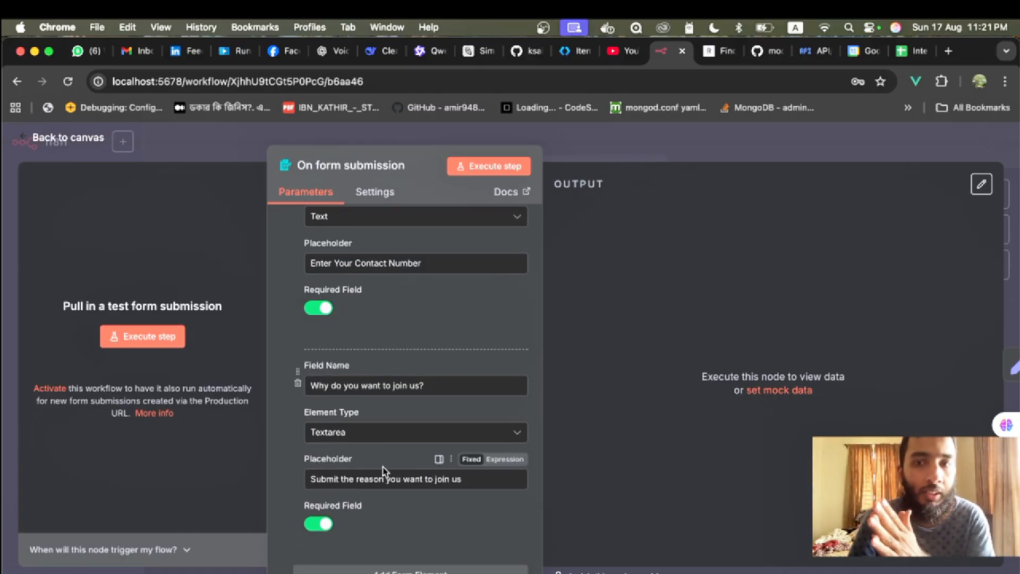
{"action": "scroll", "coordinate": [385, 471], "scroll_direction": "down", "scroll_amount": 3}
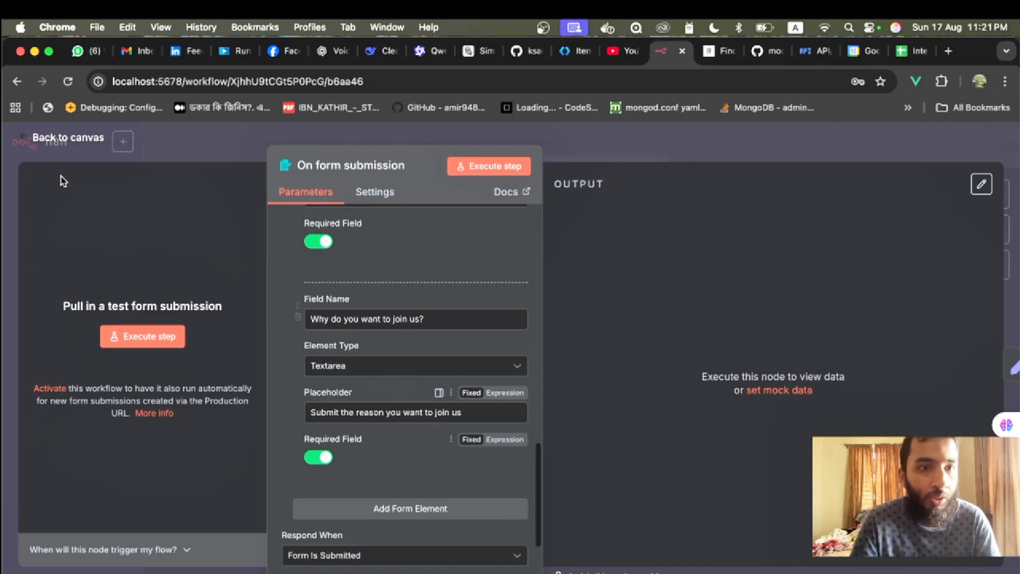
{"action": "left_click", "coordinate": [56, 138]}
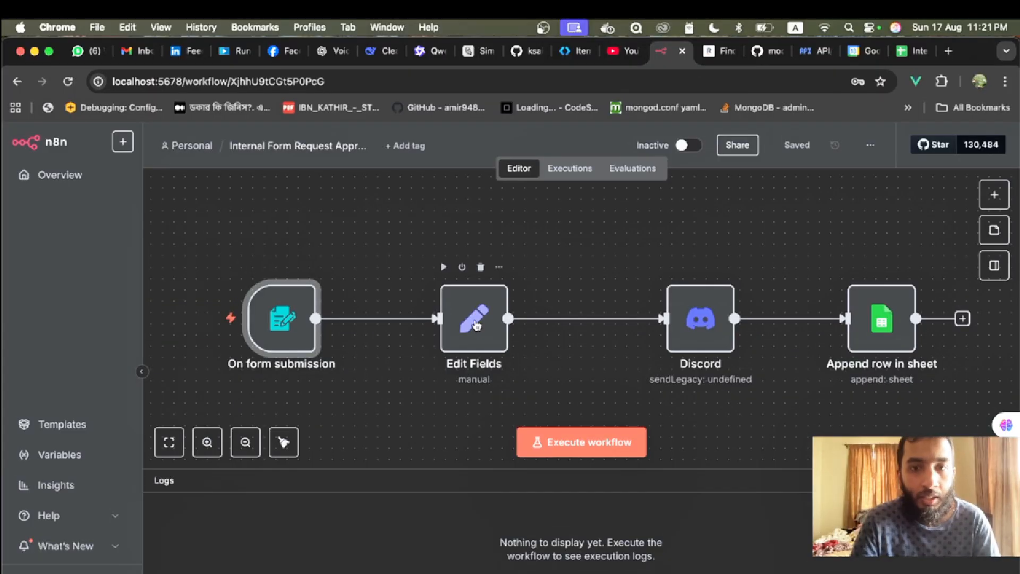
- Inspect the Edit Fields node's settings
{"action": "double_click", "coordinate": [475, 325]}
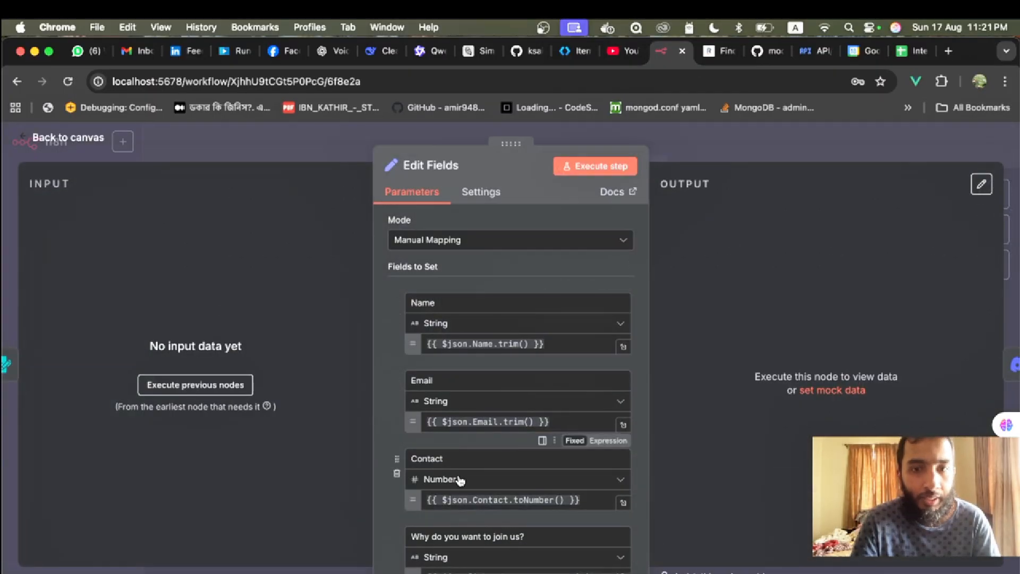
{"action": "scroll", "coordinate": [460, 478], "scroll_direction": "down", "scroll_amount": 3}
{"action": "scroll", "coordinate": [499, 468], "scroll_direction": "down", "scroll_amount": 2}
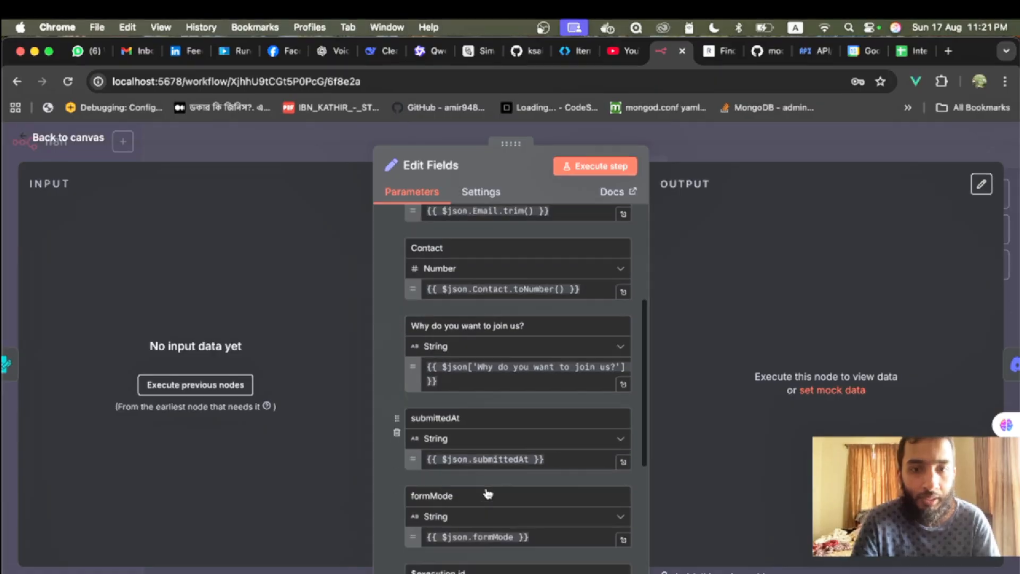
{"action": "key", "text": "Escape"}
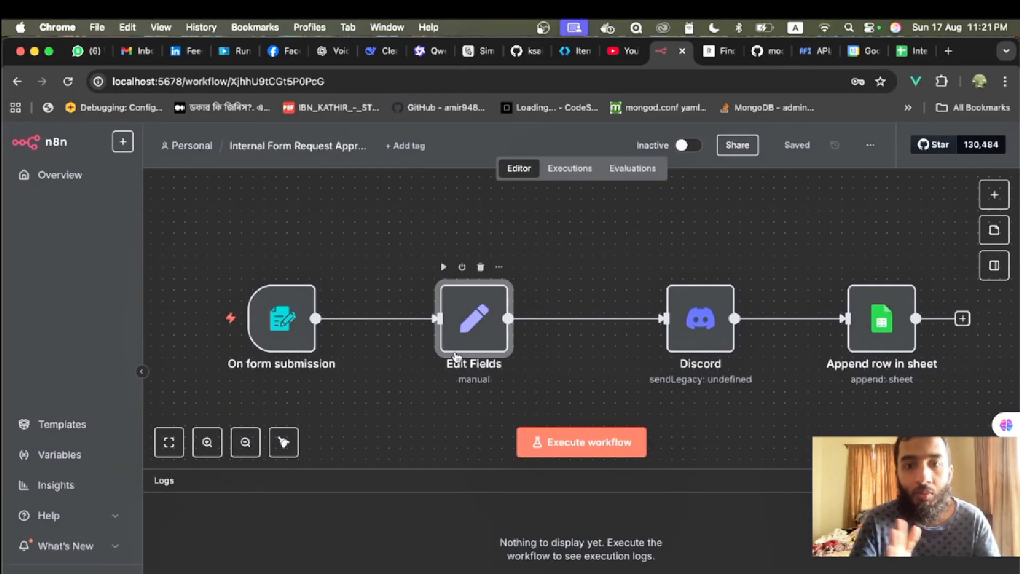
- Scroll through the Discord node's Message expression with its approve and reject links
{"action": "double_click", "coordinate": [710, 332]}
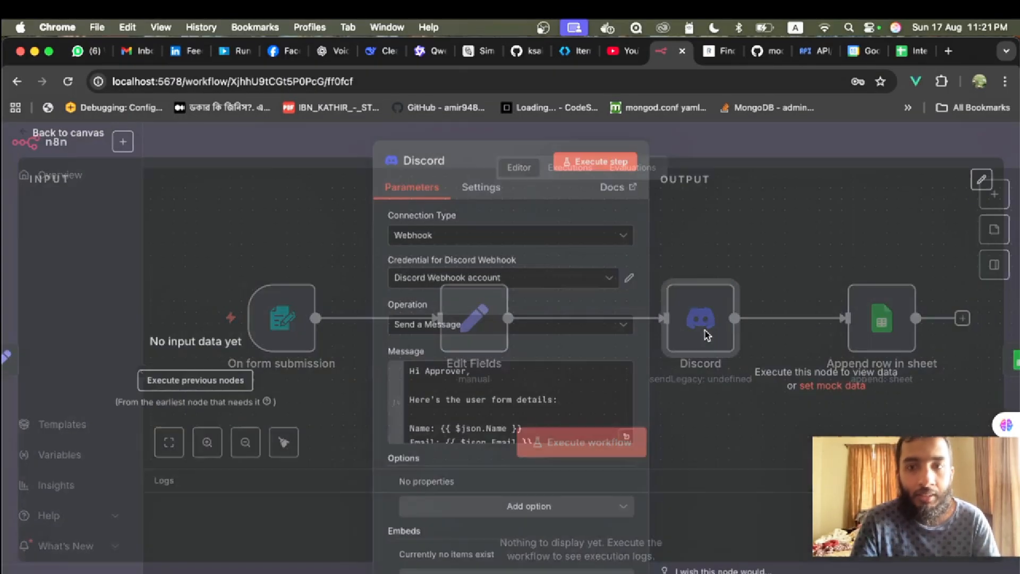
{"action": "scroll", "coordinate": [505, 403], "scroll_direction": "down", "scroll_amount": 10}
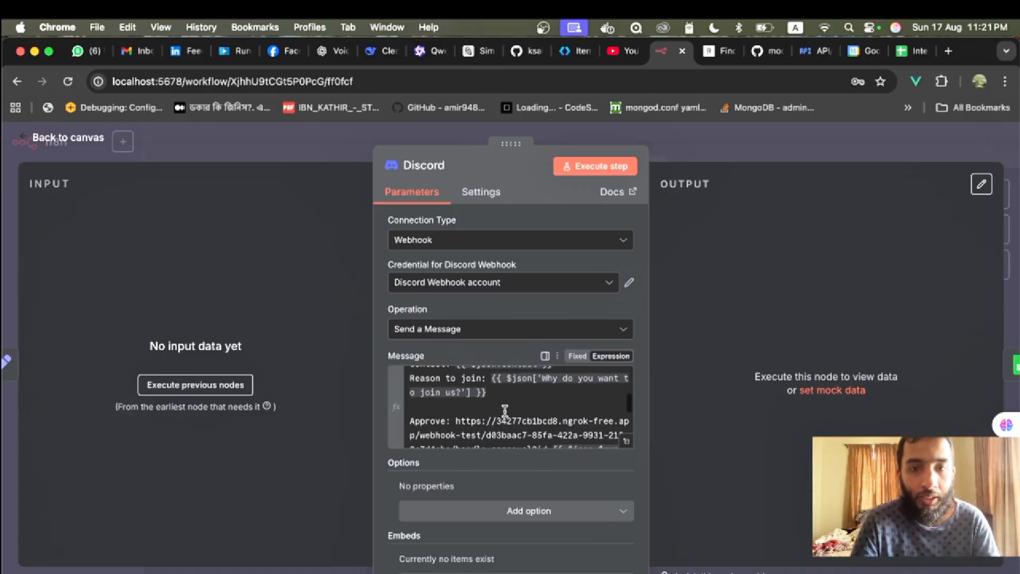
{"action": "scroll", "coordinate": [506, 411], "scroll_direction": "down", "scroll_amount": 1}
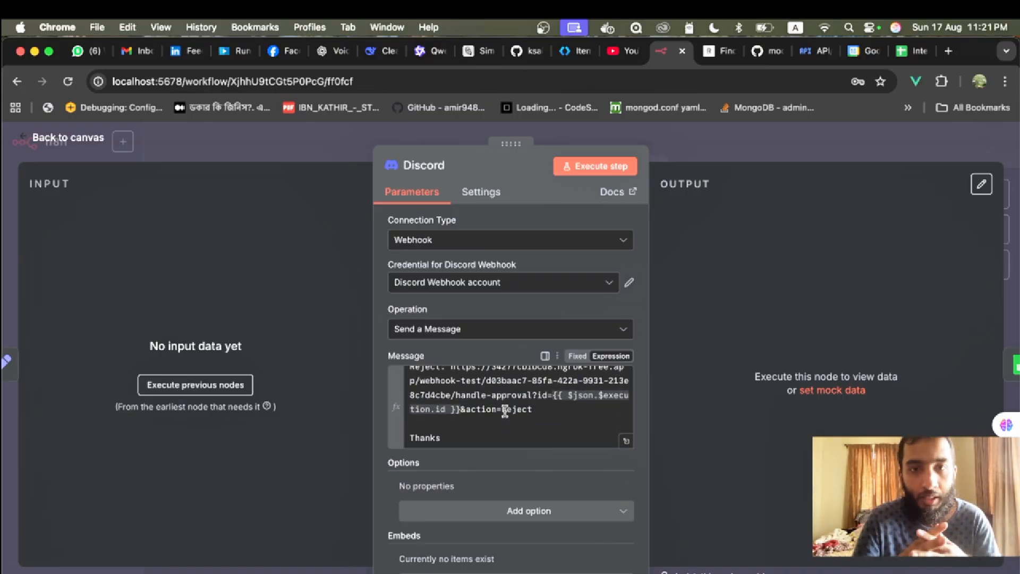
{"action": "scroll", "coordinate": [506, 412], "scroll_direction": "up", "scroll_amount": 11}
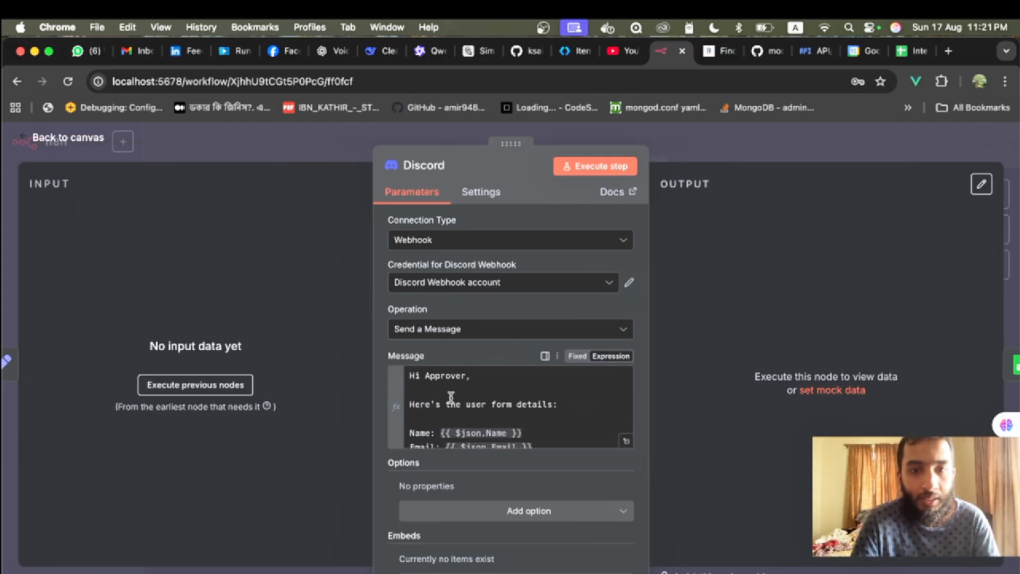
{"action": "scroll", "coordinate": [511, 423], "scroll_direction": "down", "scroll_amount": 6}
{"action": "scroll", "coordinate": [511, 423], "scroll_direction": "down", "scroll_amount": 4}
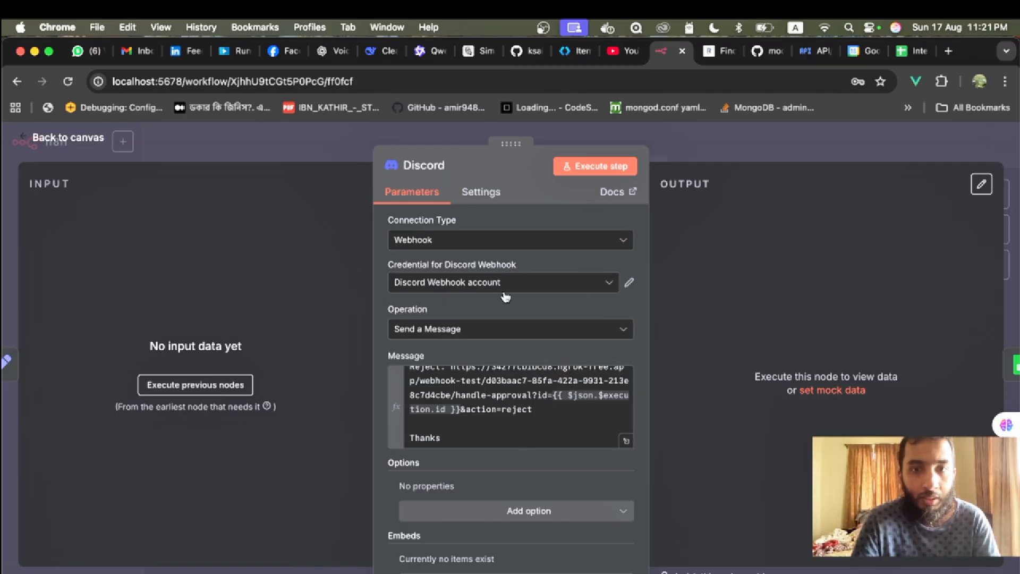
{"action": "scroll", "coordinate": [532, 424], "scroll_direction": "up", "scroll_amount": 8}
{"action": "scroll", "coordinate": [532, 425], "scroll_direction": "down", "scroll_amount": 8}
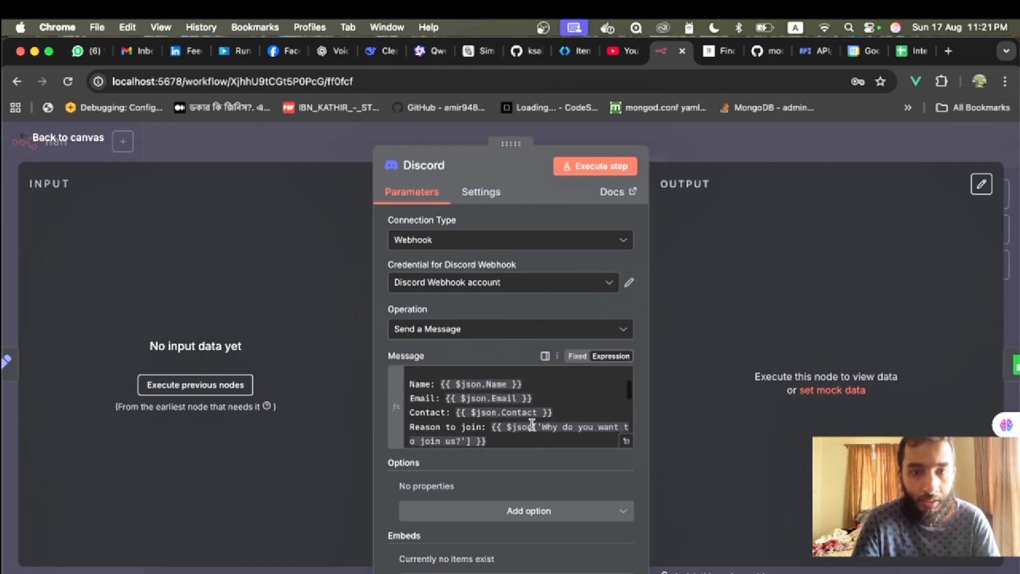
{"action": "scroll", "coordinate": [532, 425], "scroll_direction": "up", "scroll_amount": 8}
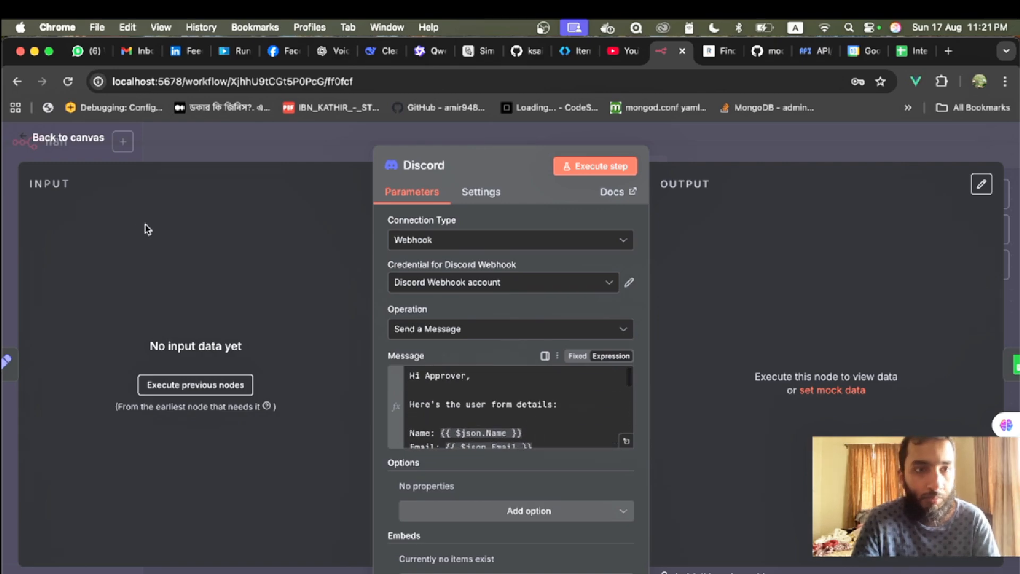
{"action": "left_click", "coordinate": [84, 139]}
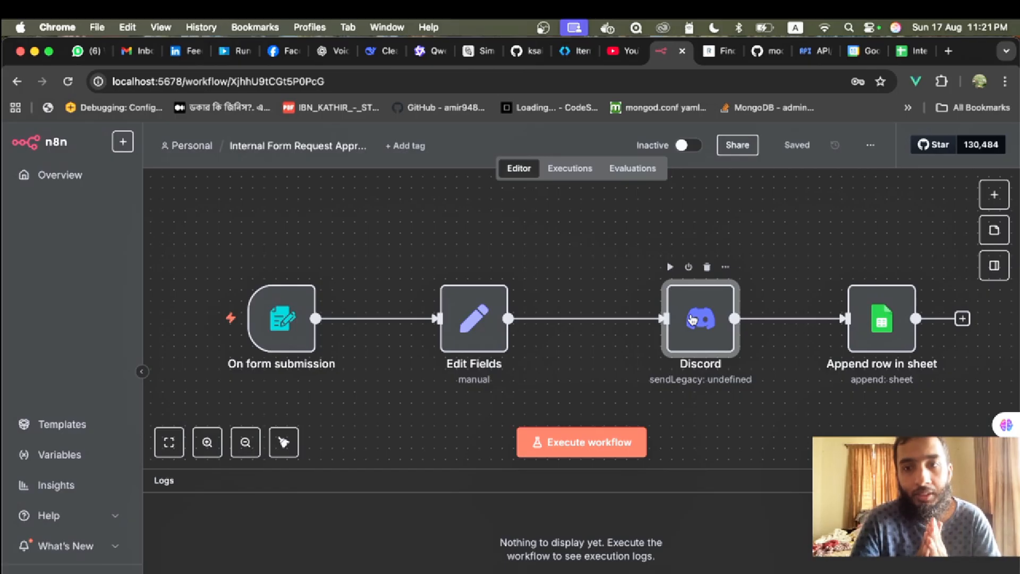
{"action": "left_click", "coordinate": [888, 339]}
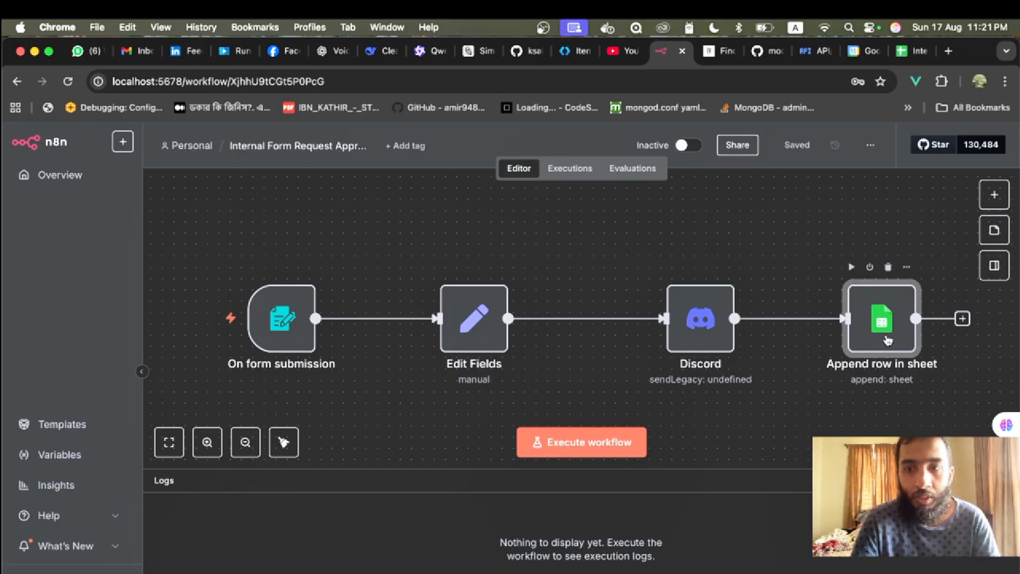
{"action": "double_click", "coordinate": [887, 339]}
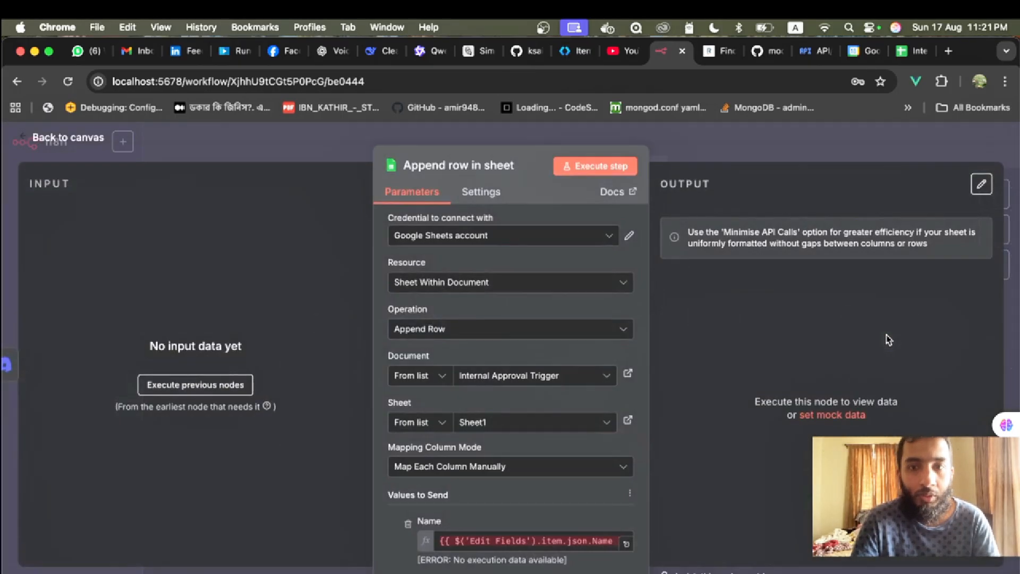
{"action": "scroll", "coordinate": [483, 291], "scroll_direction": "down", "scroll_amount": 3}
{"action": "scroll", "coordinate": [482, 292], "scroll_direction": "down", "scroll_amount": 4}
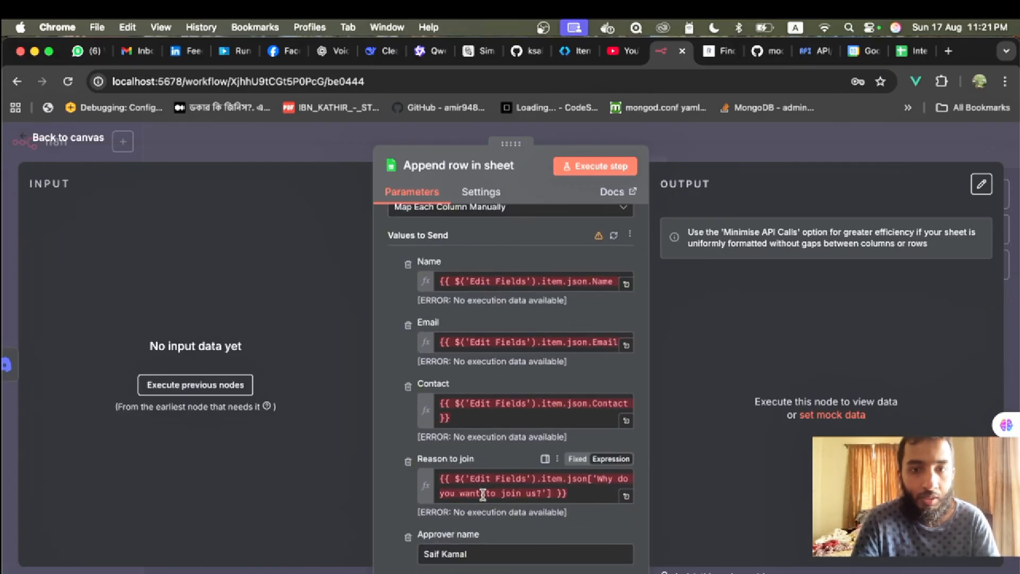
{"action": "scroll", "coordinate": [489, 473], "scroll_direction": "down", "scroll_amount": 1}
{"action": "scroll", "coordinate": [493, 469], "scroll_direction": "down", "scroll_amount": 6}
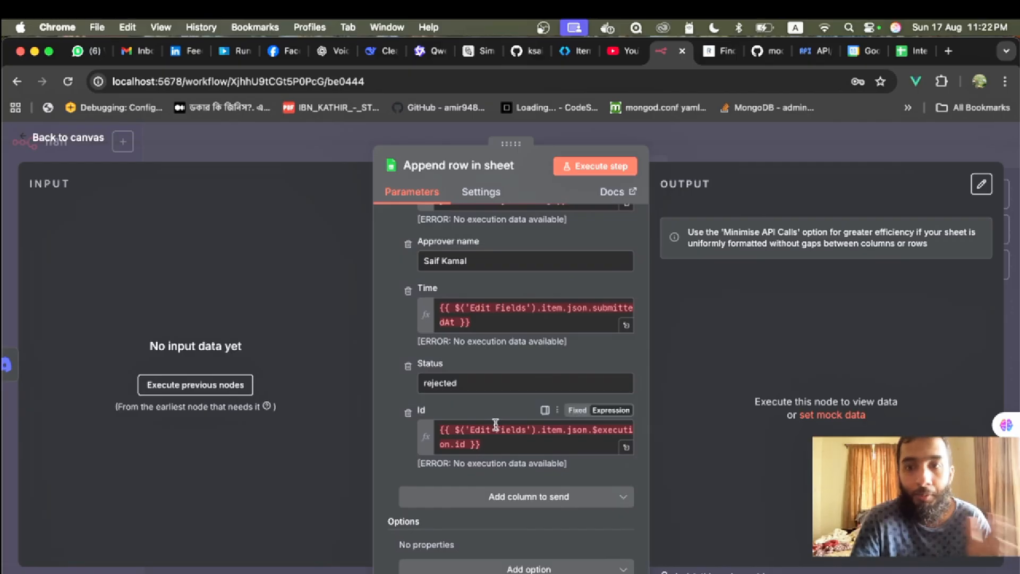
{"action": "left_click", "coordinate": [48, 137]}
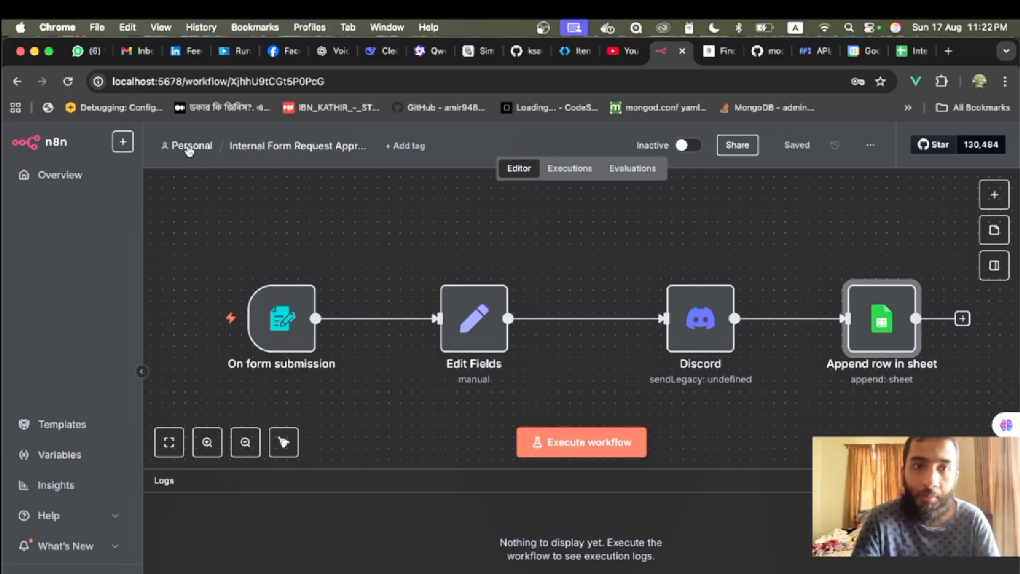
{"action": "left_click", "coordinate": [189, 149]}
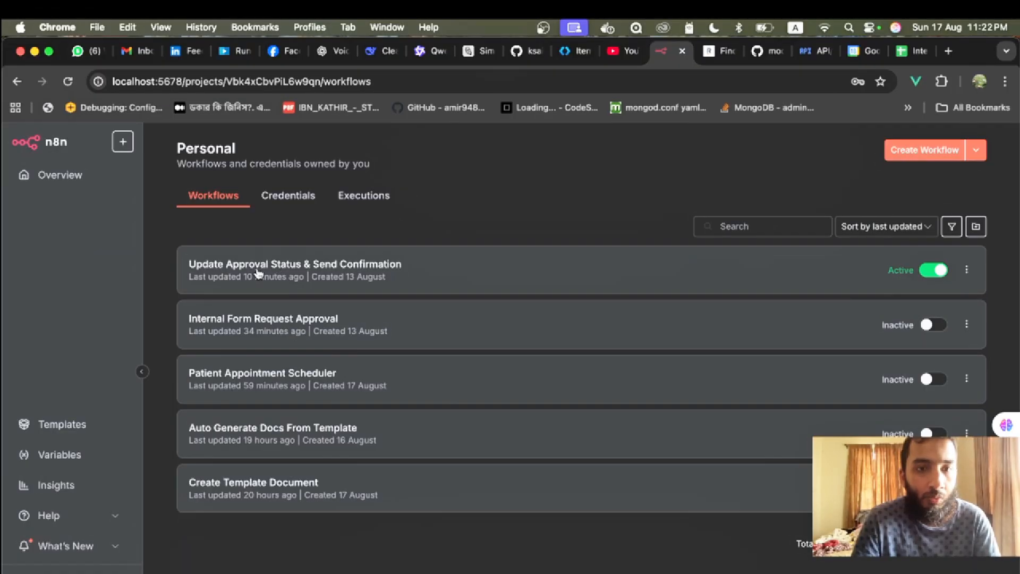
- Open Update Approval Status & Send Confirmation and compare its Handle Approval Trigger webhook path with Discord's links
{"action": "left_click", "coordinate": [257, 271]}
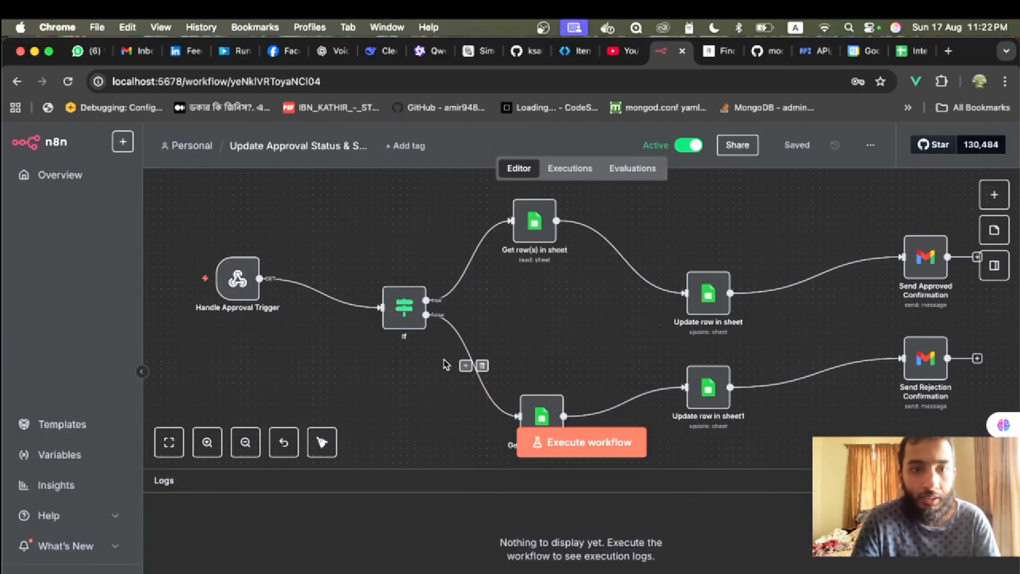
{"action": "left_click", "coordinate": [238, 284]}
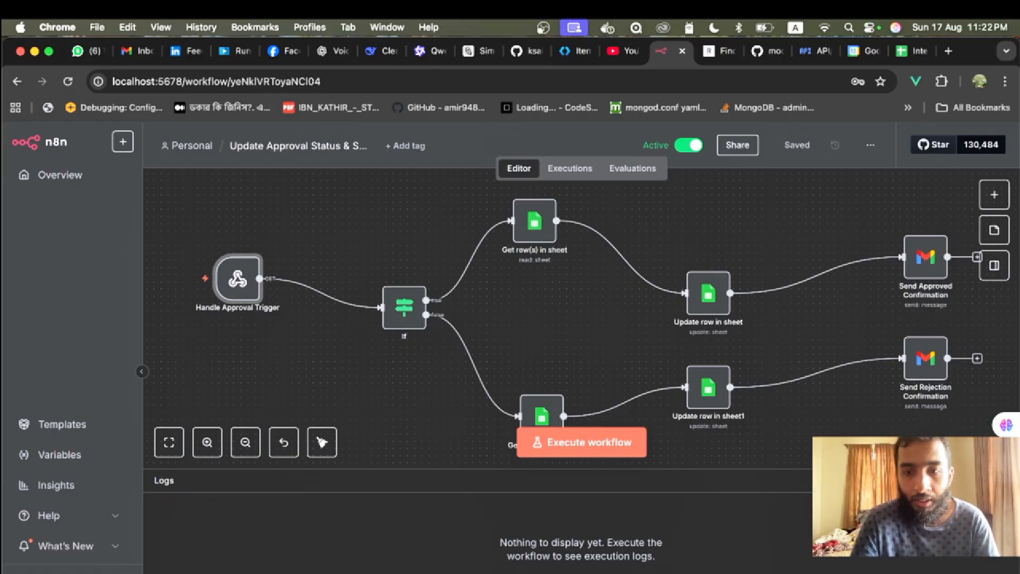
{"action": "key", "text": "super+Tab"}
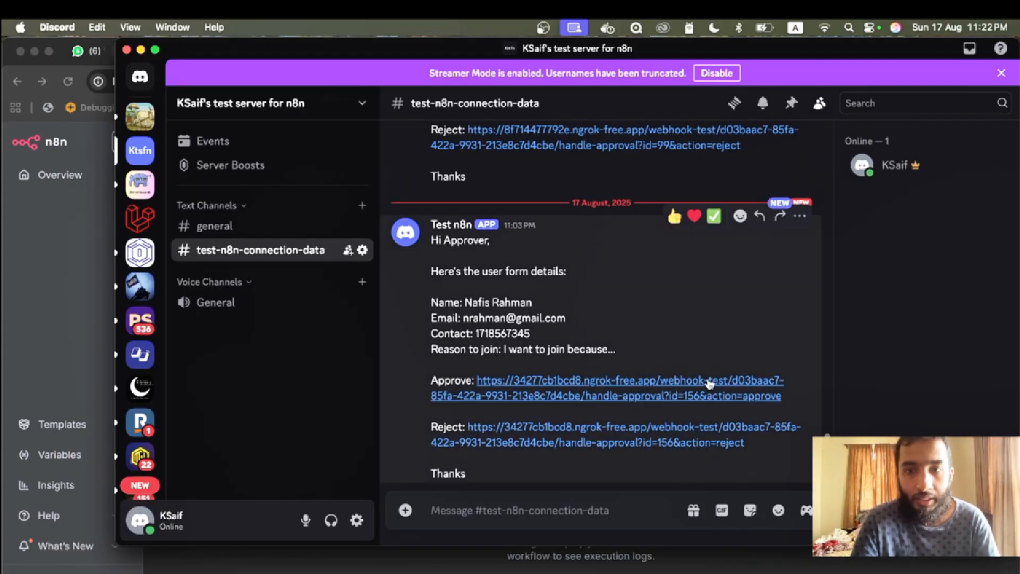
{"action": "key", "text": "super+Tab"}
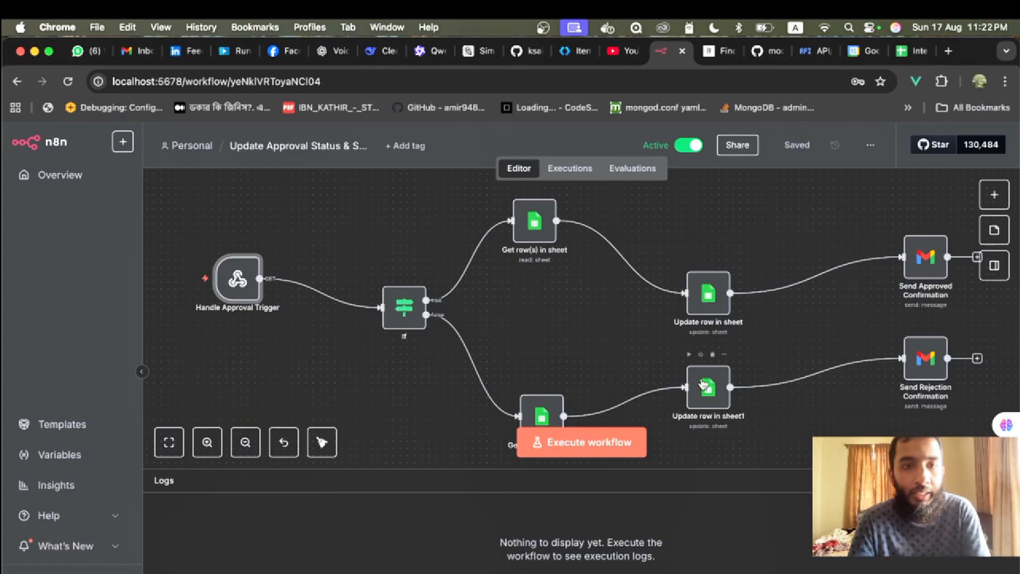
{"action": "double_click", "coordinate": [246, 281]}
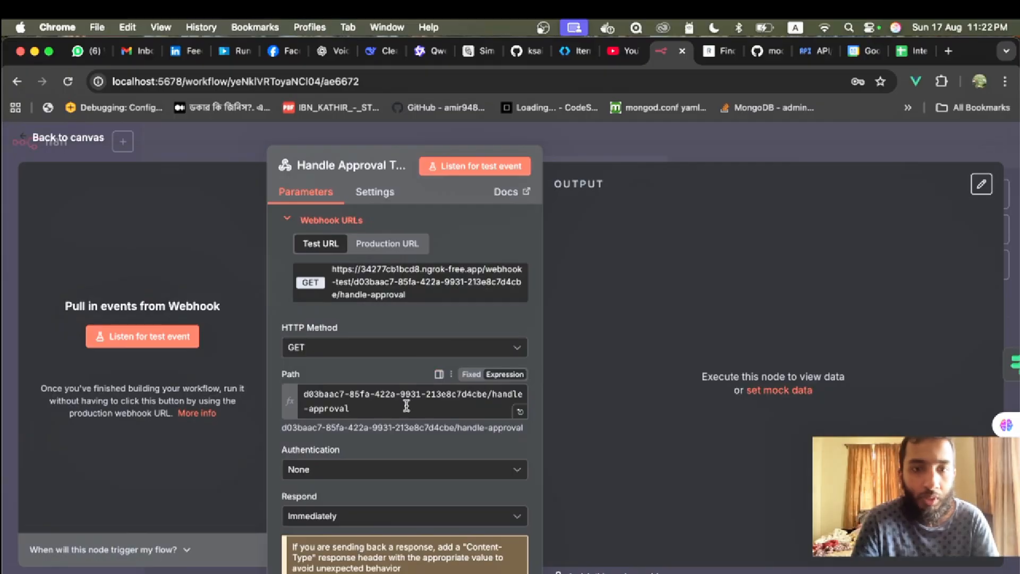
{"action": "left_click", "coordinate": [51, 142]}
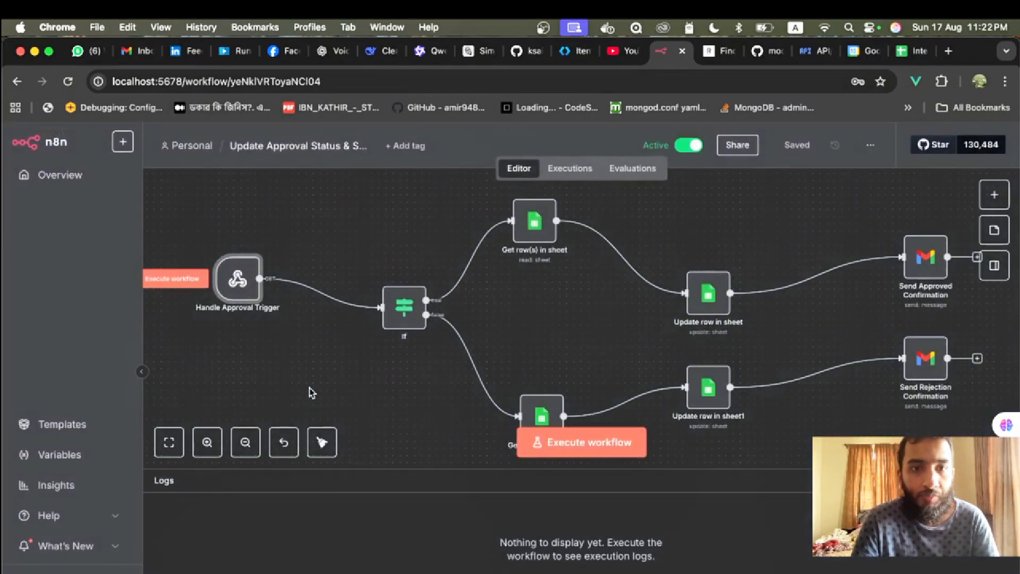
{"action": "double_click", "coordinate": [237, 280]}
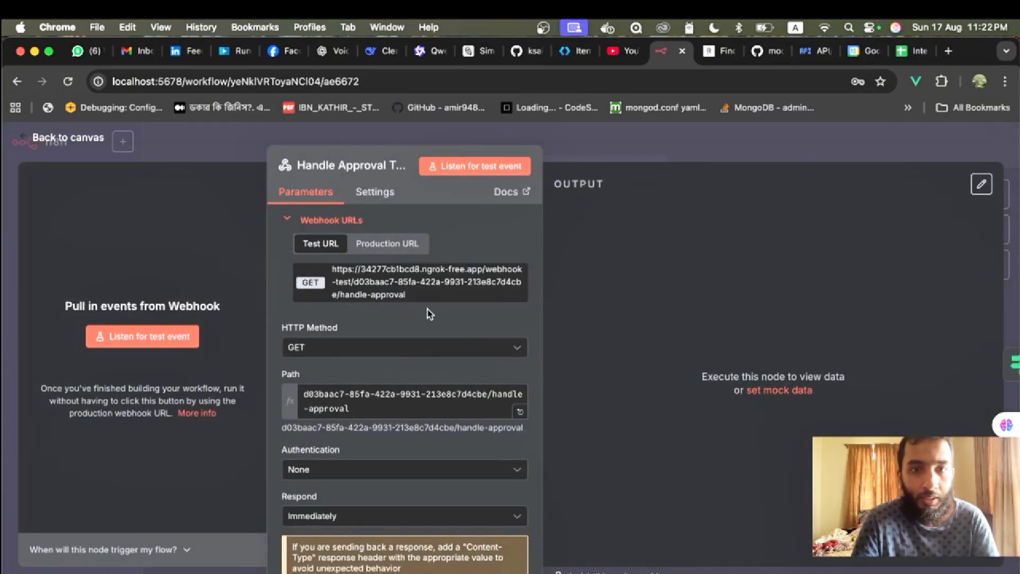
{"action": "key", "text": "super+Tab"}
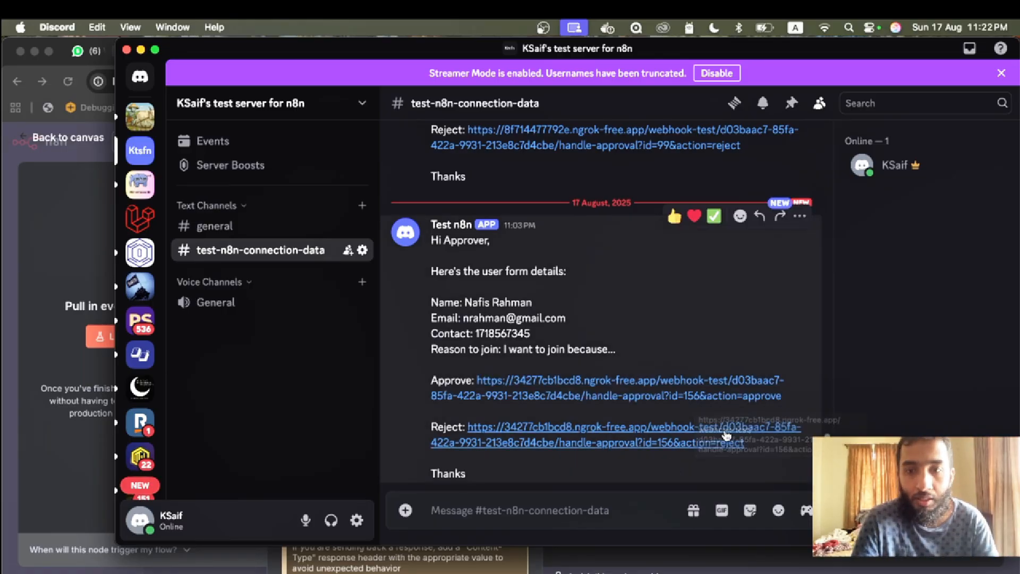
{"action": "left_click", "coordinate": [39, 230]}
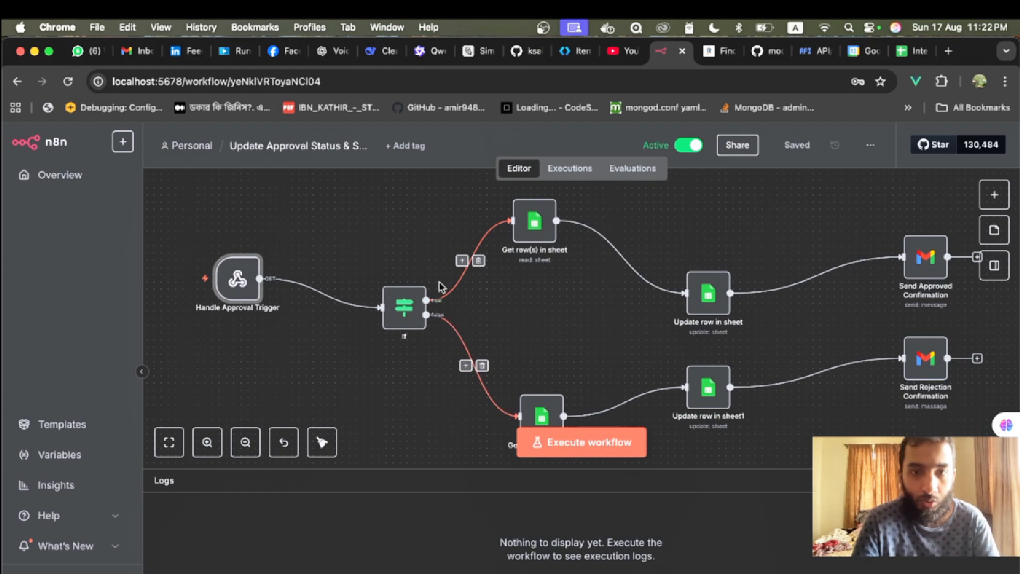
{"action": "double_click", "coordinate": [400, 309]}
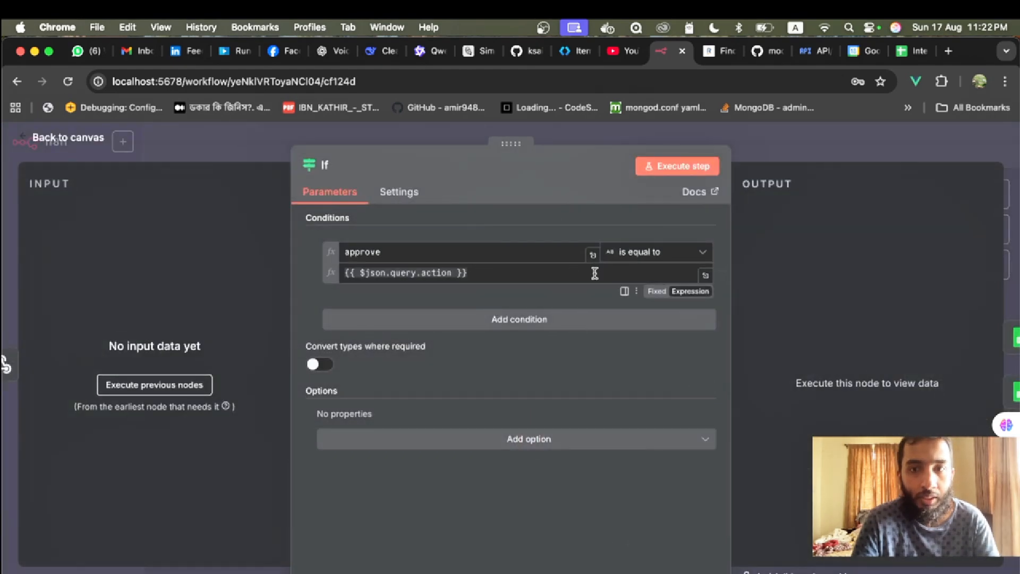
{"action": "left_click", "coordinate": [66, 145]}
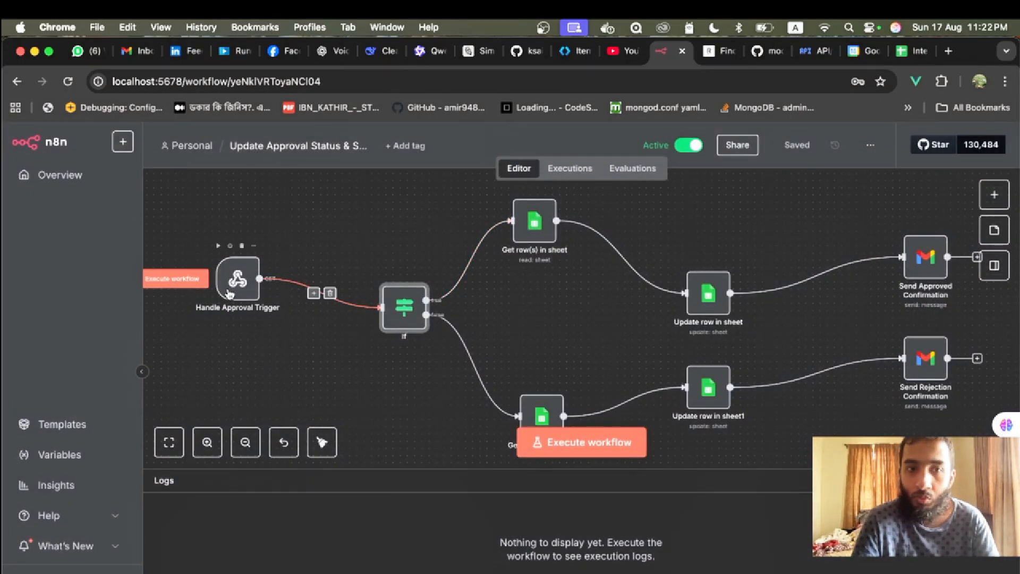
{"action": "left_click", "coordinate": [538, 218]}
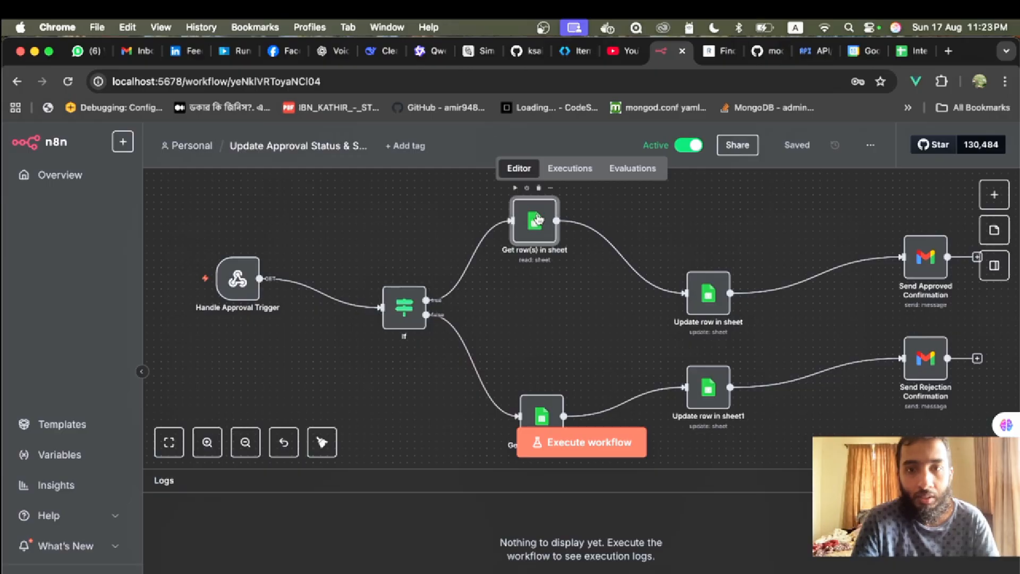
{"action": "left_click", "coordinate": [542, 413]}
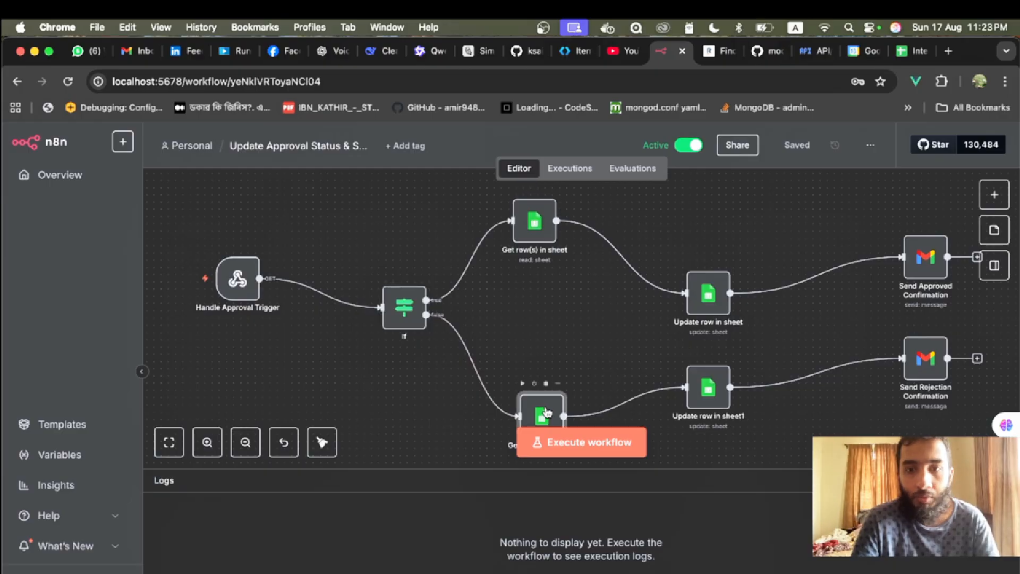
{"action": "left_click", "coordinate": [717, 294]}
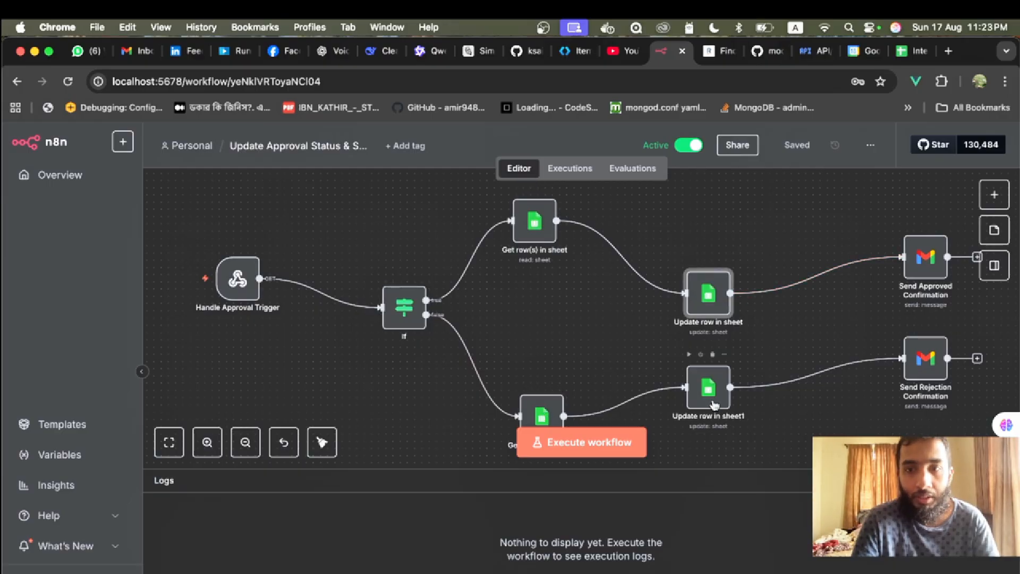
{"action": "double_click", "coordinate": [529, 223]}
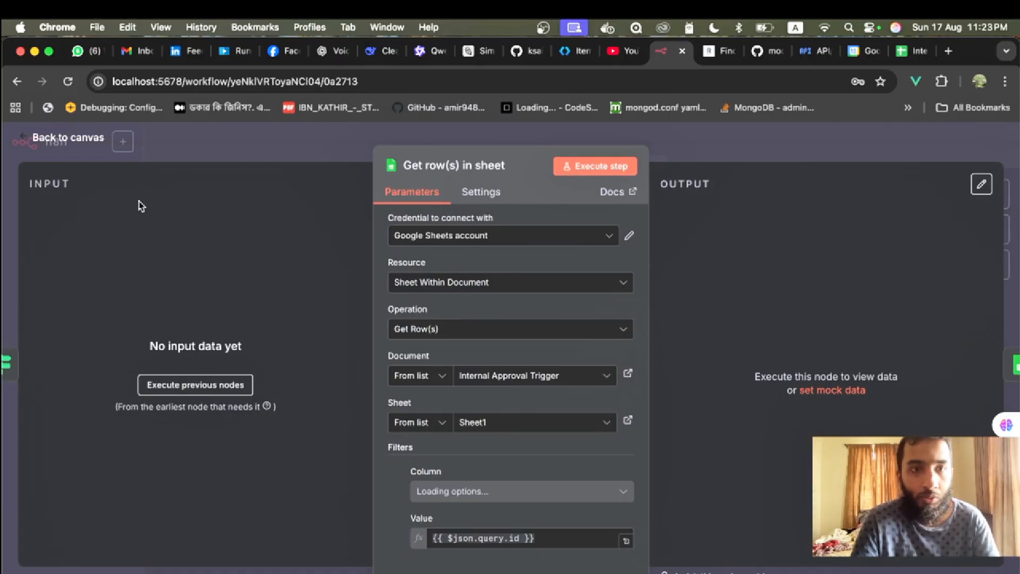
{"action": "left_click", "coordinate": [61, 139]}
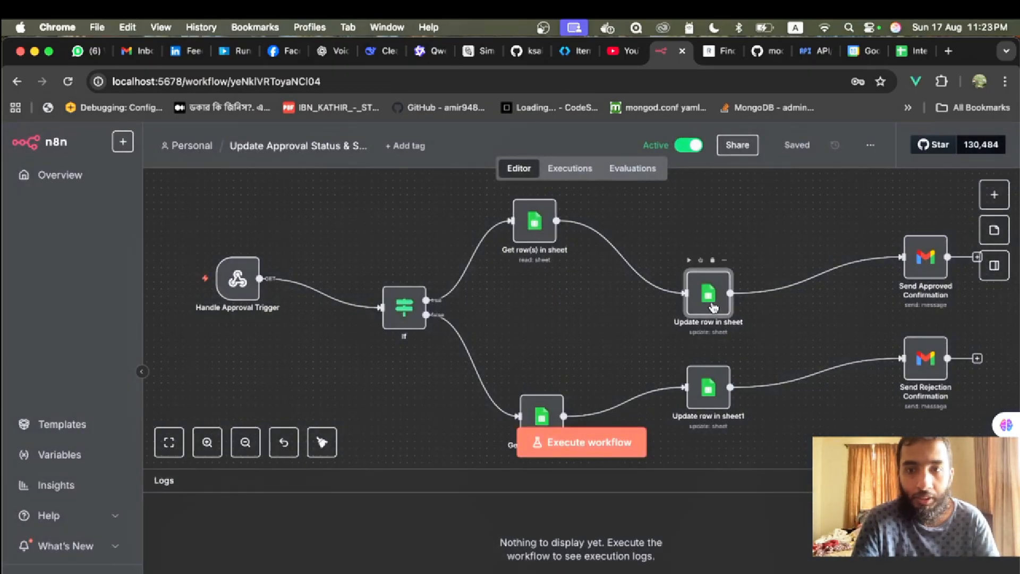
{"action": "double_click", "coordinate": [713, 307]}
{"action": "scroll", "coordinate": [461, 372], "scroll_direction": "down", "scroll_amount": 3}
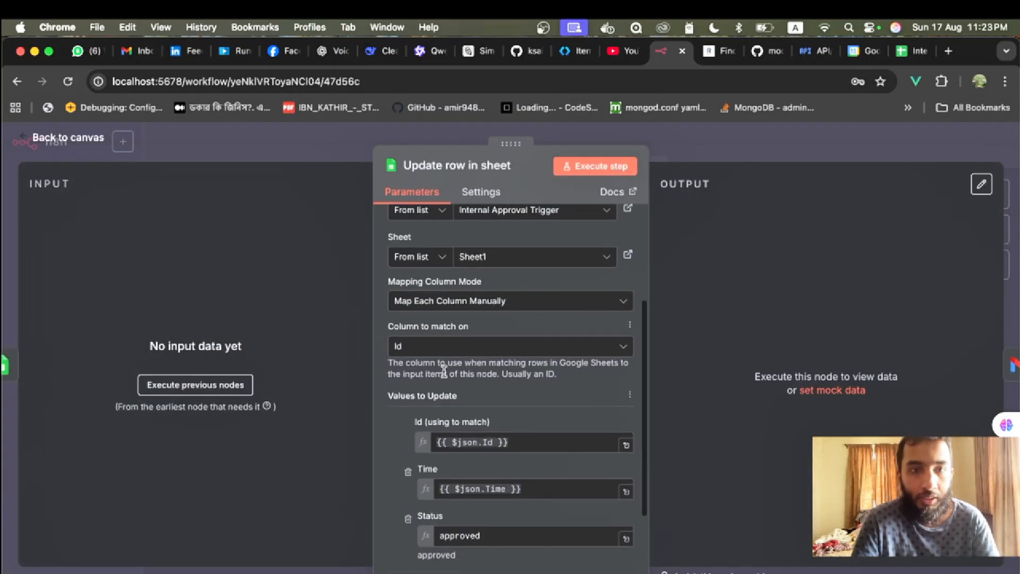
{"action": "left_click", "coordinate": [59, 142]}
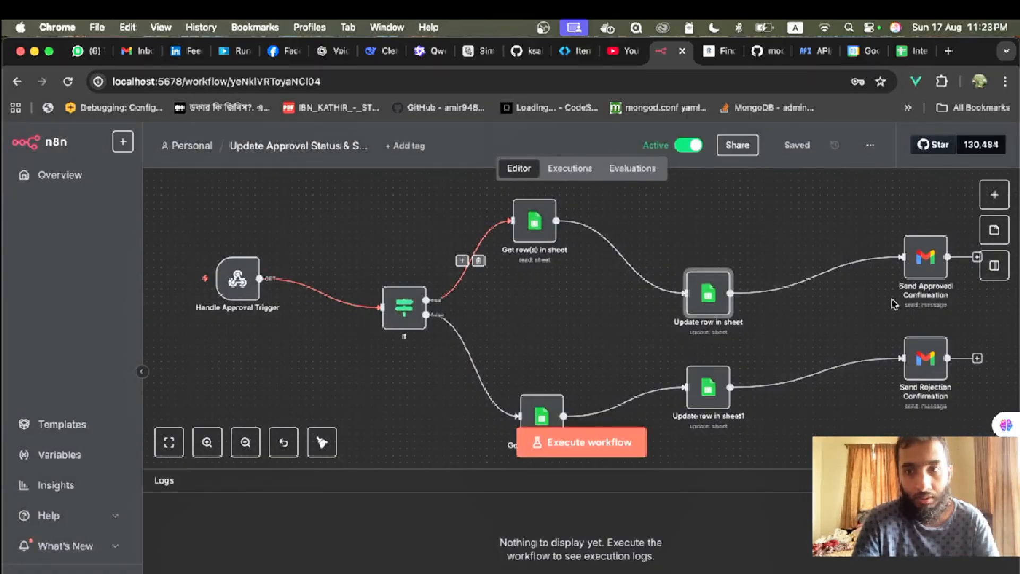
{"action": "left_click", "coordinate": [935, 253]}
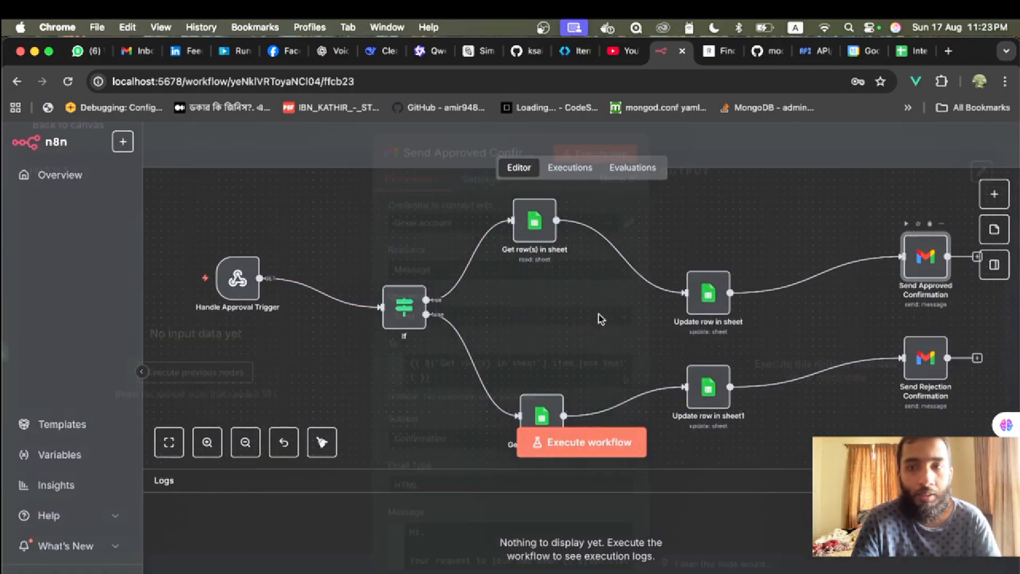
- Review the Send Approved Confirmation email node's settings, then close it back to the canvas
{"action": "double_click", "coordinate": [936, 253]}
{"action": "scroll", "coordinate": [506, 338], "scroll_direction": "down", "scroll_amount": 3}
{"action": "scroll", "coordinate": [507, 340], "scroll_direction": "up", "scroll_amount": 1}
{"action": "scroll", "coordinate": [507, 341], "scroll_direction": "up", "scroll_amount": 2}
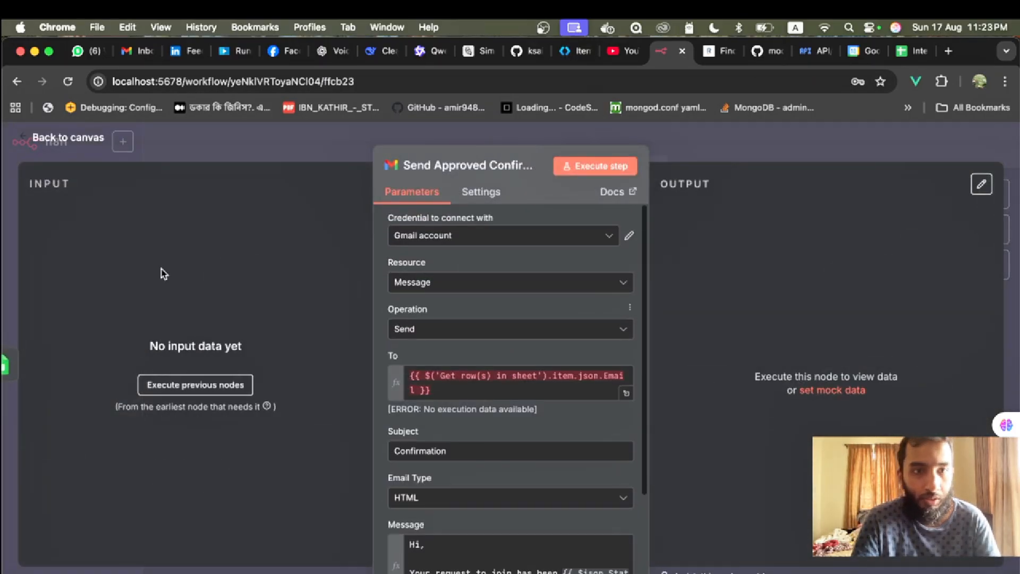
{"action": "left_click", "coordinate": [49, 137]}
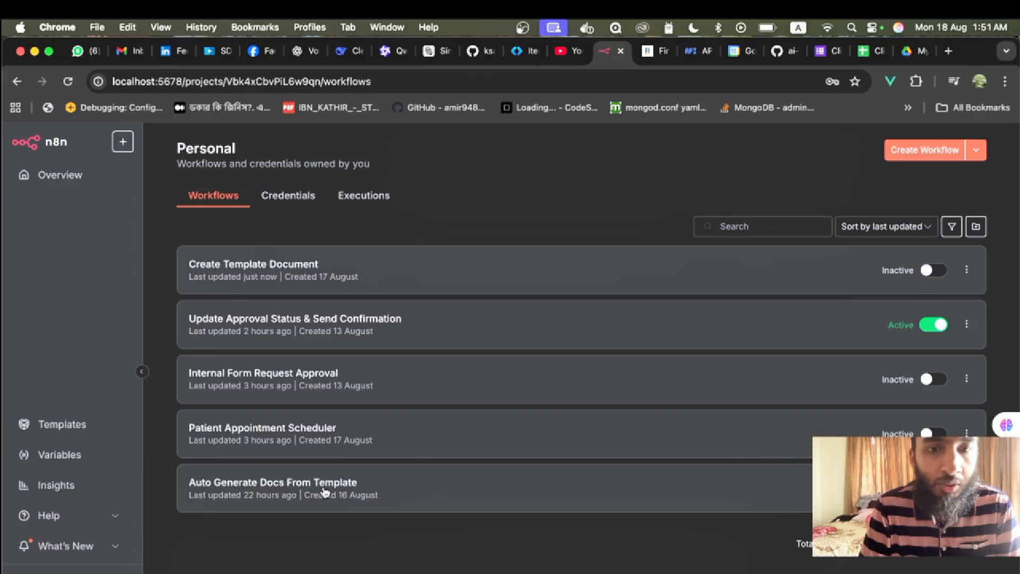
- Open the Create Template Document workflow and compare it with the responses sheet and the empty Client Document form
{"action": "left_click", "coordinate": [257, 266]}
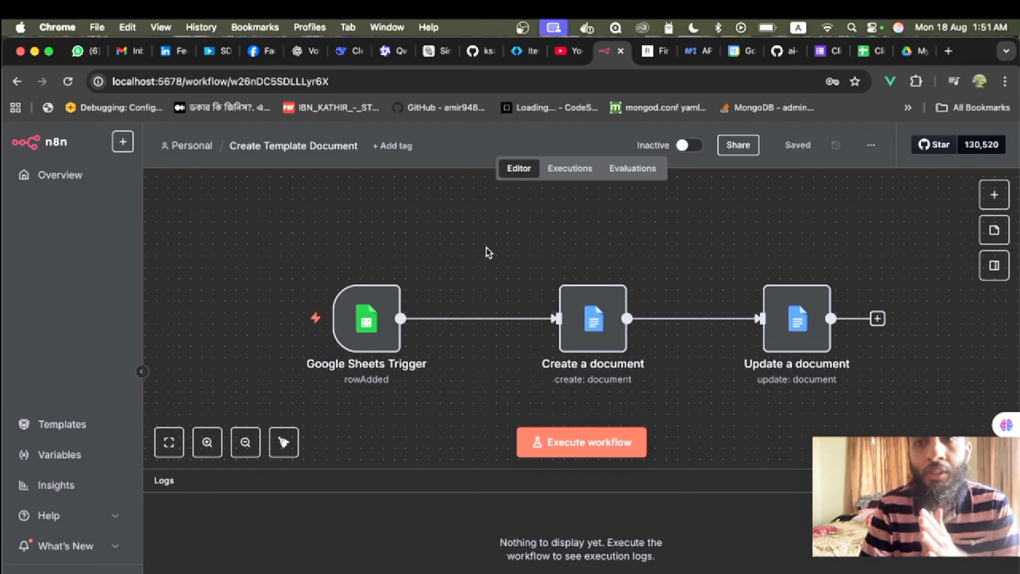
{"action": "left_click", "coordinate": [863, 57]}
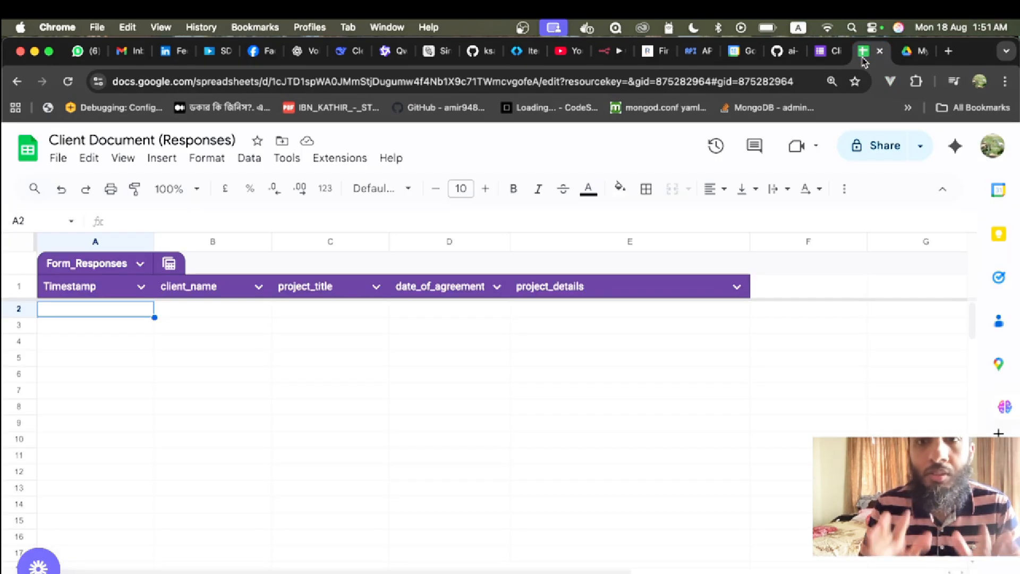
{"action": "left_click", "coordinate": [607, 51]}
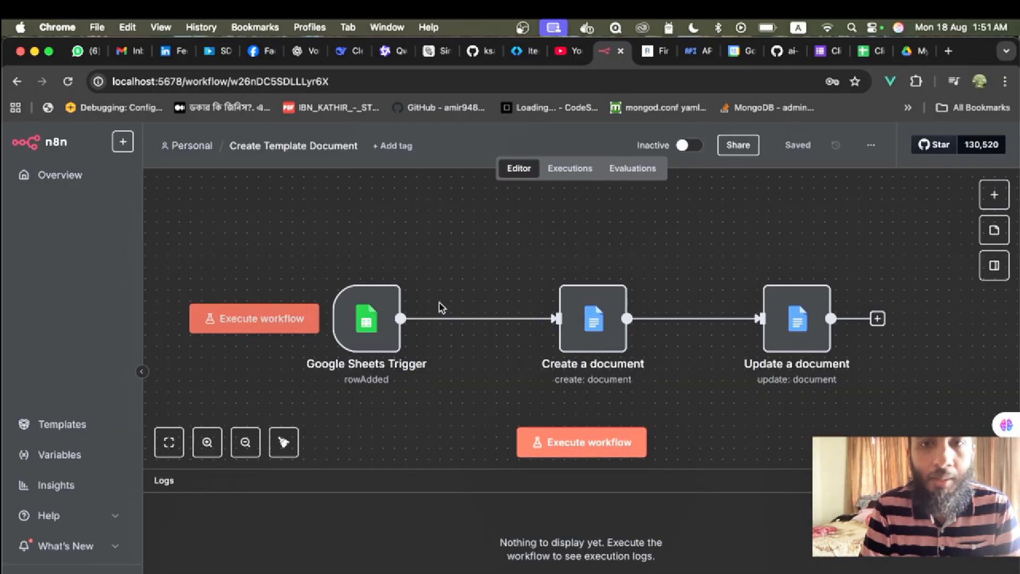
{"action": "left_click", "coordinate": [865, 52]}
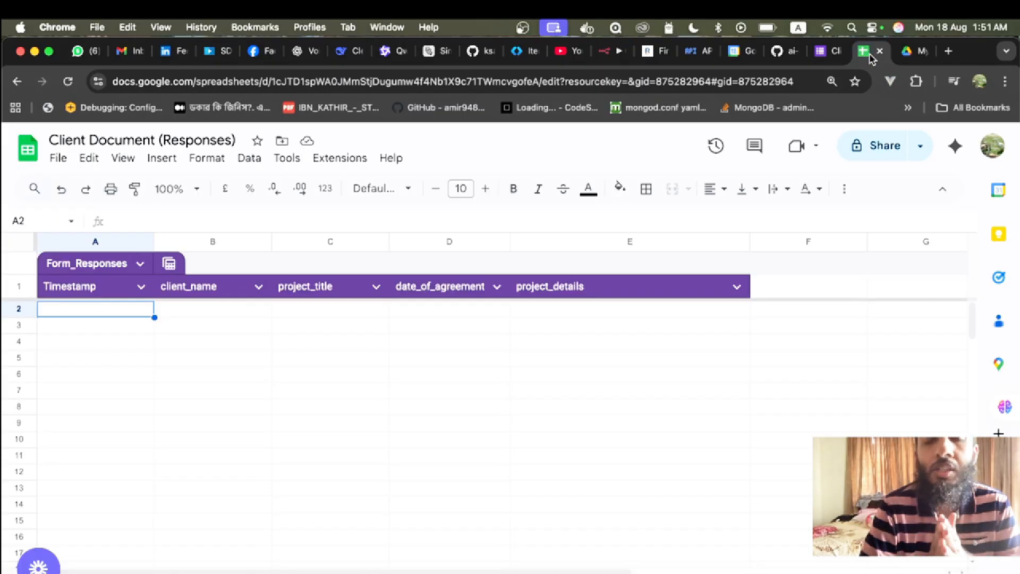
{"action": "left_click", "coordinate": [829, 51]}
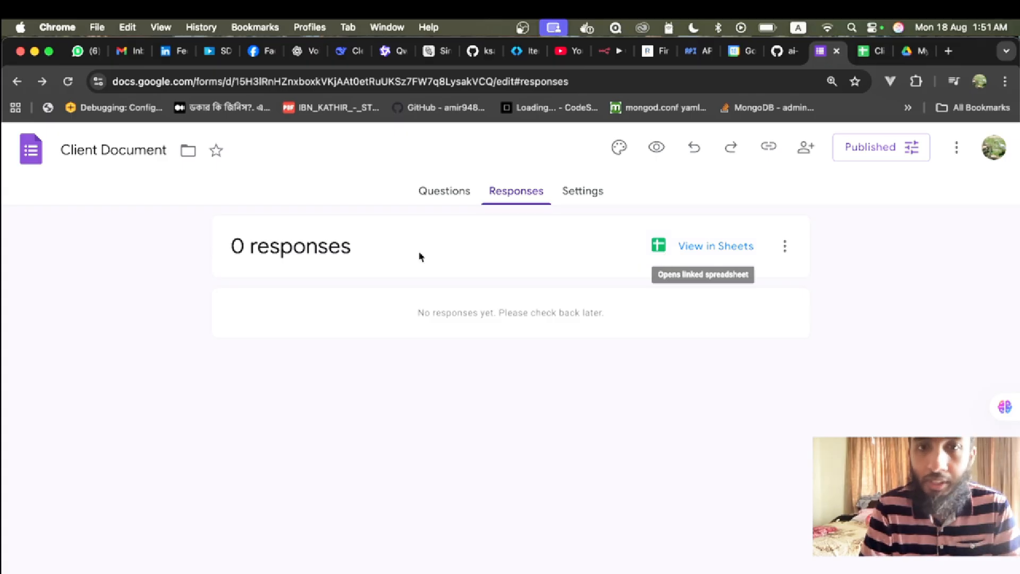
- Review the Client Document form's questions, then return to its Responses page
{"action": "left_click", "coordinate": [433, 189]}
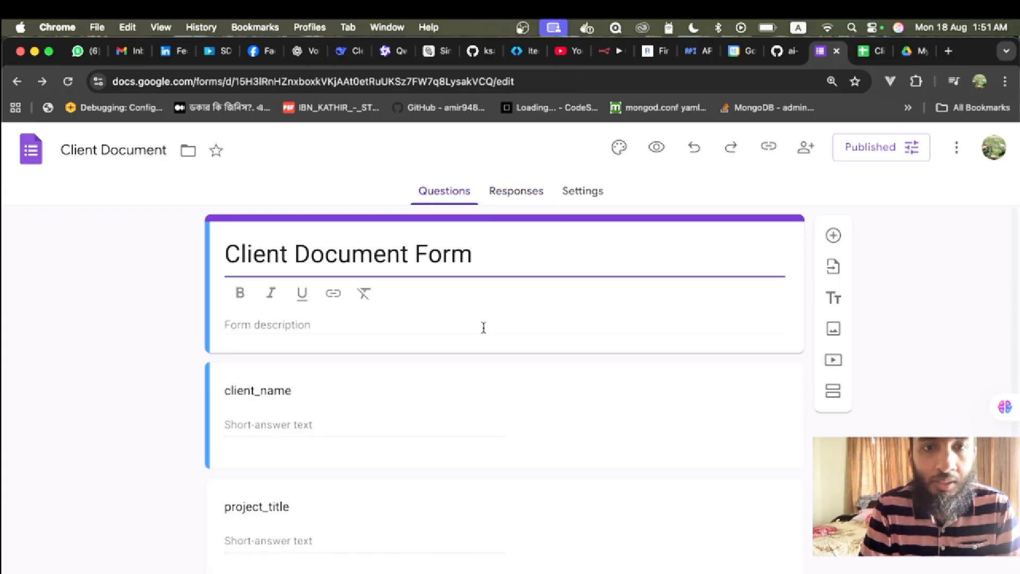
{"action": "scroll", "coordinate": [483, 332], "scroll_direction": "down", "scroll_amount": 2}
{"action": "scroll", "coordinate": [483, 325], "scroll_direction": "up", "scroll_amount": 2}
{"action": "scroll", "coordinate": [420, 388], "scroll_direction": "down", "scroll_amount": 2}
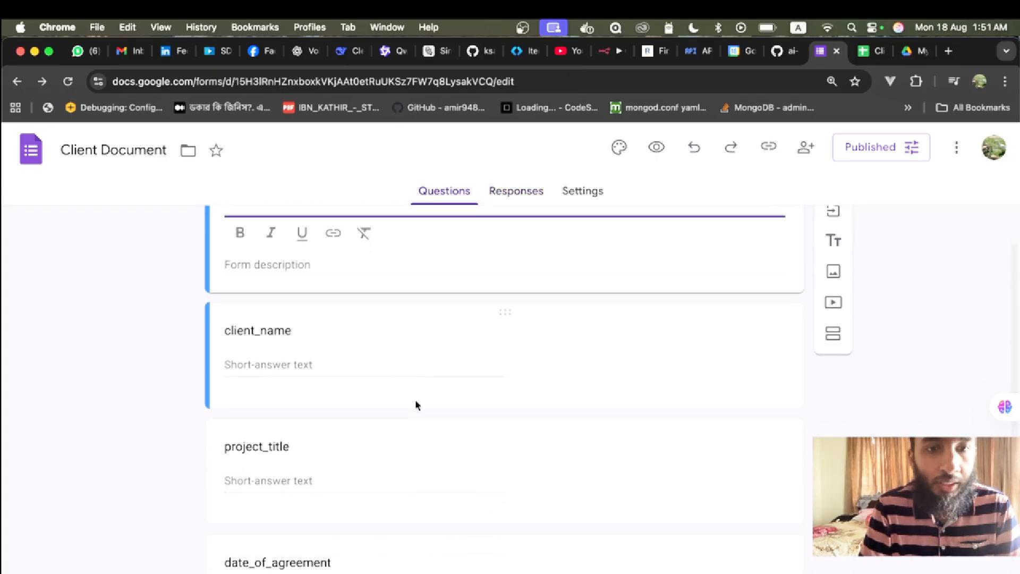
{"action": "scroll", "coordinate": [258, 442], "scroll_direction": "down", "scroll_amount": 5}
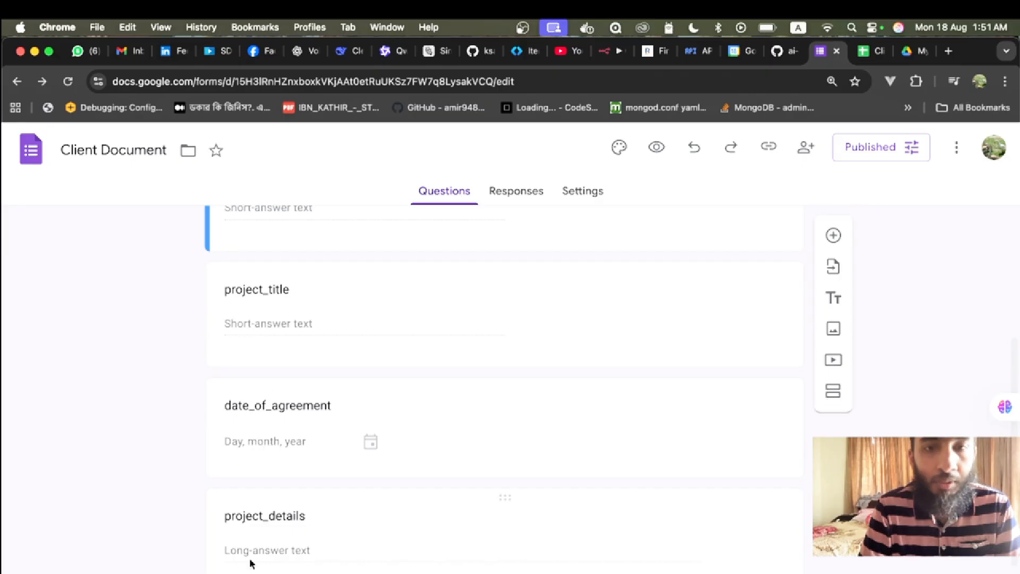
{"action": "scroll", "coordinate": [456, 353], "scroll_direction": "up", "scroll_amount": 7}
{"action": "left_click", "coordinate": [523, 193]}
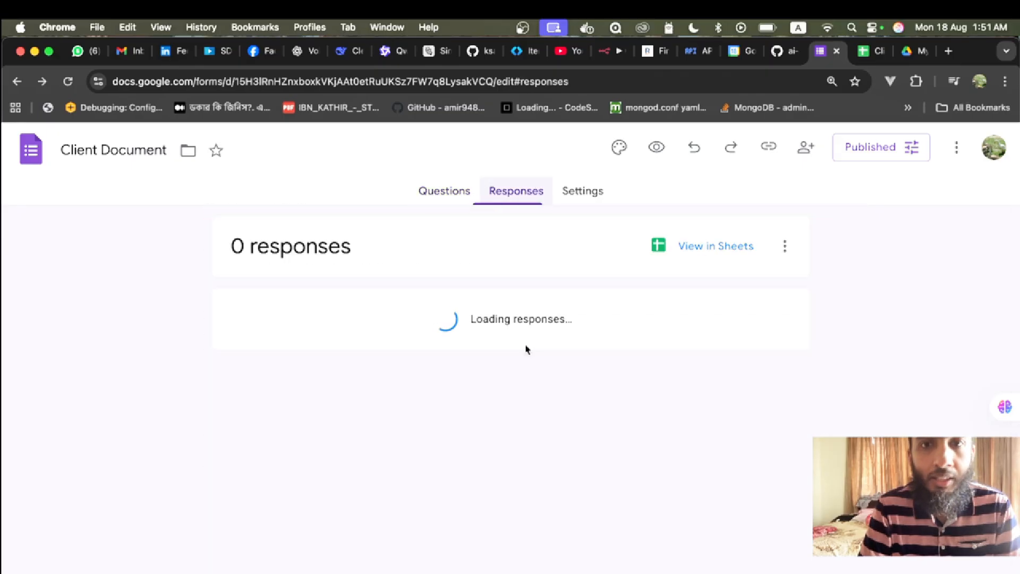
- Copy the form's responder link and paste it into a new browser tab
{"action": "left_click", "coordinate": [774, 151]}
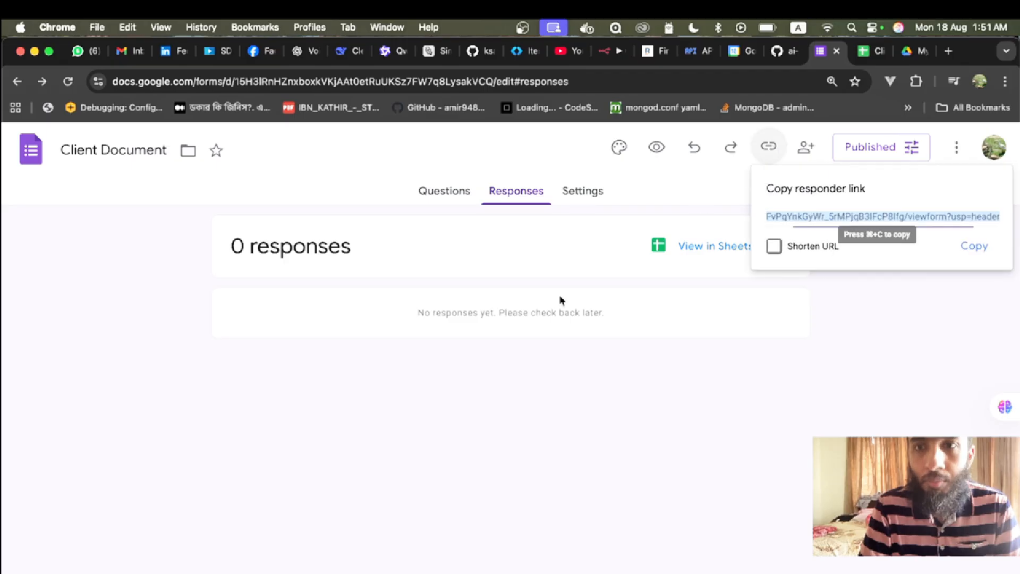
{"action": "left_click", "coordinate": [975, 247]}
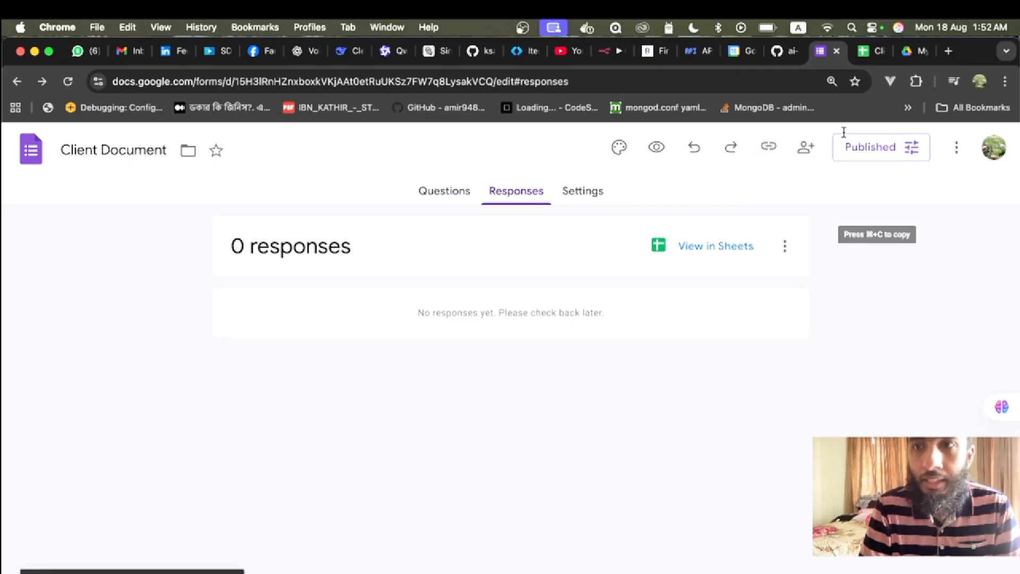
{"action": "left_click", "coordinate": [949, 51]}
{"action": "key", "text": "super+v"}
- Load the live Client Document form and look over its fields
{"action": "key", "text": "Return"}
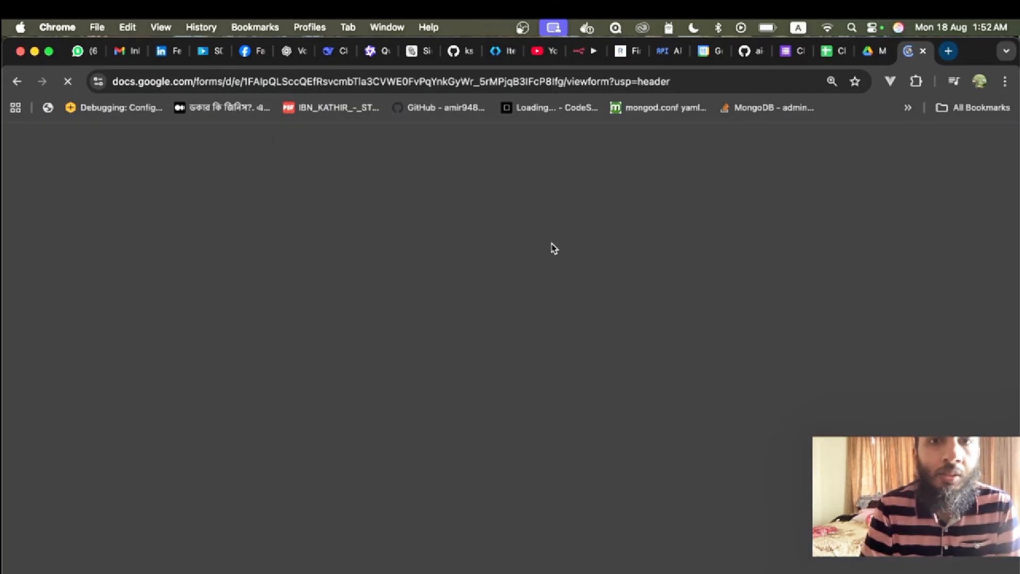
{"action": "scroll", "coordinate": [331, 295], "scroll_direction": "down", "scroll_amount": 6}
{"action": "scroll", "coordinate": [330, 295], "scroll_direction": "up", "scroll_amount": 6}
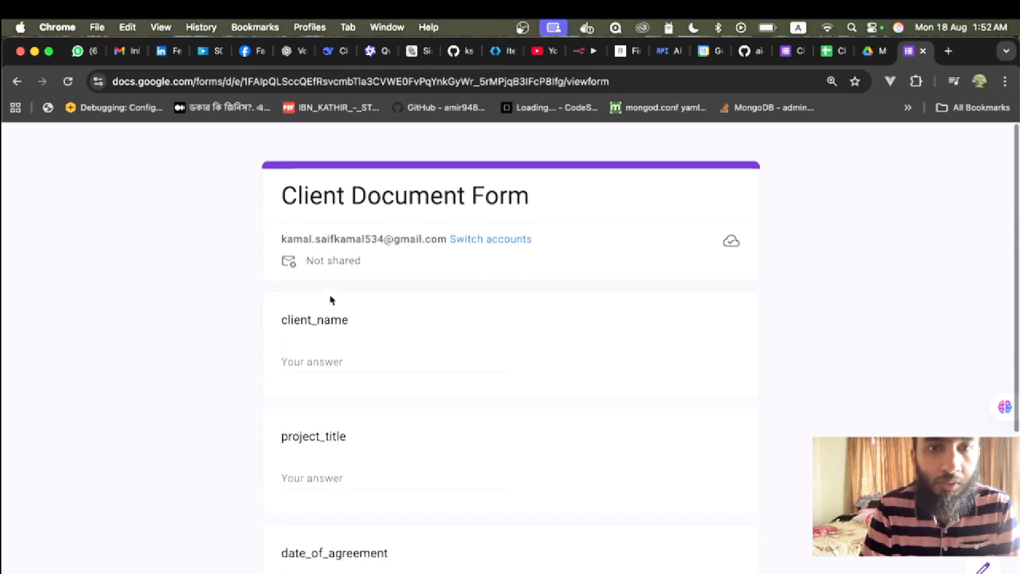
{"action": "scroll", "coordinate": [312, 462], "scroll_direction": "down", "scroll_amount": 1}
{"action": "scroll", "coordinate": [312, 462], "scroll_direction": "down", "scroll_amount": 4}
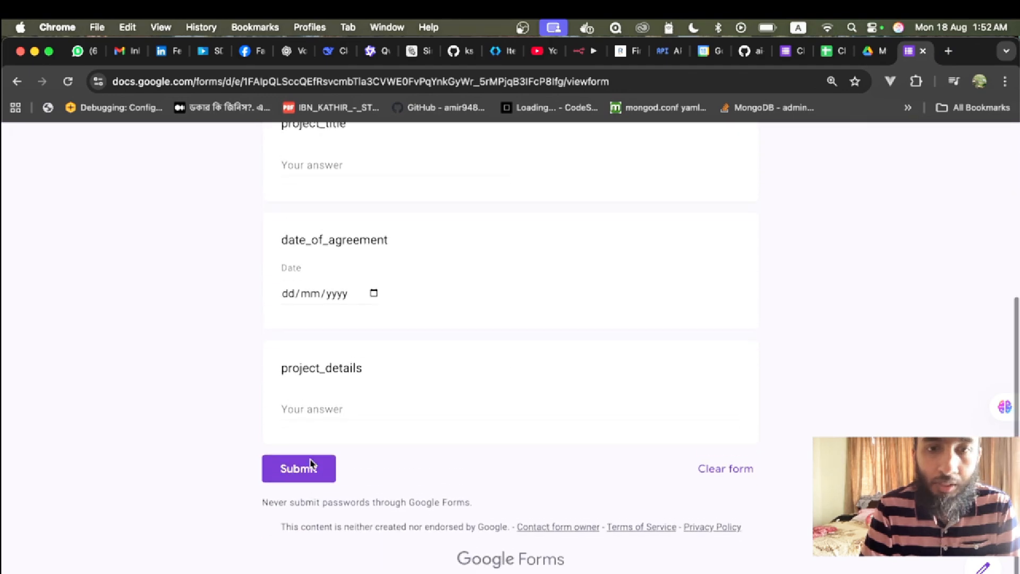
{"action": "scroll", "coordinate": [346, 403], "scroll_direction": "up", "scroll_amount": 5}
- Enter a client name, a project title, agreement date 18/08/2025, and begin the project details
{"action": "left_click", "coordinate": [336, 334]}
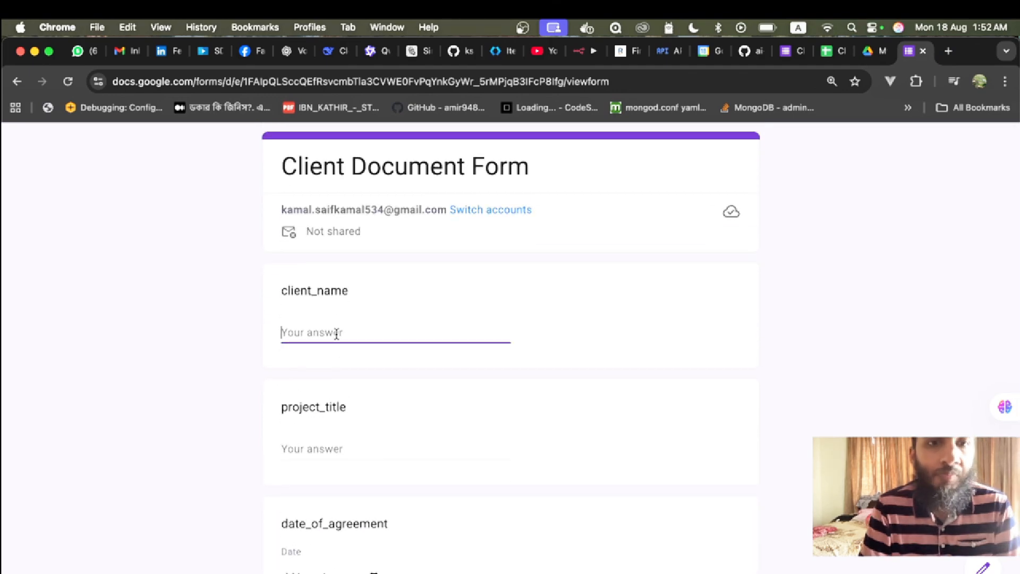
{"action": "type", "text": "Kawe"}
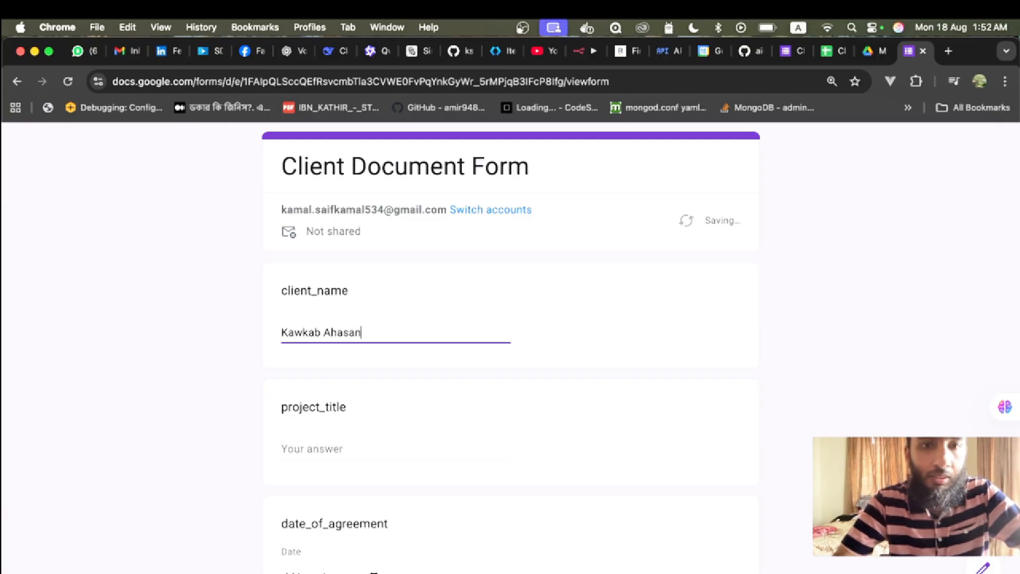
{"action": "left_click", "coordinate": [297, 451]}
{"action": "type", "text": "Kawkab Industries"}
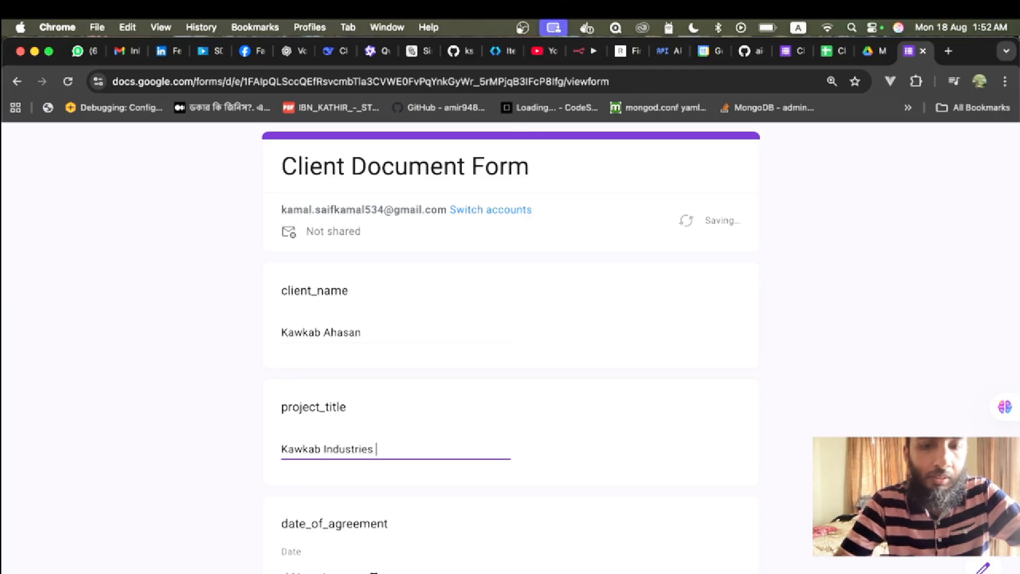
{"action": "type", "text": " Ltd."}
{"action": "scroll", "coordinate": [346, 461], "scroll_direction": "down", "scroll_amount": 4}
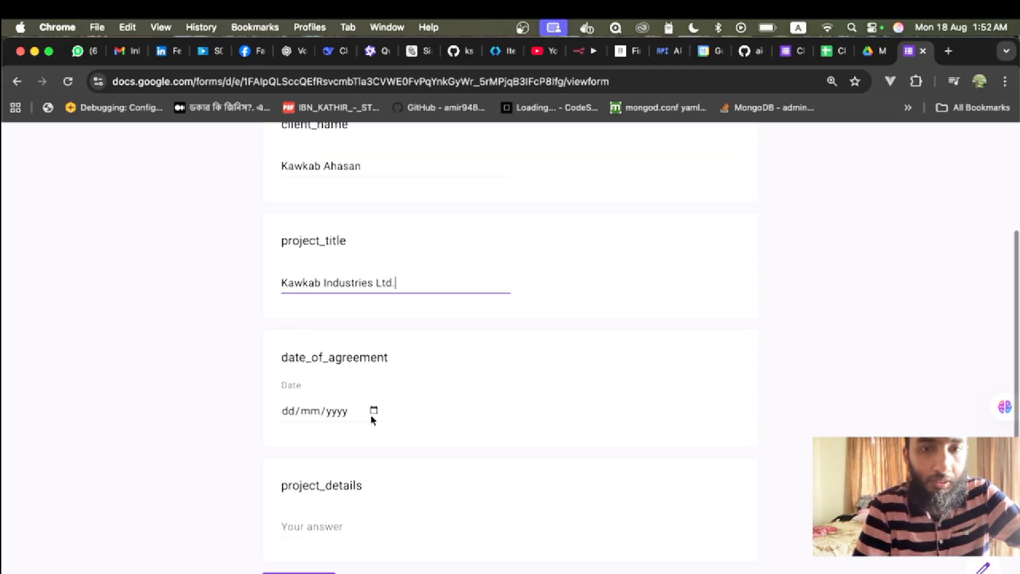
{"action": "left_click", "coordinate": [372, 411]}
{"action": "left_click", "coordinate": [323, 317]}
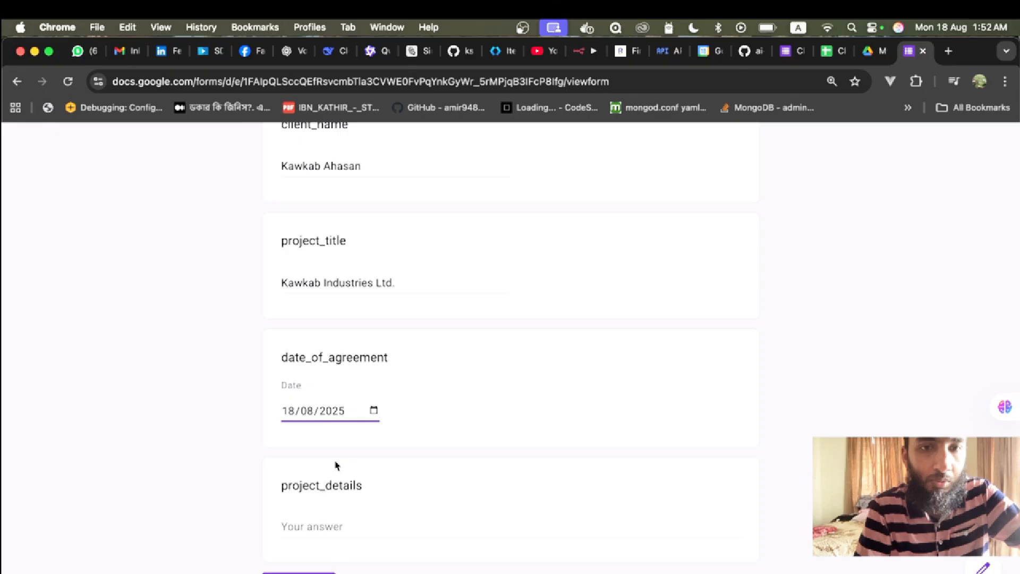
{"action": "left_click", "coordinate": [315, 518]}
{"action": "type", "text": "This is a complete manifesto"}
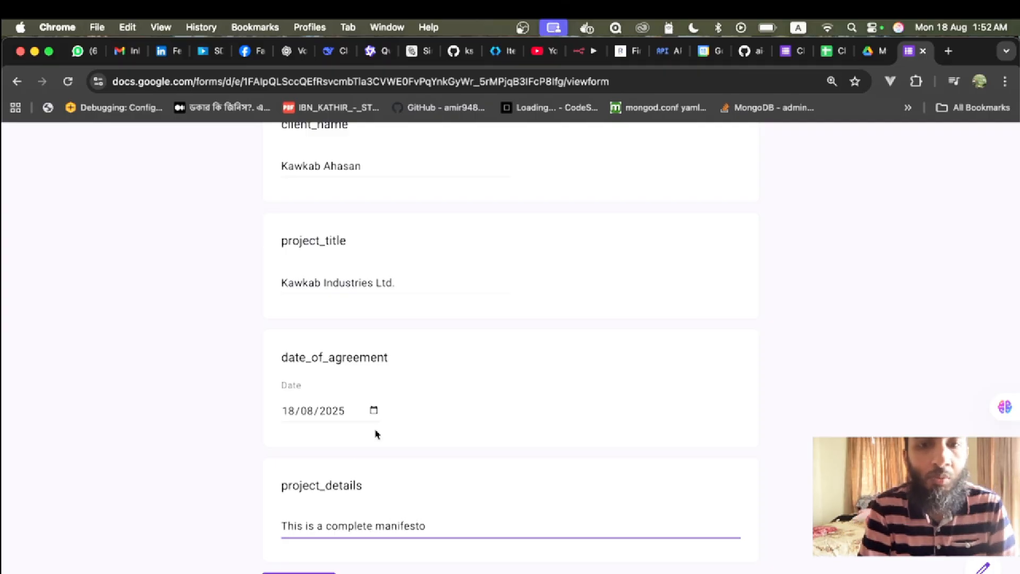
- Check the n8n workflow and the still-empty responses sheet, then submit the completed form
{"action": "left_click", "coordinate": [582, 50]}
{"action": "left_click", "coordinate": [833, 50]}
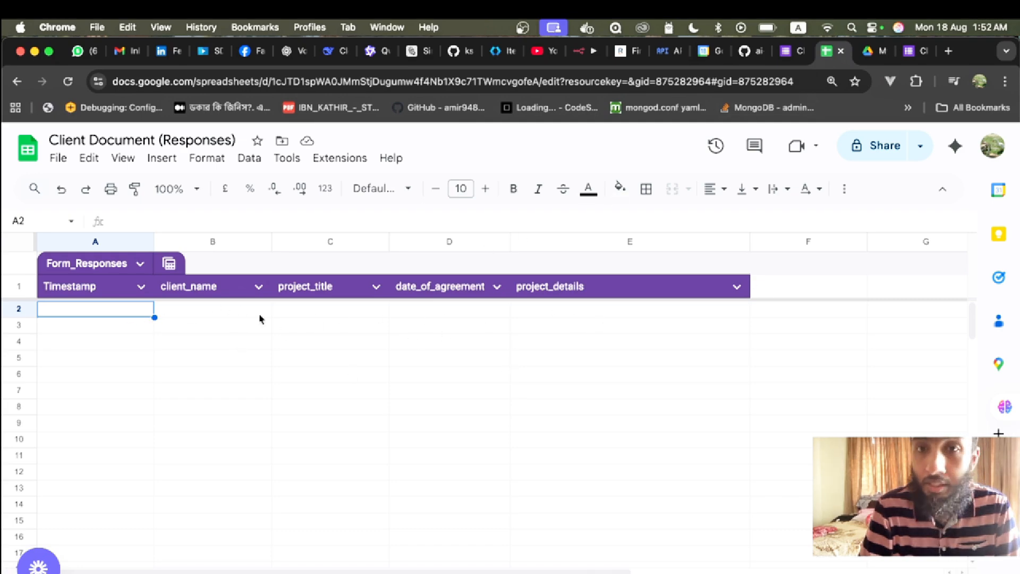
{"action": "left_click", "coordinate": [582, 50]}
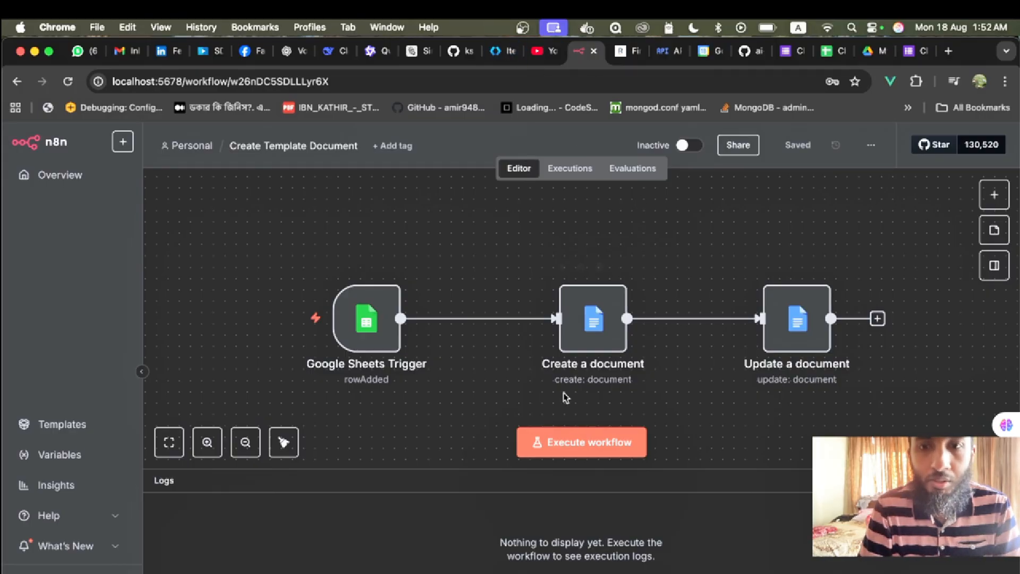
{"action": "left_click", "coordinate": [910, 51]}
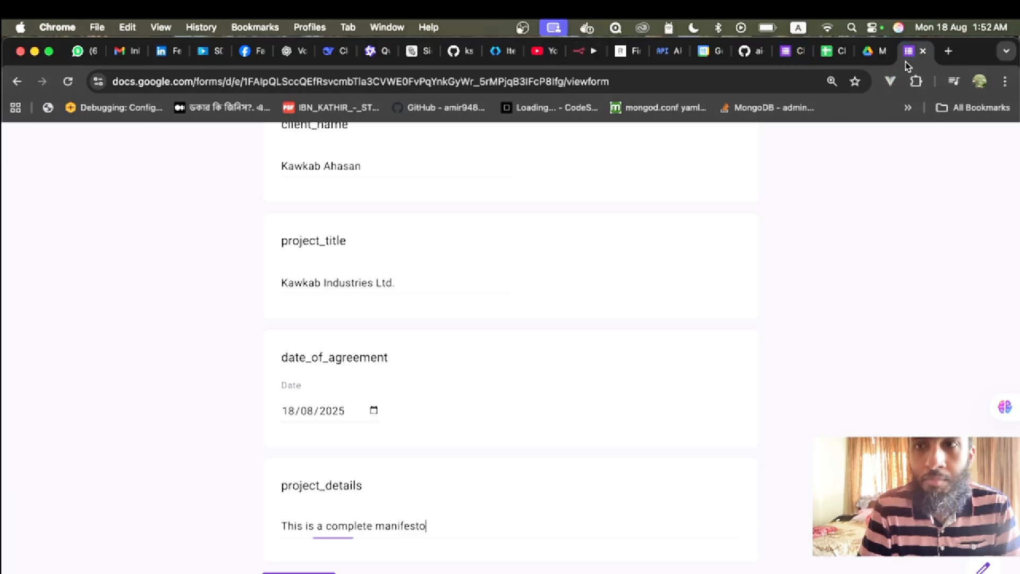
{"action": "key", "text": "Tab"}
{"action": "key", "text": "Return"}
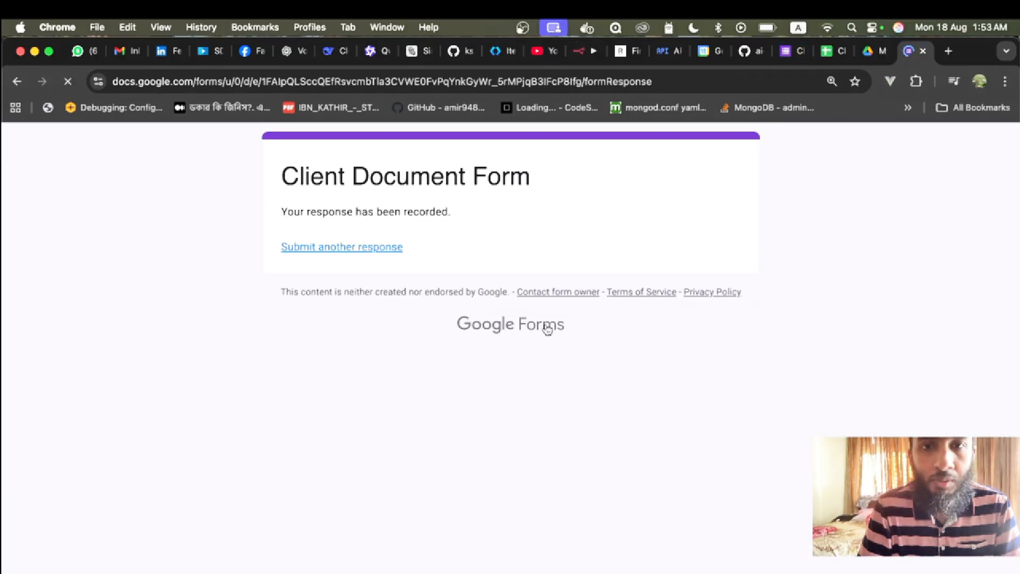
- Confirm the form shows 1 response and the sheet's row 2 holds it, then go back to n8n
{"action": "left_click", "coordinate": [787, 51]}
{"action": "scroll", "coordinate": [429, 392], "scroll_direction": "down", "scroll_amount": 3}
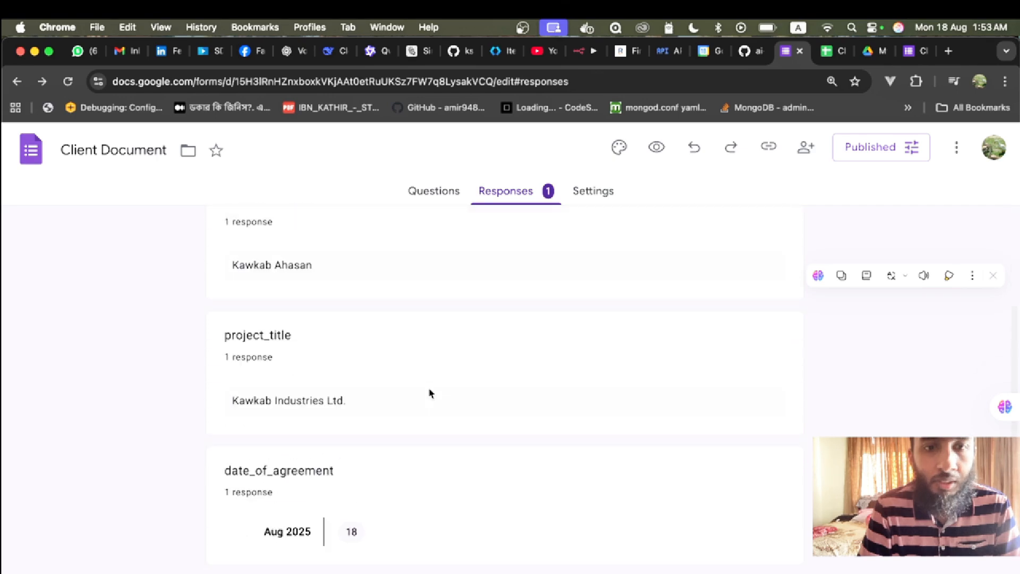
{"action": "scroll", "coordinate": [428, 392], "scroll_direction": "up", "scroll_amount": 3}
{"action": "left_click", "coordinate": [824, 54]}
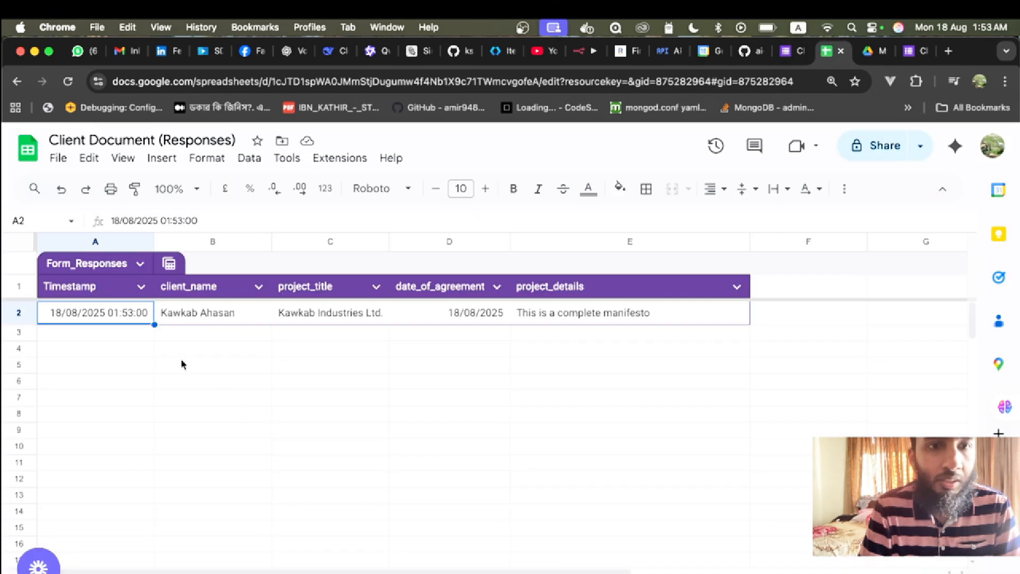
{"action": "left_click", "coordinate": [582, 51]}
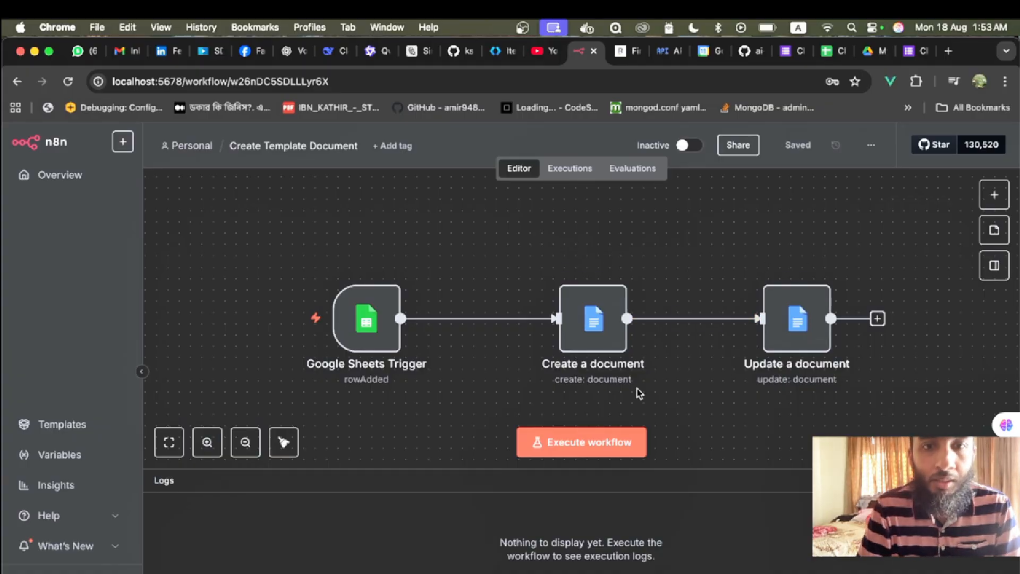
- Execute the Create Template Document workflow and look for the Client Document Response doc in Drive
{"action": "left_click", "coordinate": [547, 442]}
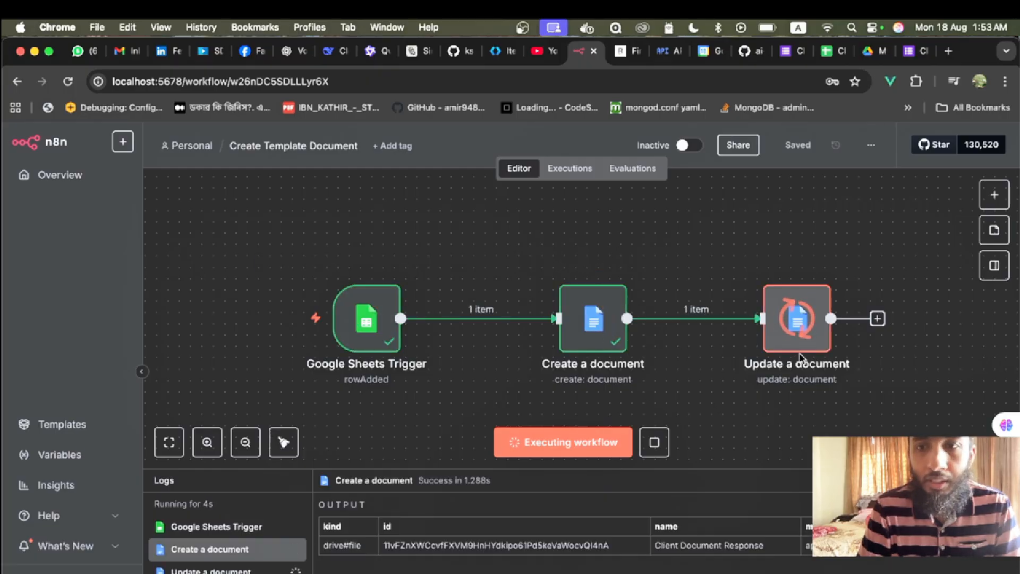
{"action": "left_click", "coordinate": [870, 51]}
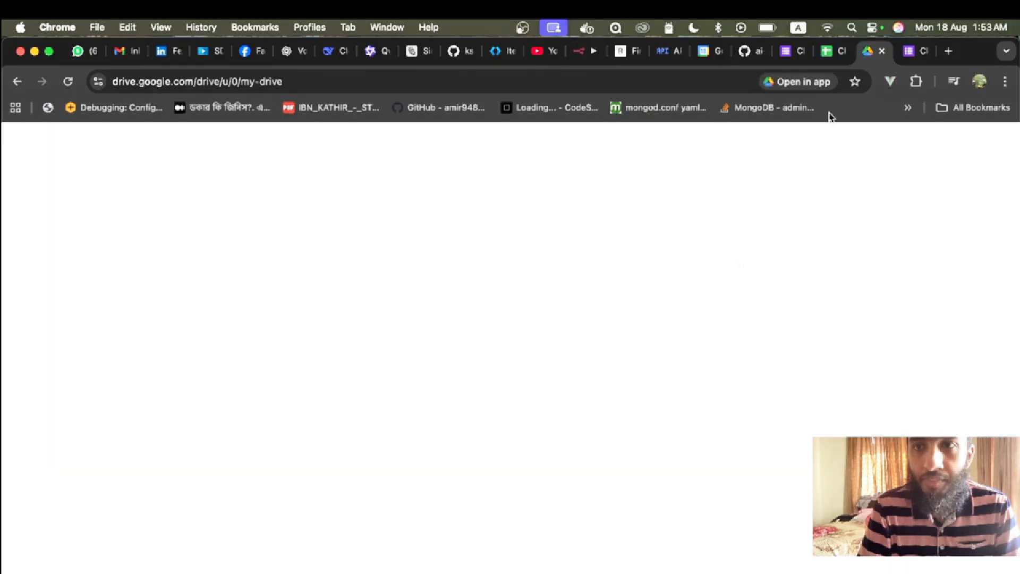
- Open Client Document Response and inspect its {client_name}, {project_title}, {date_of_agreement} and {project_details} placeholders
{"action": "left_click", "coordinate": [859, 366]}
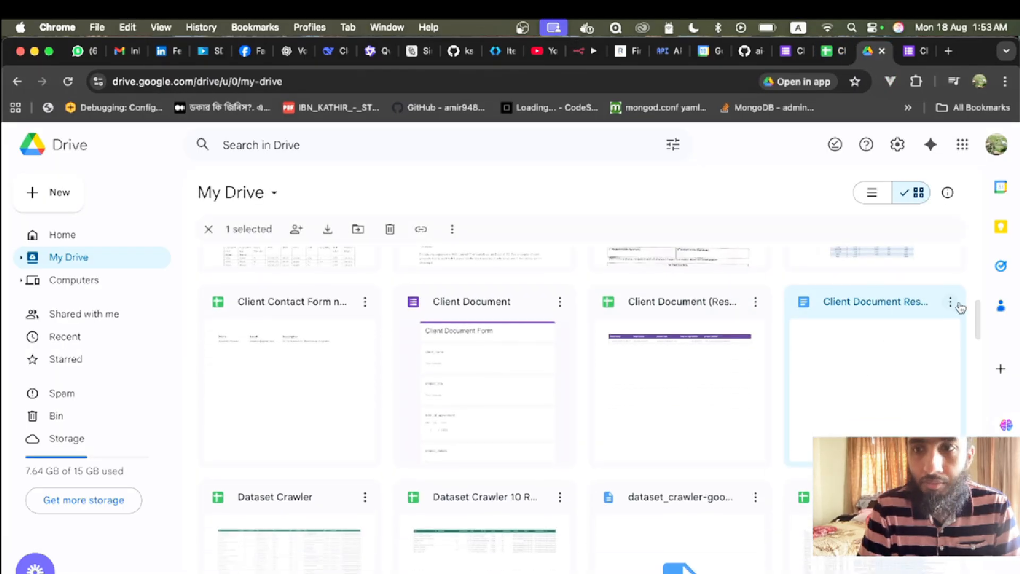
{"action": "double_click", "coordinate": [891, 331]}
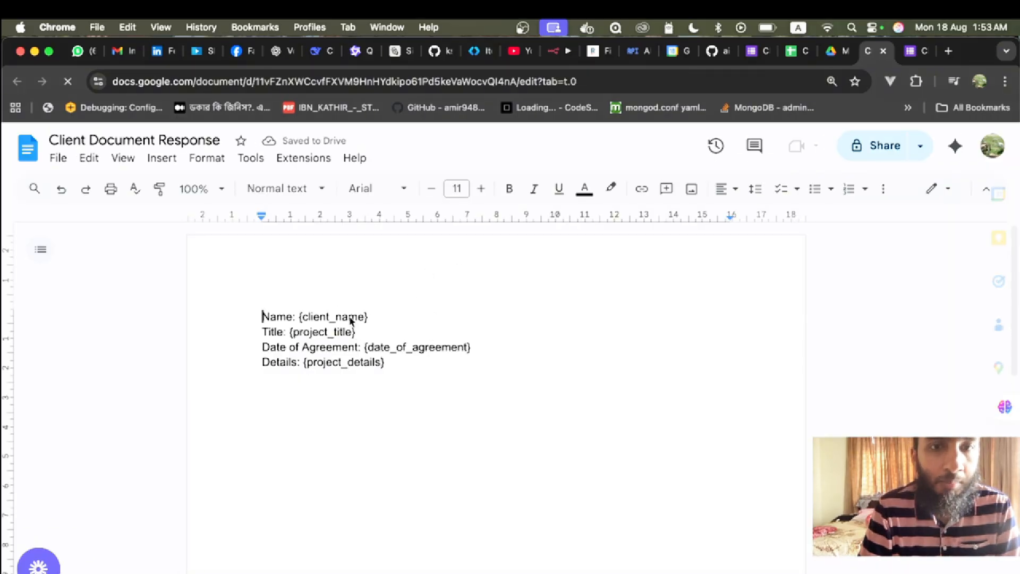
{"action": "double_click", "coordinate": [334, 317]}
{"action": "double_click", "coordinate": [311, 334]}
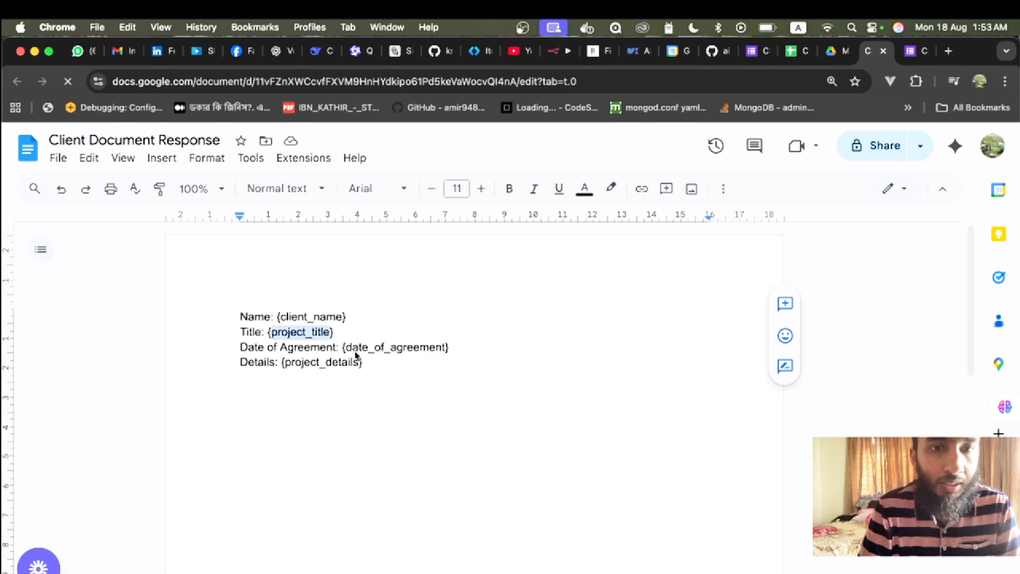
{"action": "double_click", "coordinate": [395, 350]}
{"action": "double_click", "coordinate": [319, 364]}
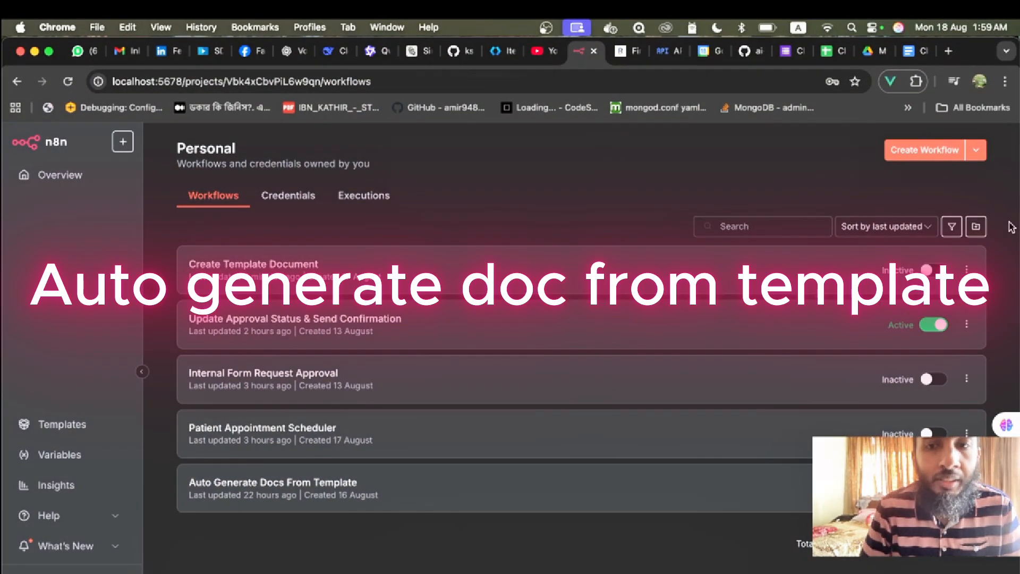
- Open the Auto Generate Docs From Template workflow and check the row in the responses sheet
{"action": "left_click", "coordinate": [256, 487]}
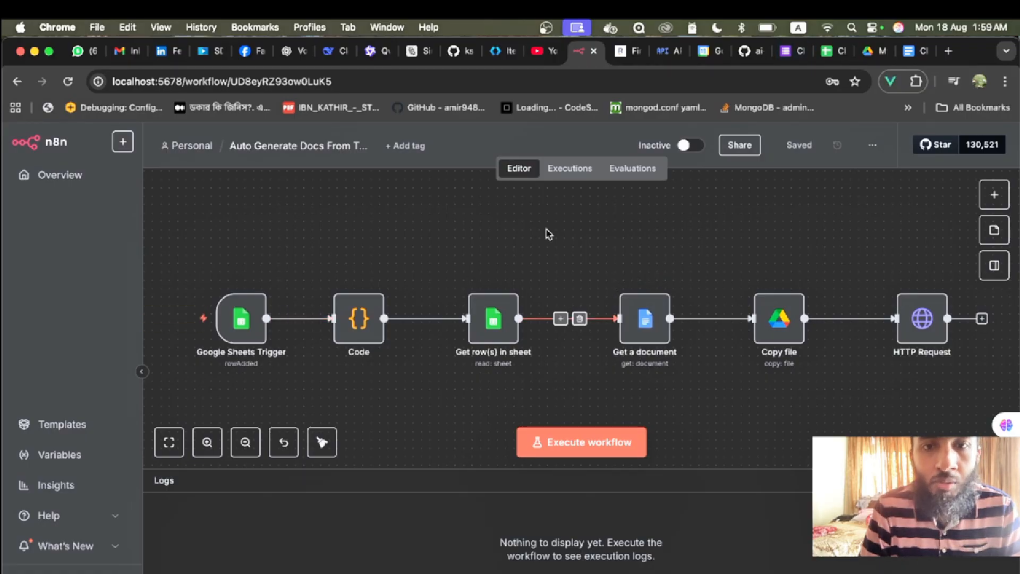
{"action": "left_click", "coordinate": [830, 51]}
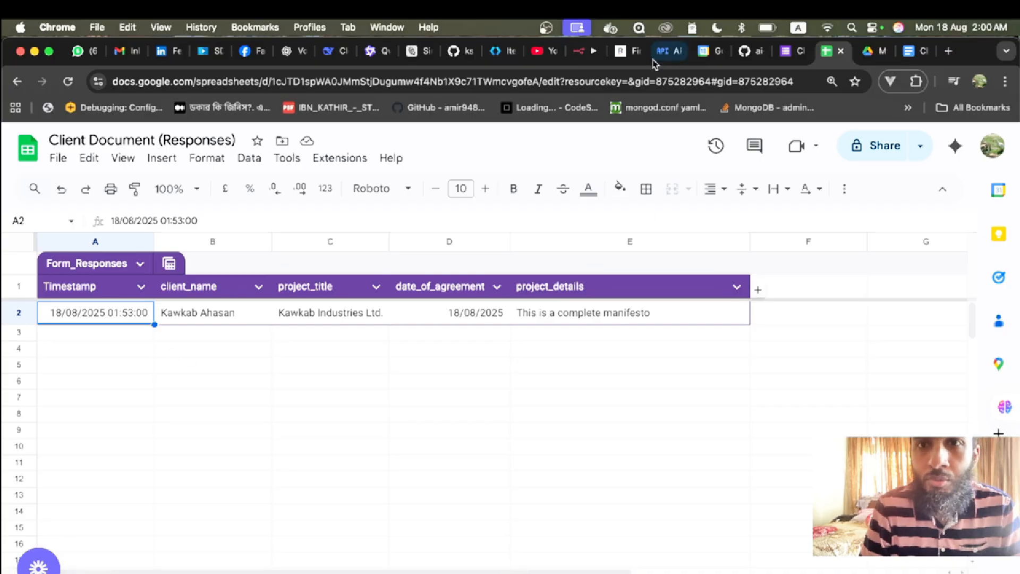
{"action": "left_click", "coordinate": [584, 51]}
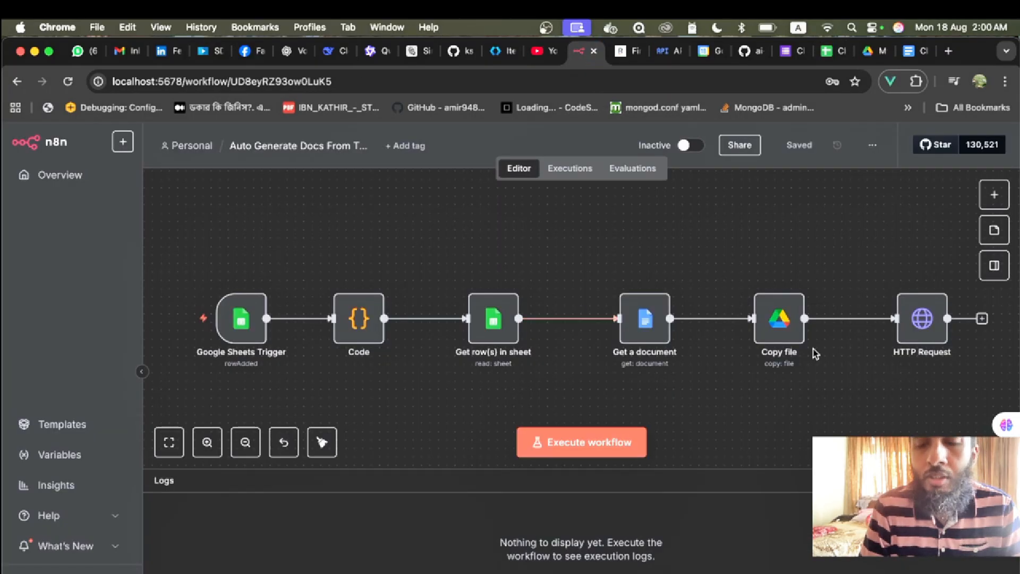
- Check the Client Responses (Test) Drive folder, then execute the whole workflow
{"action": "left_click", "coordinate": [872, 51]}
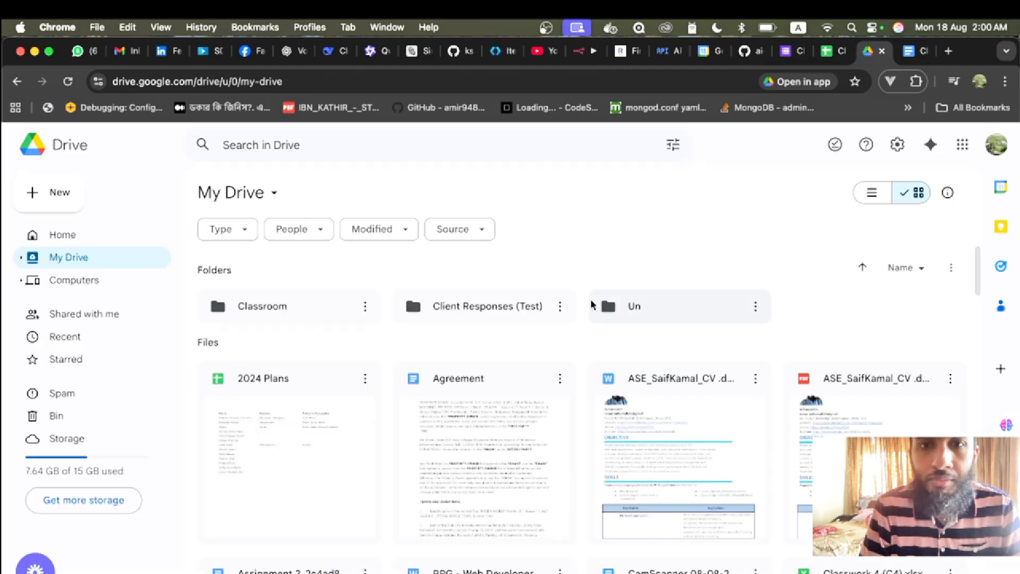
{"action": "left_click", "coordinate": [484, 311]}
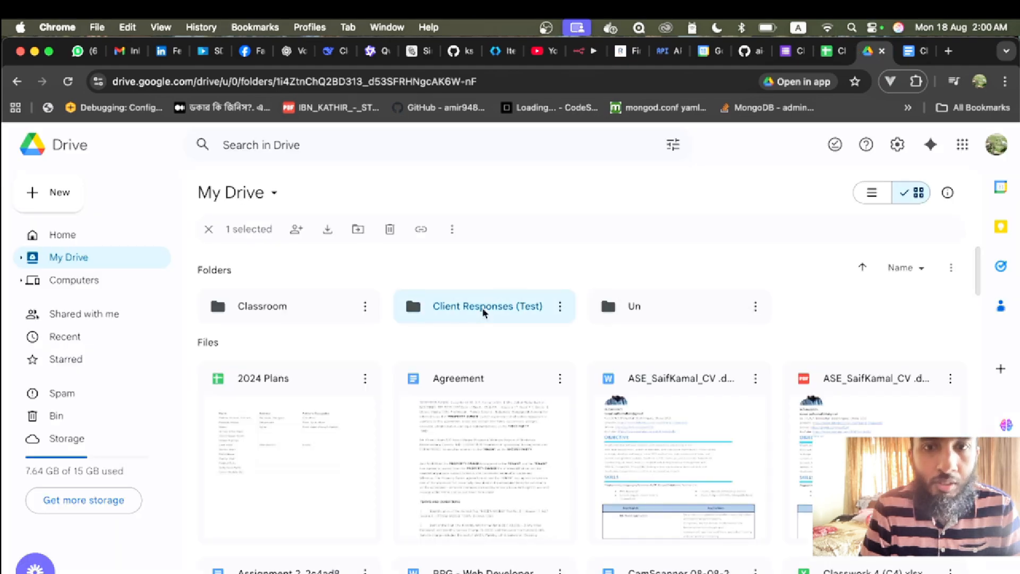
{"action": "double_click", "coordinate": [483, 313]}
{"action": "left_click", "coordinate": [226, 197]}
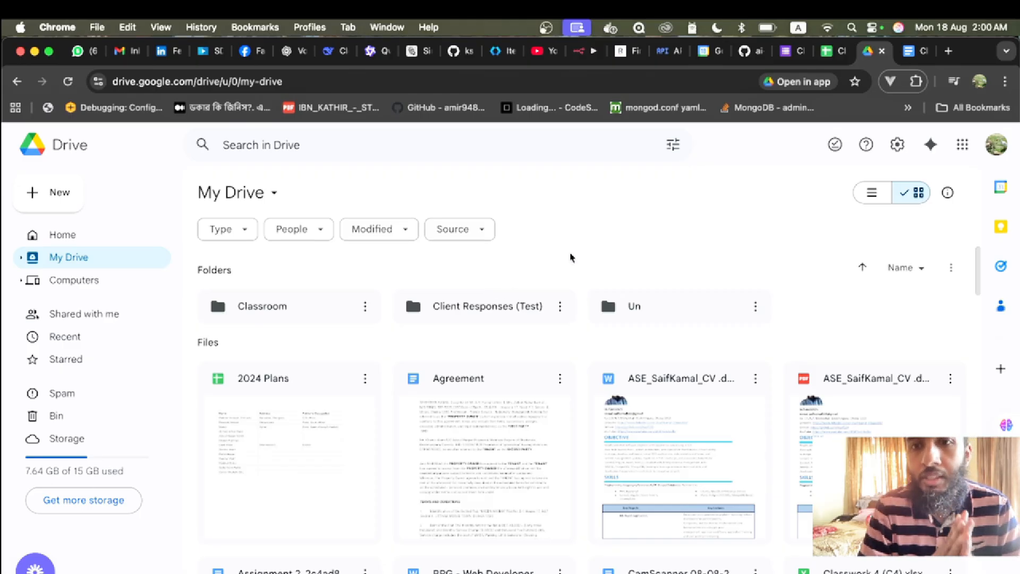
{"action": "left_click", "coordinate": [582, 50]}
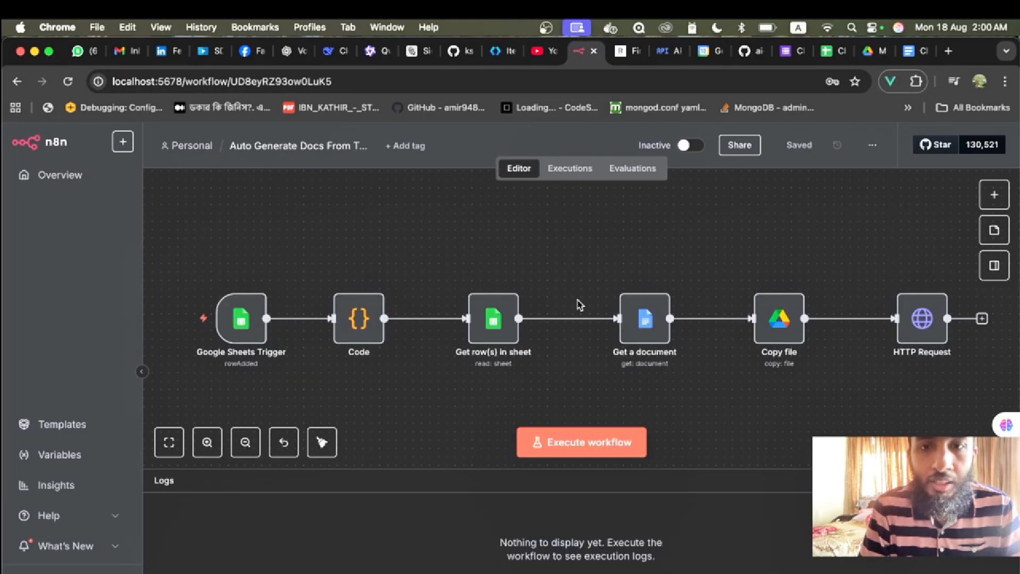
{"action": "left_click", "coordinate": [567, 436]}
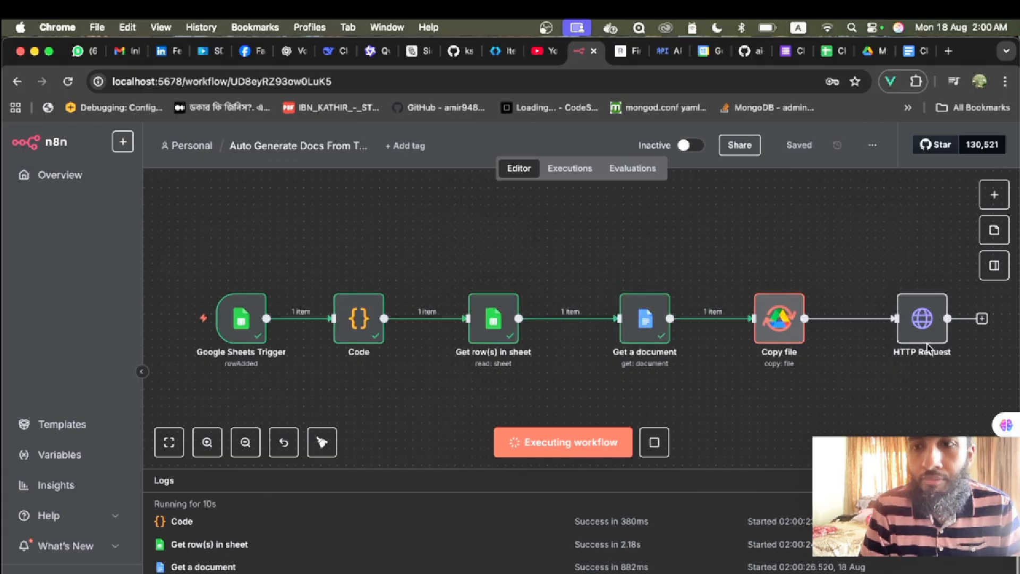
- Open the newly generated client document in the Client Responses (Test) folder
{"action": "left_click", "coordinate": [877, 52]}
{"action": "double_click", "coordinate": [475, 314]}
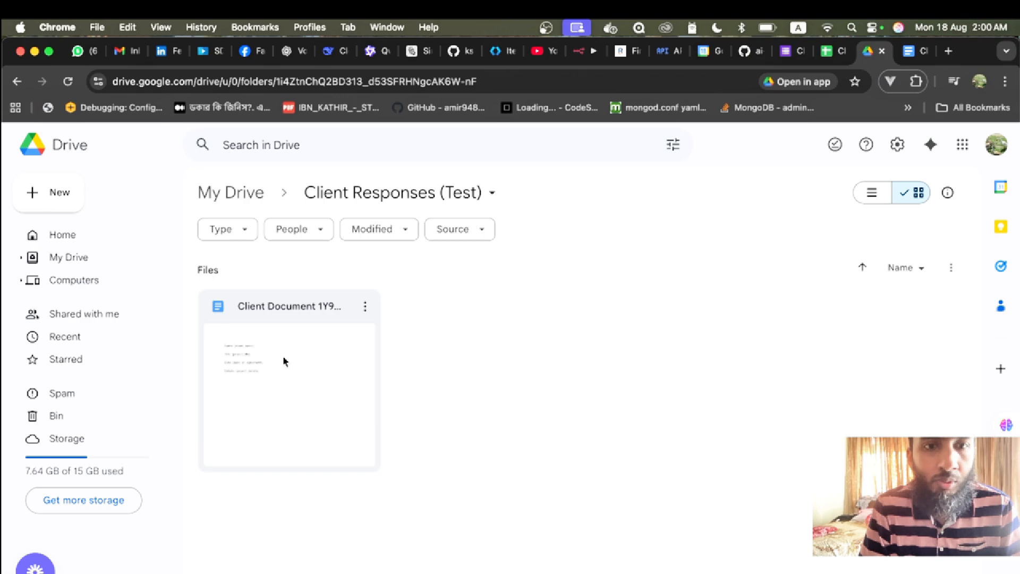
{"action": "double_click", "coordinate": [284, 361]}
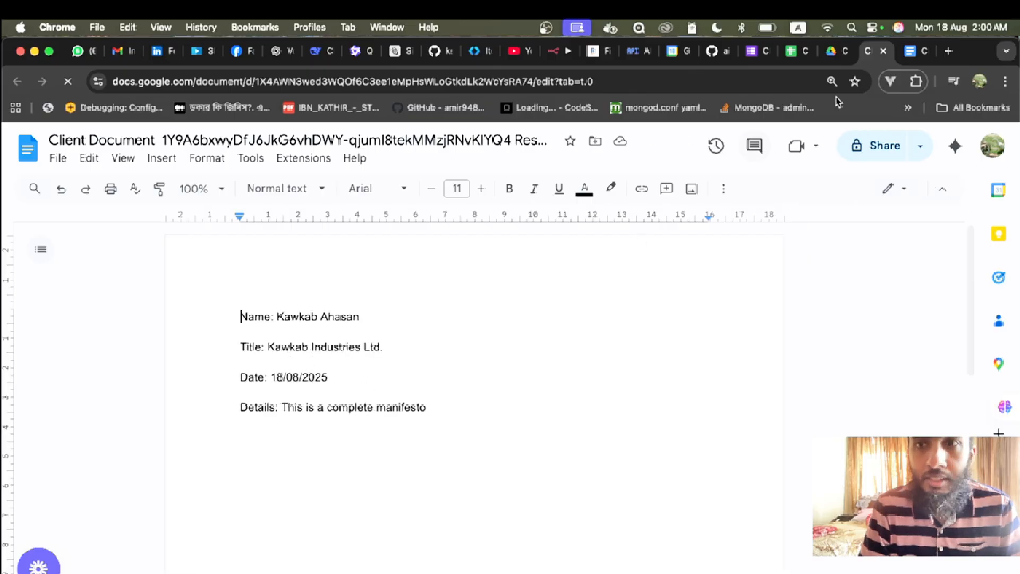
- Inspect the template's client_name, project_title, date_of_agreement and project_details placeholders
{"action": "left_click", "coordinate": [910, 53]}
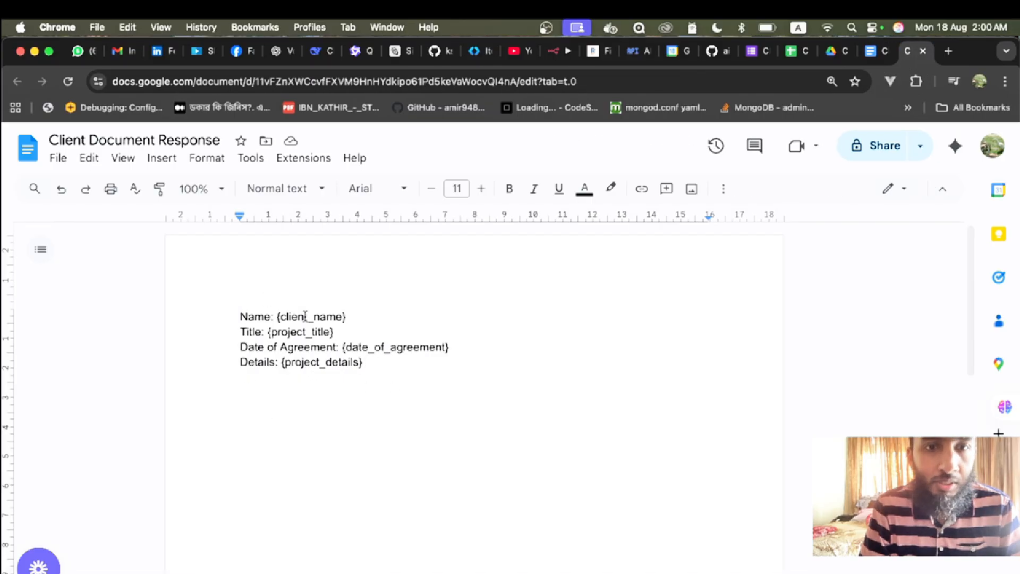
{"action": "double_click", "coordinate": [305, 317]}
{"action": "double_click", "coordinate": [291, 332]}
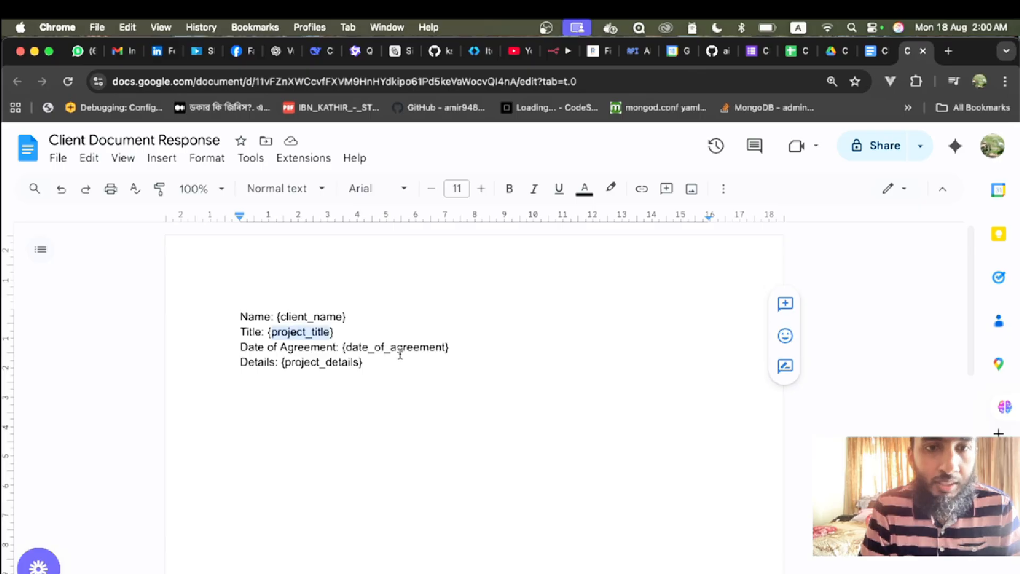
{"action": "double_click", "coordinate": [400, 346]}
{"action": "double_click", "coordinate": [295, 363]}
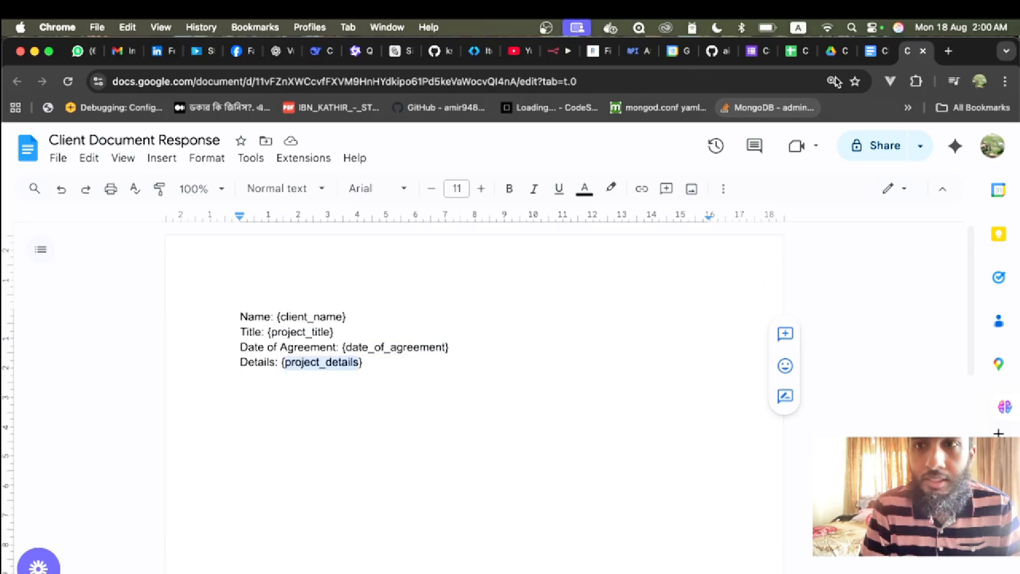
- Highlight the filled Name, Title, Date and Details lines in the generated document
{"action": "left_click", "coordinate": [870, 56]}
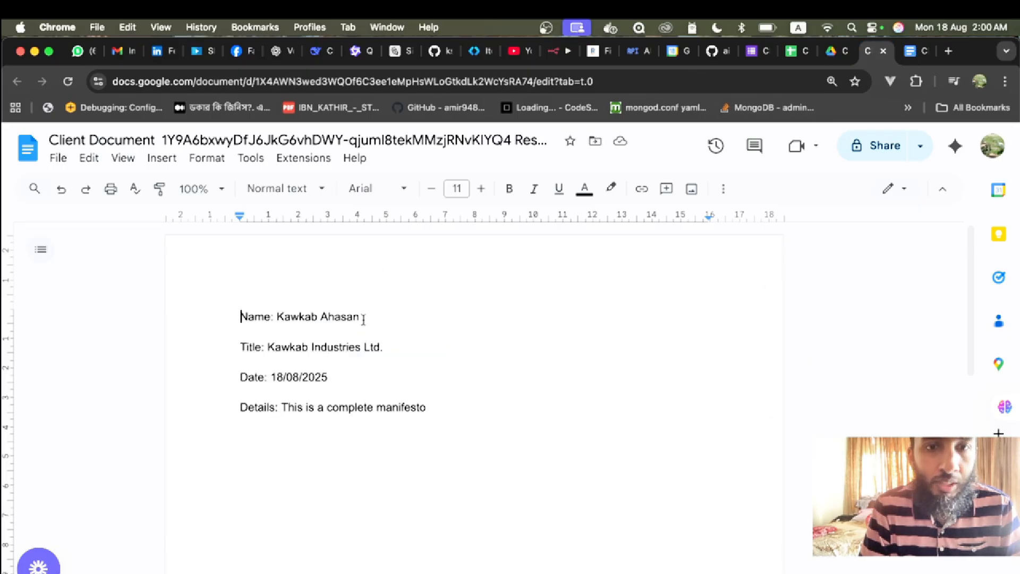
{"action": "left_click_drag", "start_coordinate": [363, 320], "coordinate": [241, 318]}
{"action": "left_click_drag", "start_coordinate": [382, 349], "coordinate": [235, 351]}
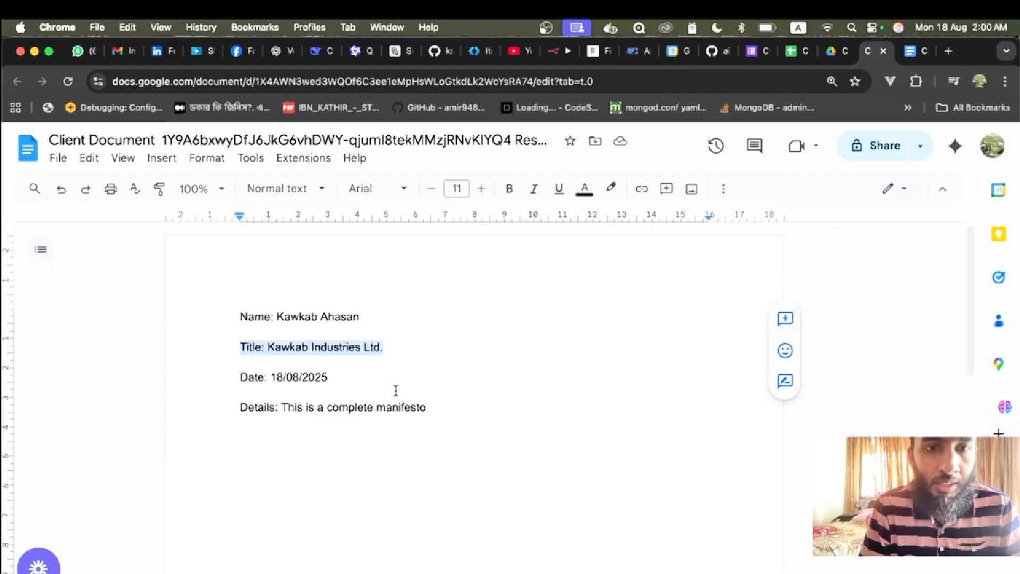
{"action": "left_click_drag", "start_coordinate": [381, 377], "coordinate": [220, 377]}
{"action": "left_click_drag", "start_coordinate": [438, 412], "coordinate": [293, 412]}
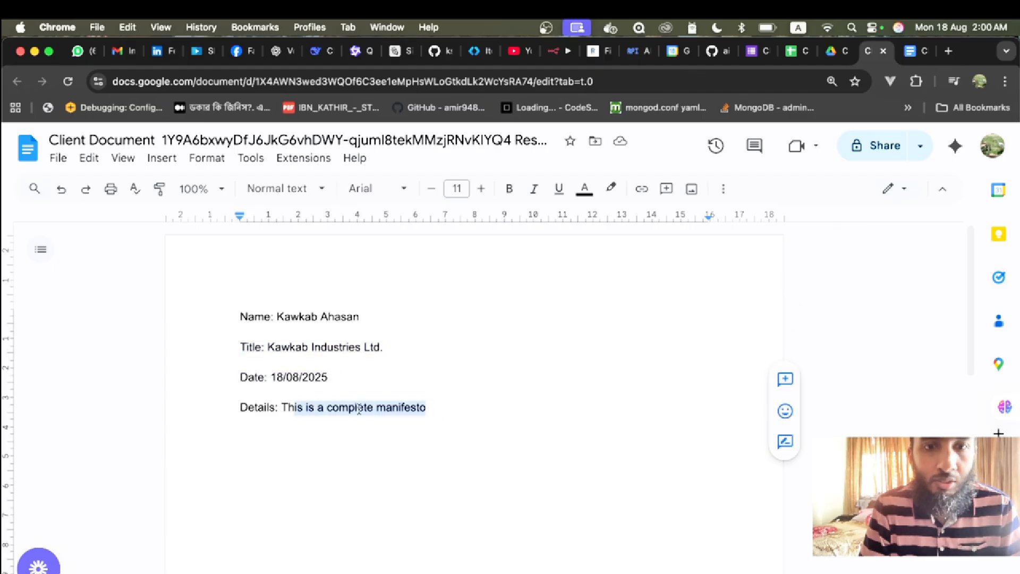
{"action": "left_click", "coordinate": [366, 408]}
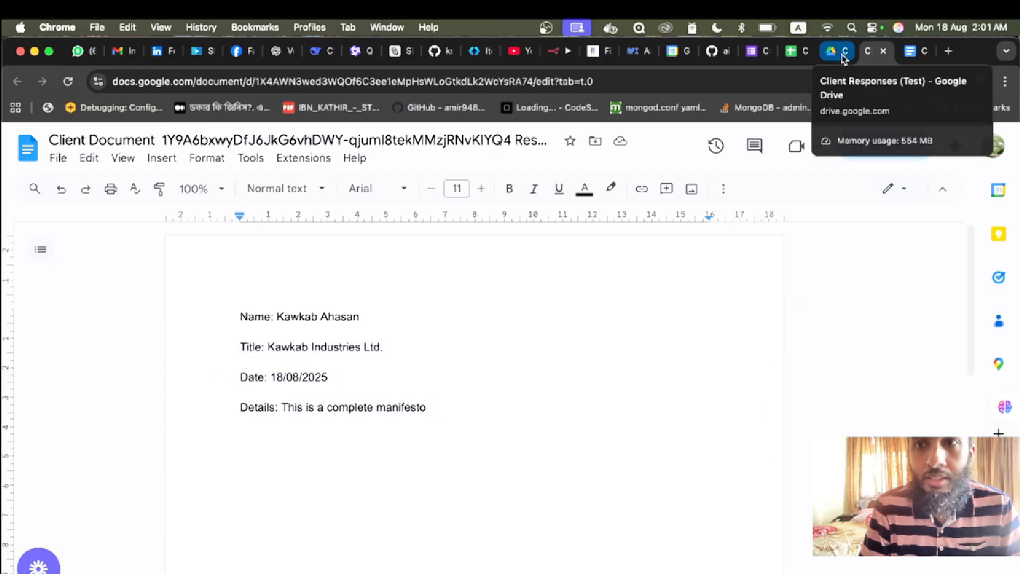
- Compare the template and filled document once more, then reopen the Create Template Document workflow
{"action": "left_click", "coordinate": [911, 56]}
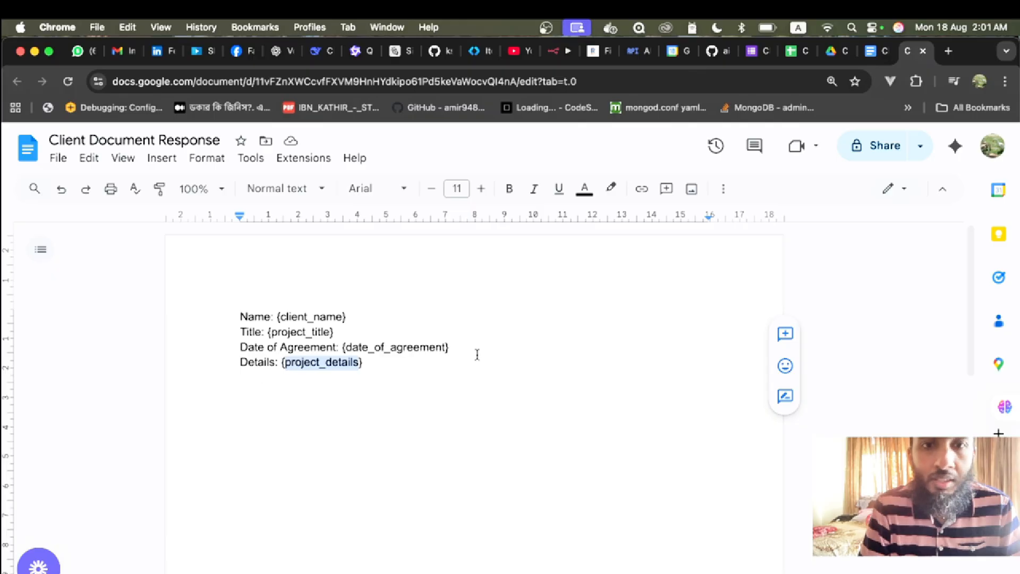
{"action": "left_click", "coordinate": [873, 53]}
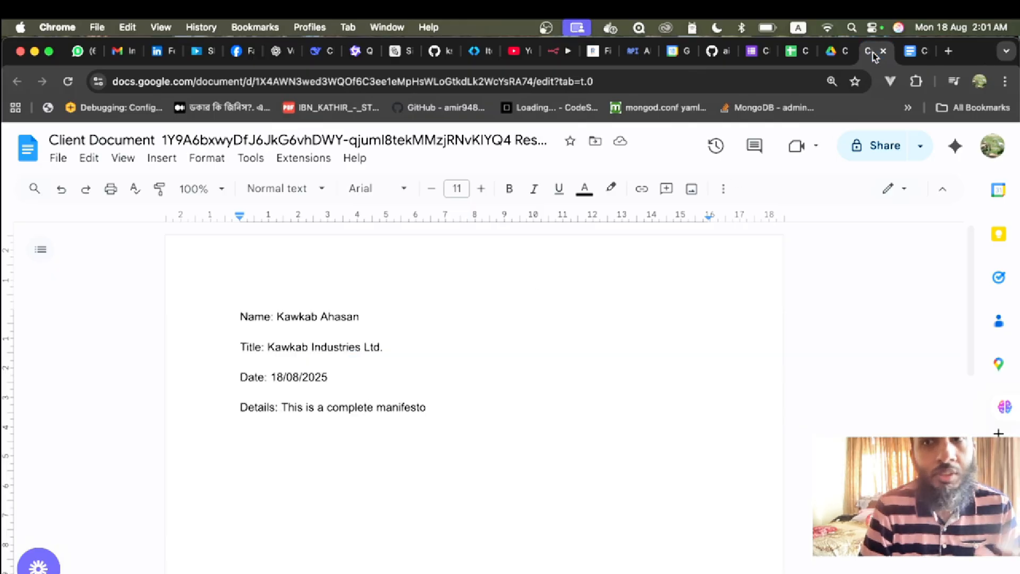
{"action": "left_click", "coordinate": [822, 55]}
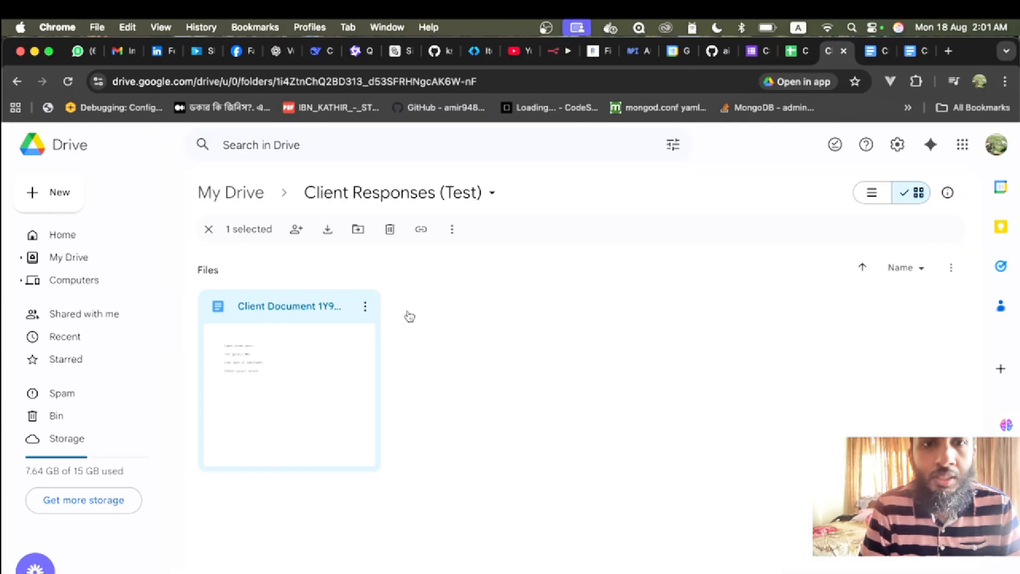
{"action": "left_click", "coordinate": [206, 233]}
{"action": "left_click", "coordinate": [552, 52]}
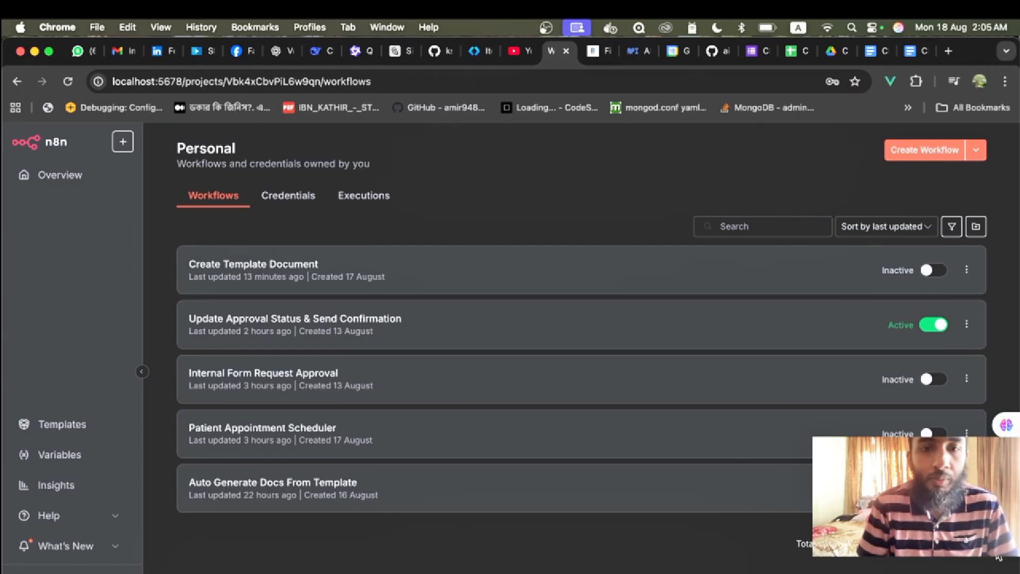
{"action": "left_click", "coordinate": [232, 270]}
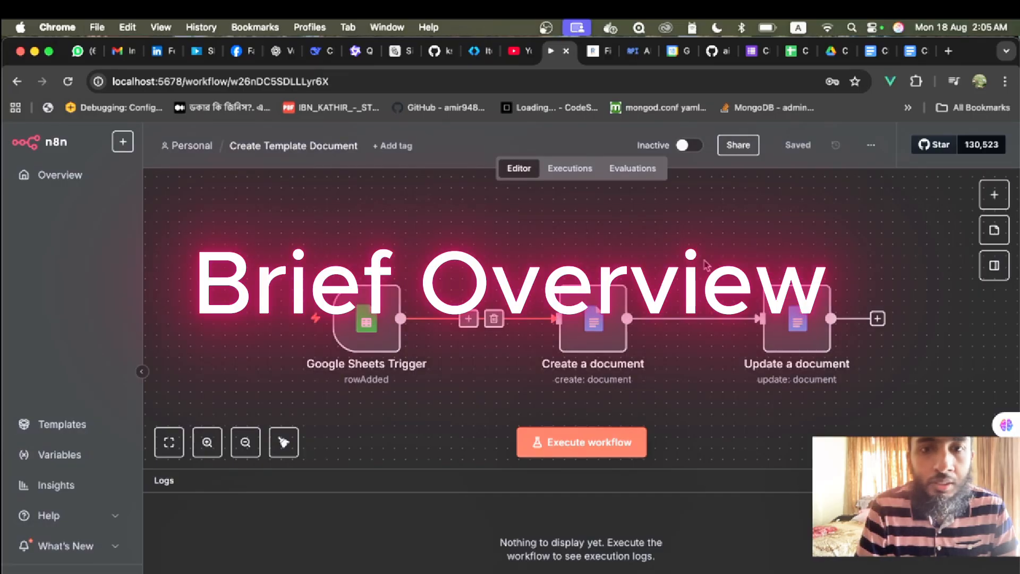
- Inspect the Google Sheets Trigger and Create a document nodes against the Client Document (Responses) sheet
{"action": "double_click", "coordinate": [368, 319]}
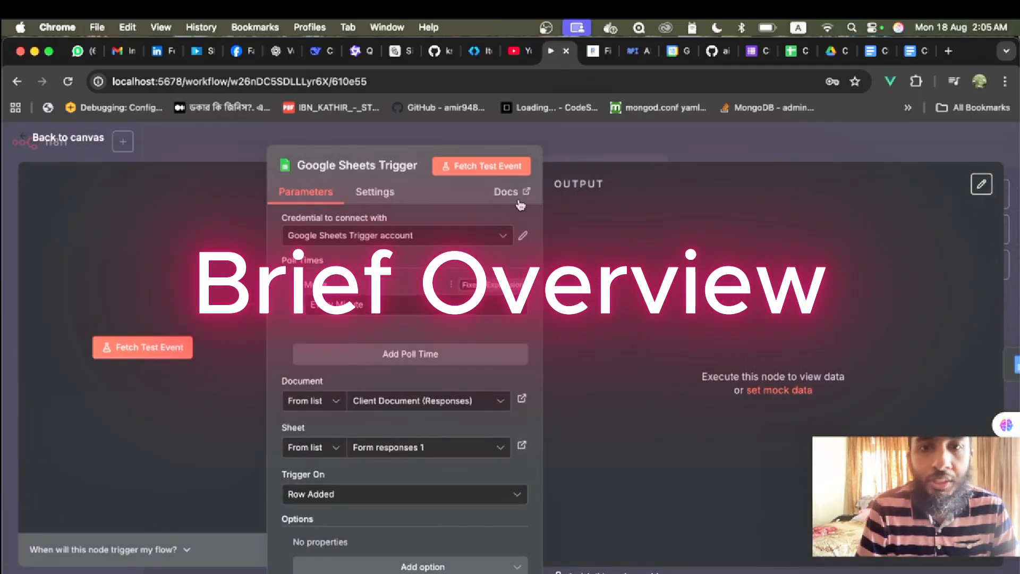
{"action": "scroll", "coordinate": [391, 313], "scroll_direction": "down", "scroll_amount": 1}
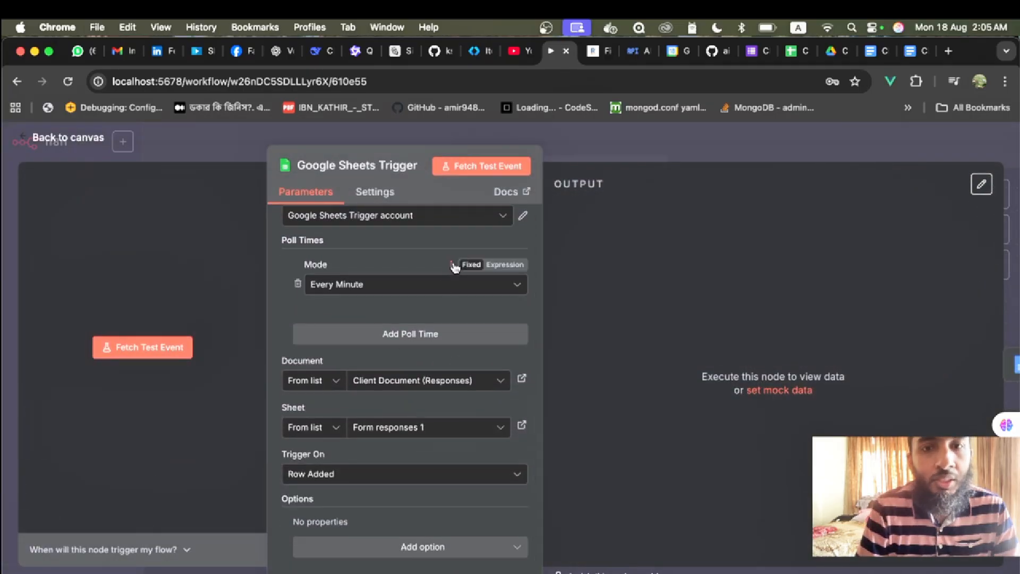
{"action": "left_click", "coordinate": [78, 144]}
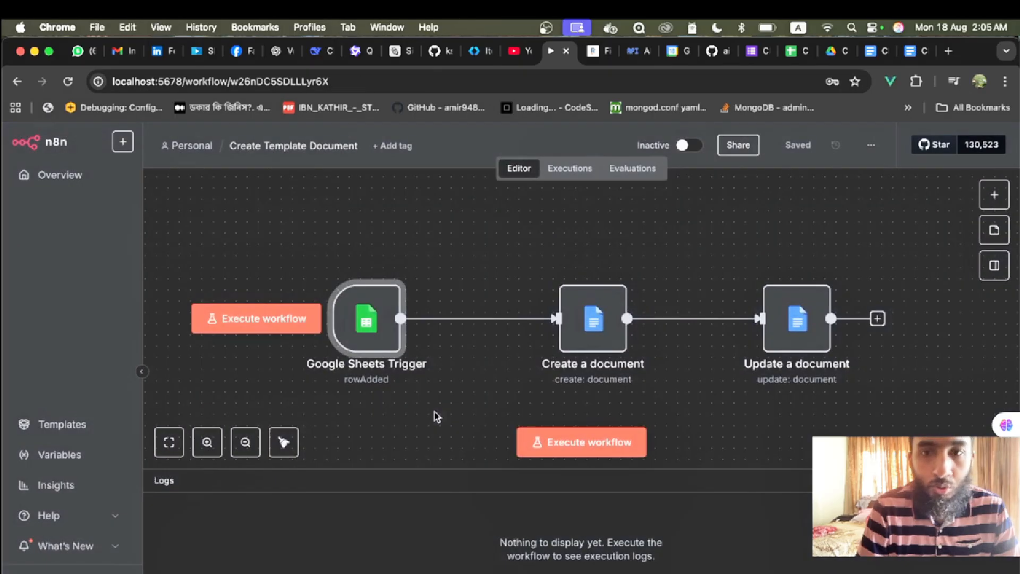
{"action": "left_click", "coordinate": [795, 51]}
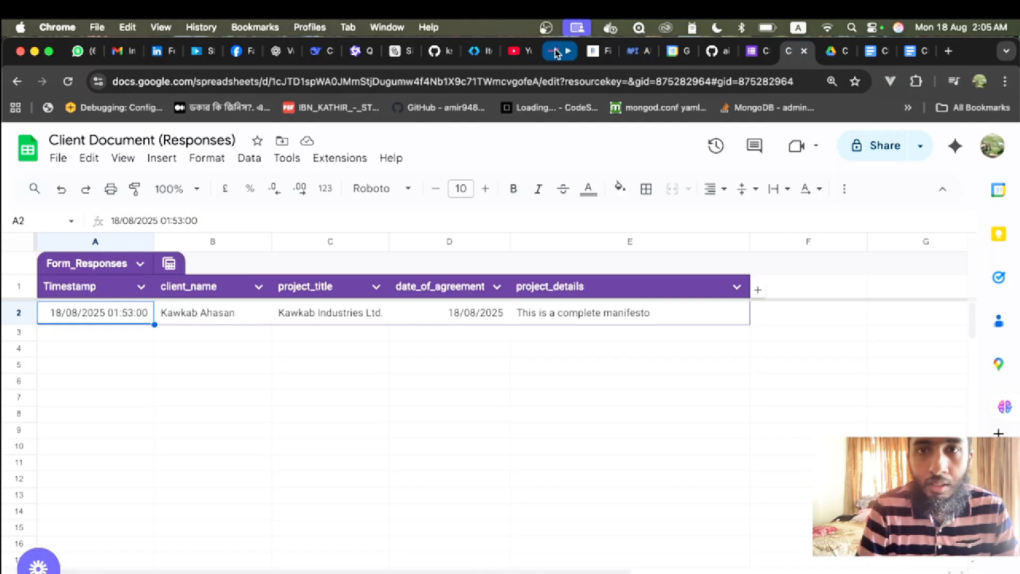
{"action": "left_click", "coordinate": [555, 51]}
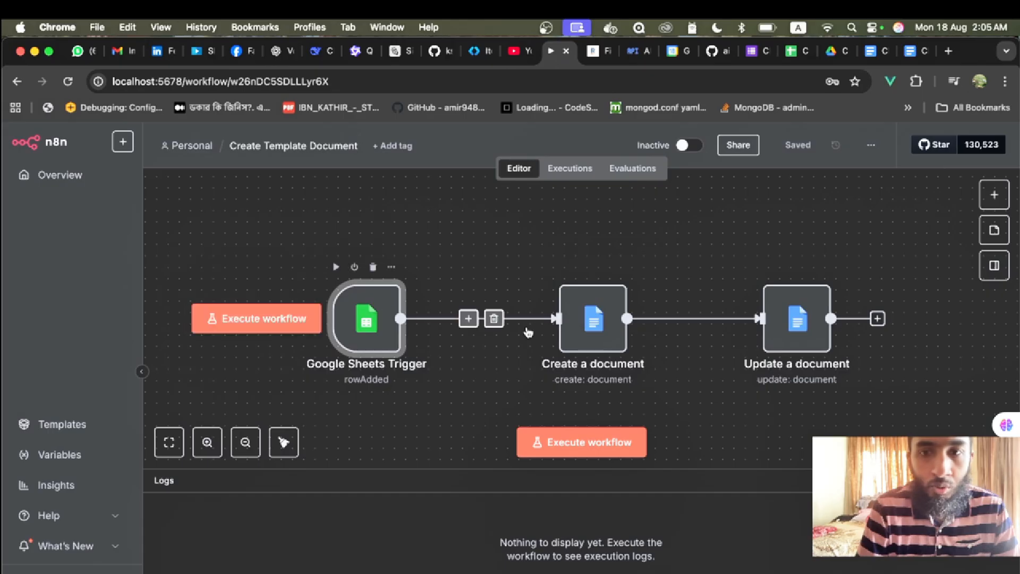
{"action": "left_click", "coordinate": [598, 338]}
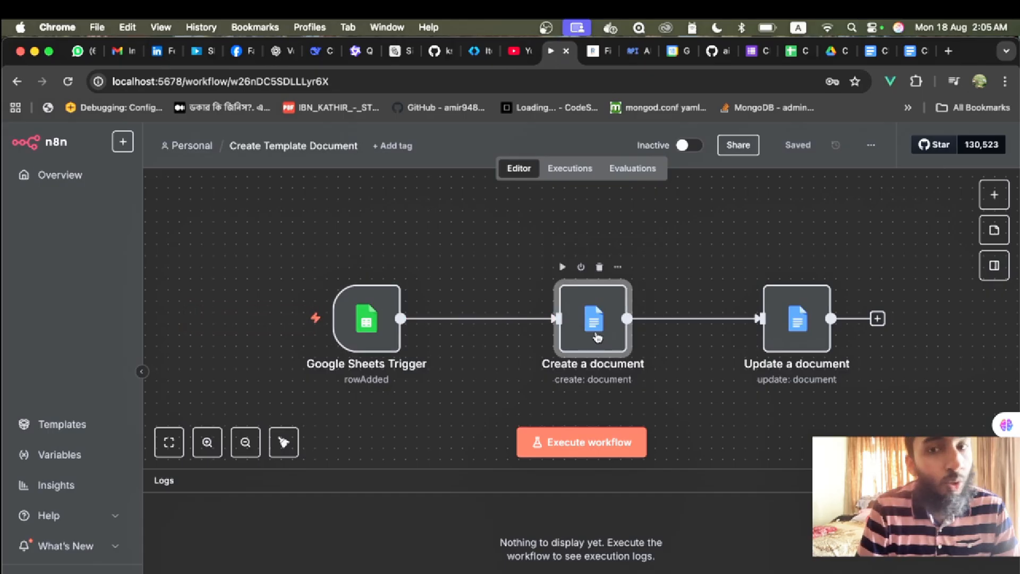
{"action": "double_click", "coordinate": [598, 337]}
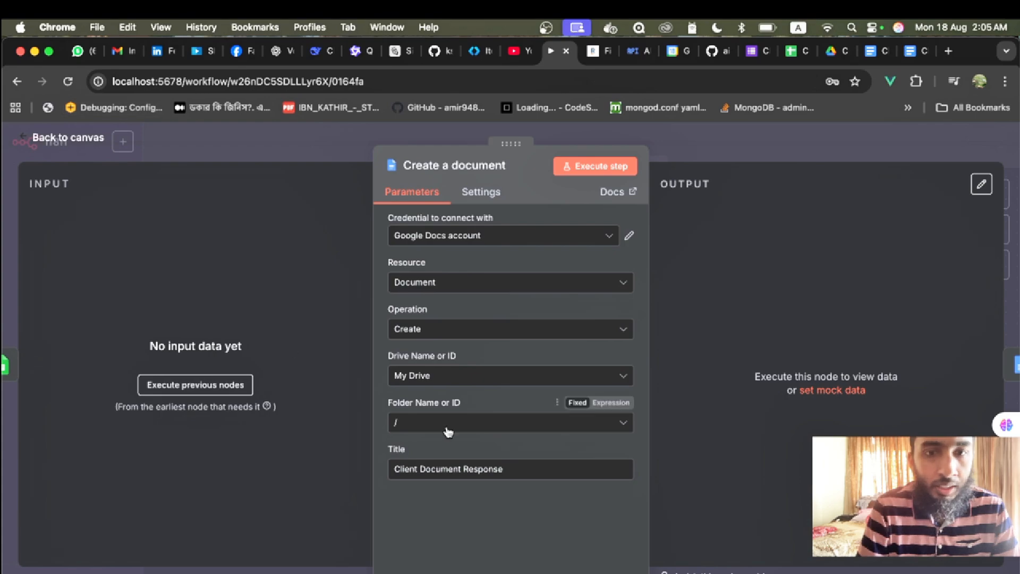
{"action": "left_click", "coordinate": [87, 138]}
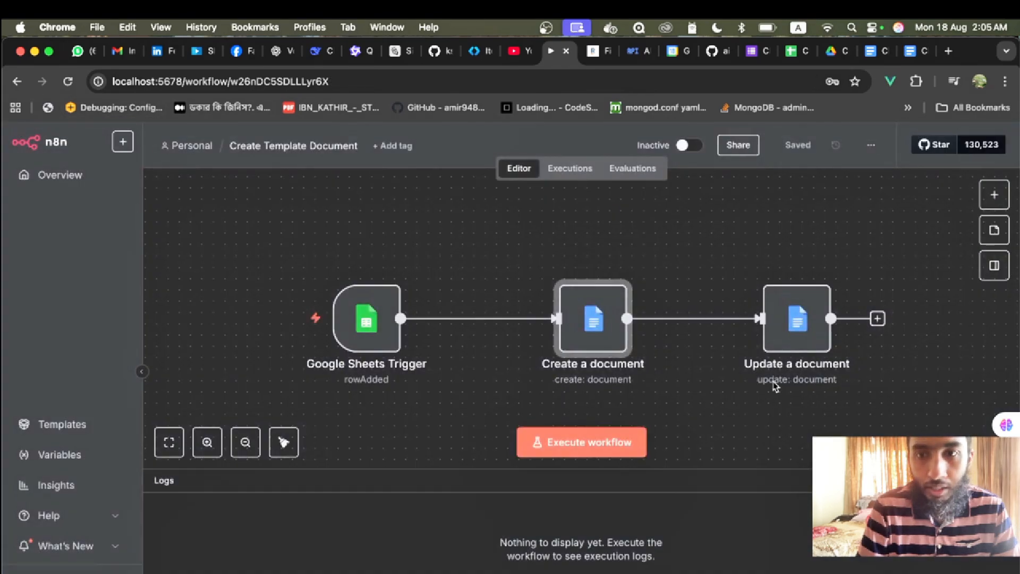
- Read the Update a document step's four-line insert text, then open Auto Generate Docs From Template
{"action": "double_click", "coordinate": [803, 327]}
{"action": "scroll", "coordinate": [463, 346], "scroll_direction": "down", "scroll_amount": 3}
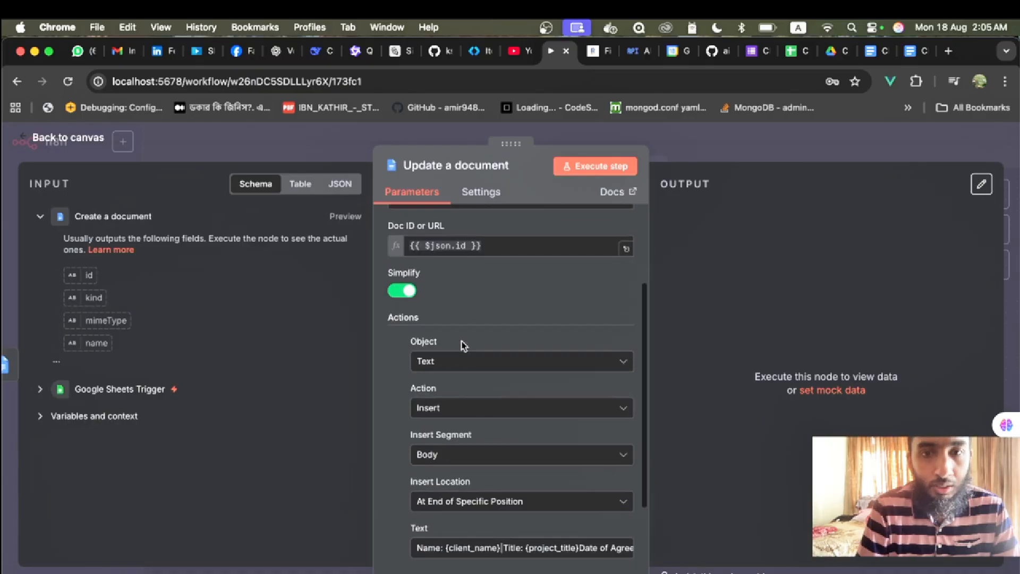
{"action": "scroll", "coordinate": [463, 345], "scroll_direction": "down", "scroll_amount": 3}
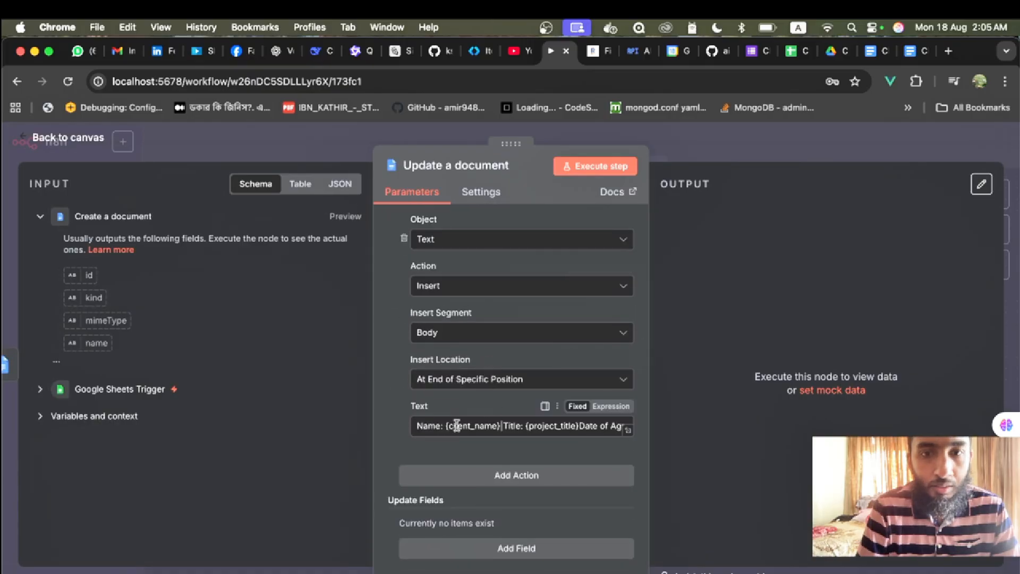
{"action": "left_click", "coordinate": [628, 430]}
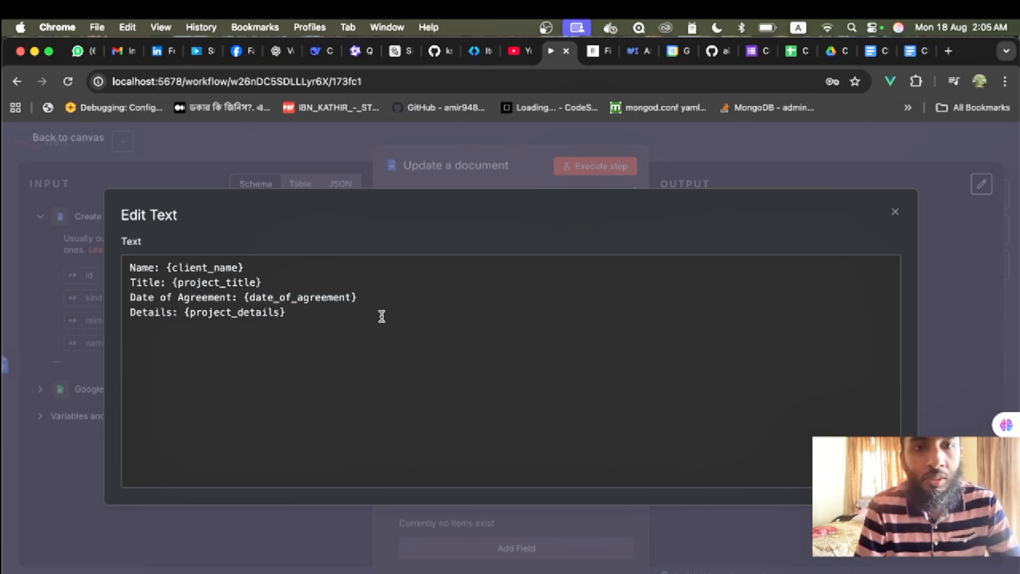
{"action": "left_click", "coordinate": [896, 216]}
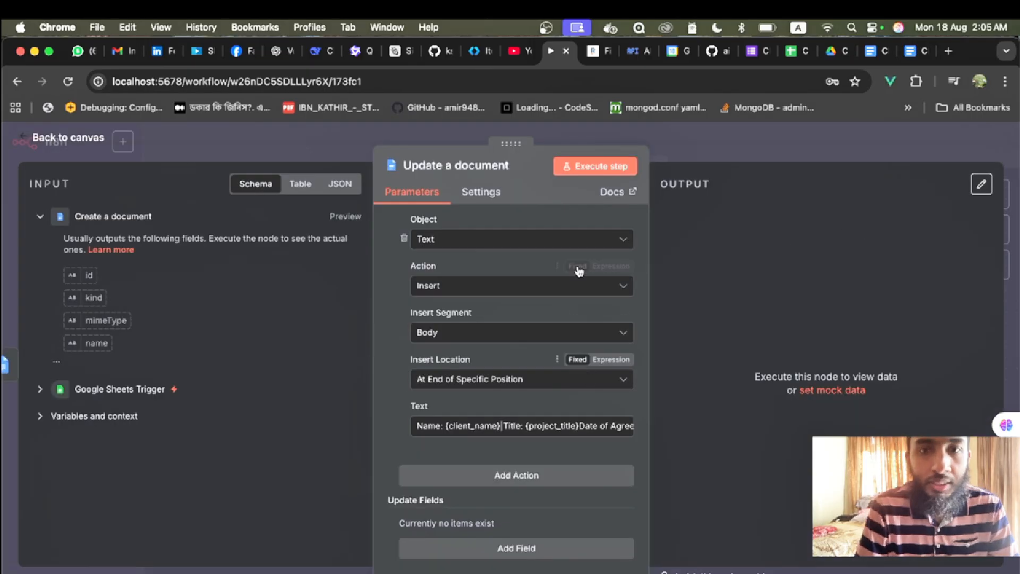
{"action": "left_click", "coordinate": [77, 145]}
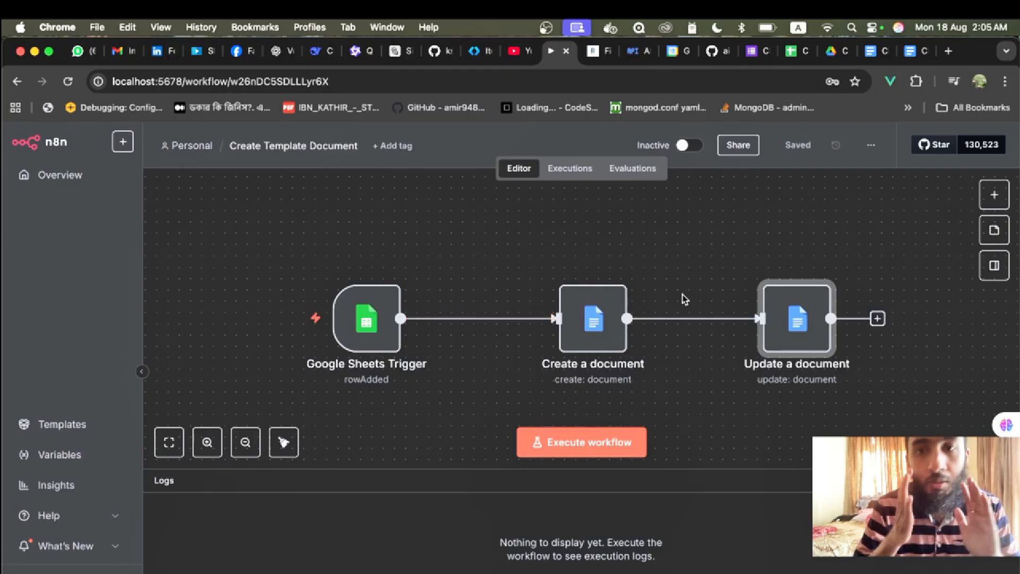
{"action": "left_click", "coordinate": [178, 147]}
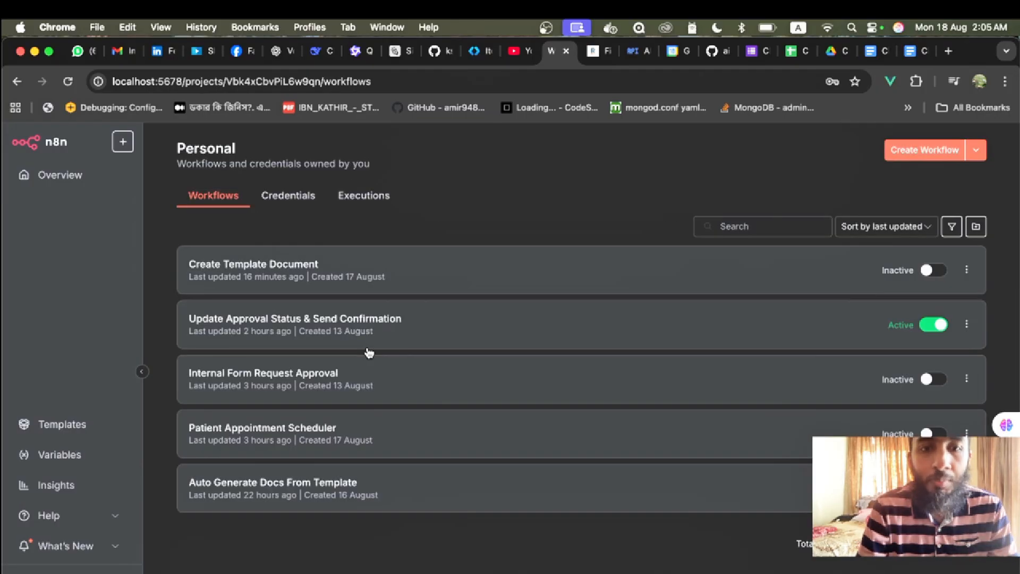
{"action": "left_click", "coordinate": [227, 487]}
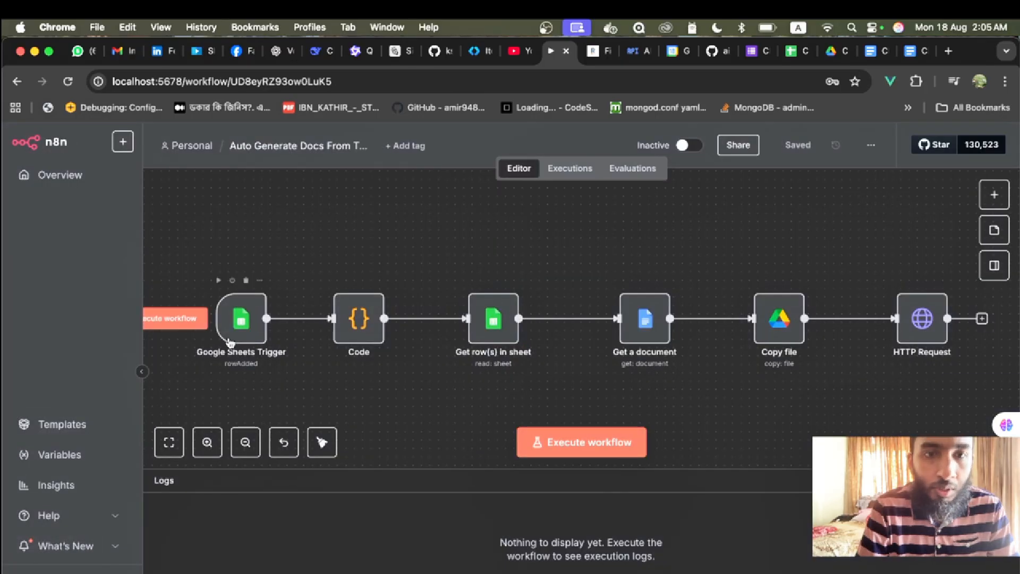
- Inspect the Code step's settings in the Auto Generate Docs From Template workflow
{"action": "left_click", "coordinate": [241, 330]}
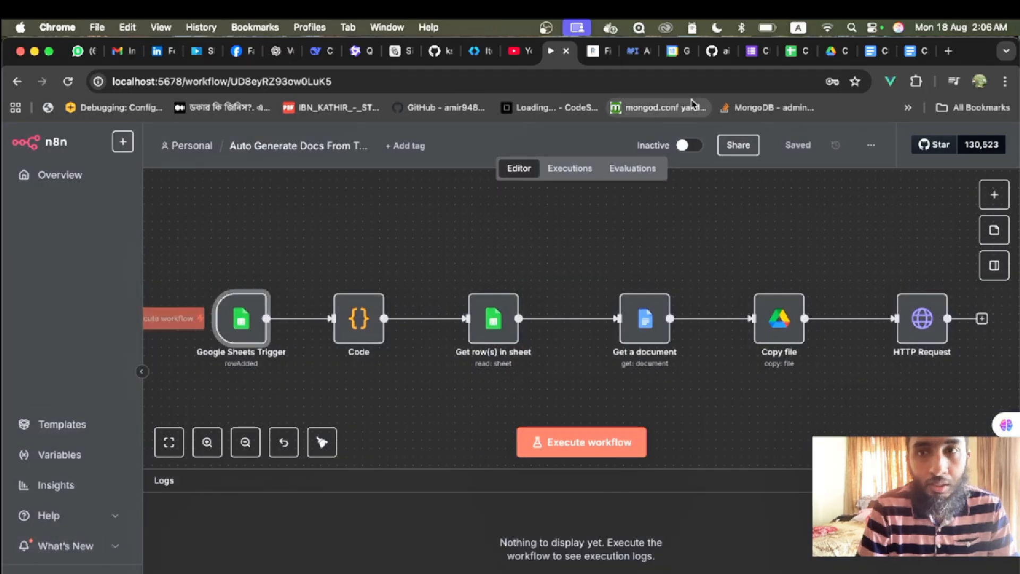
{"action": "left_click", "coordinate": [355, 336]}
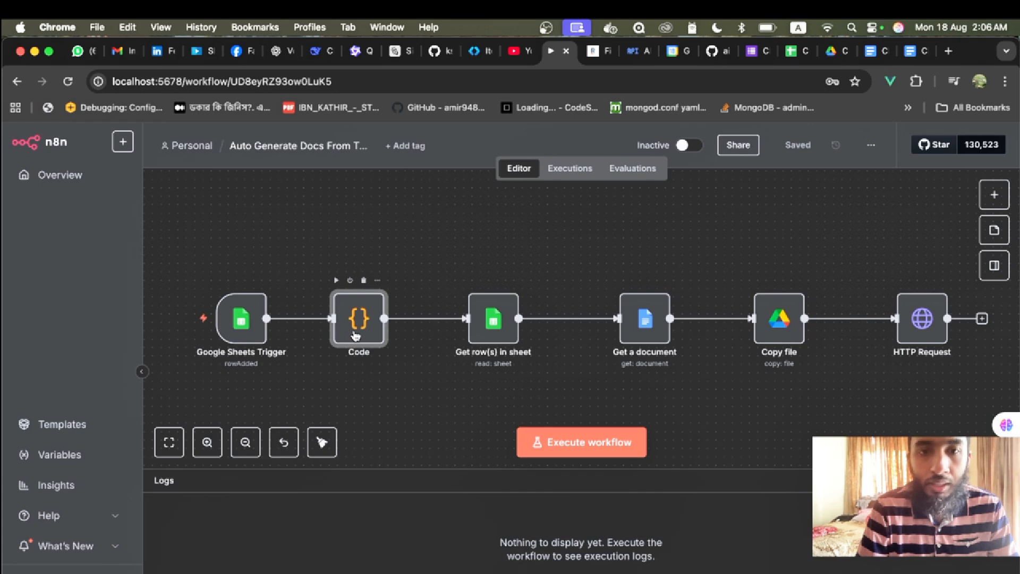
{"action": "double_click", "coordinate": [355, 336]}
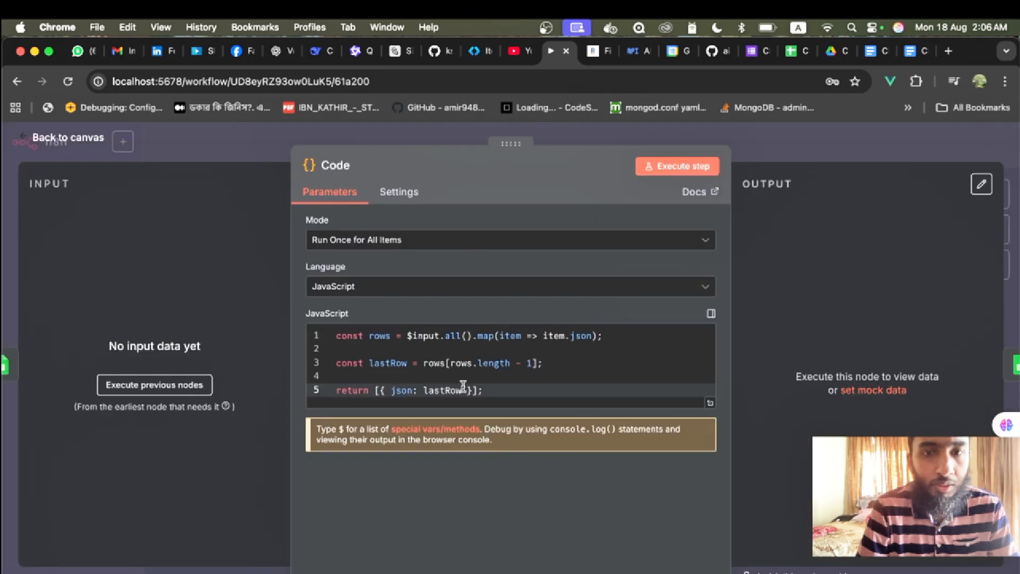
{"action": "left_click", "coordinate": [59, 139]}
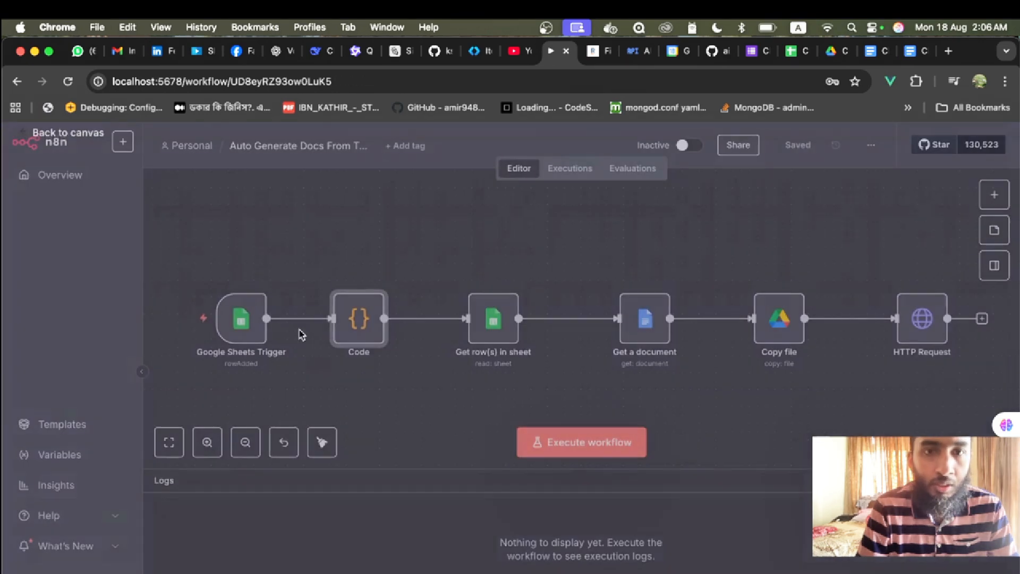
- Inspect the Get a document step's settings
{"action": "left_click", "coordinate": [502, 339]}
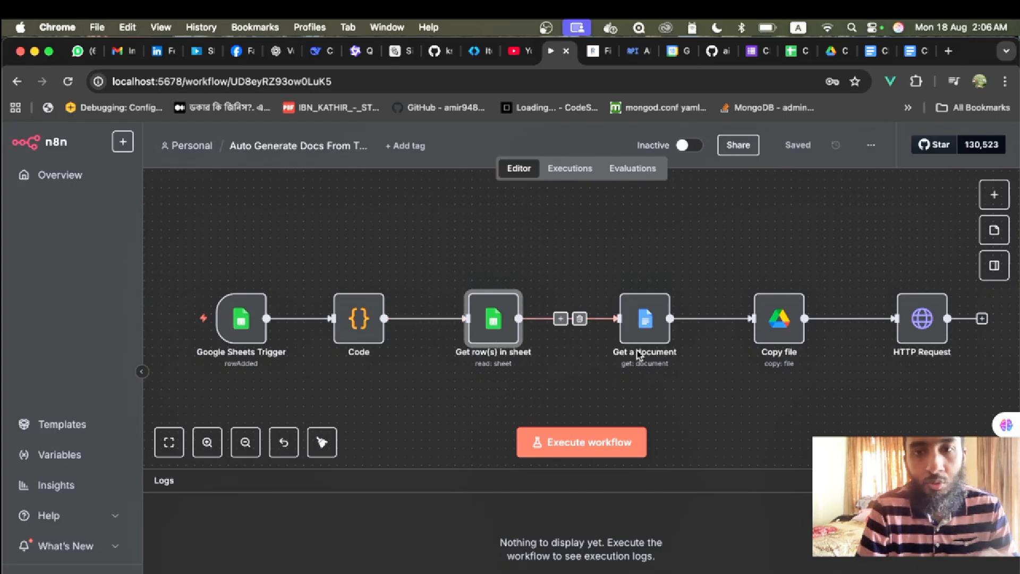
{"action": "left_click", "coordinate": [649, 334]}
{"action": "double_click", "coordinate": [649, 334]}
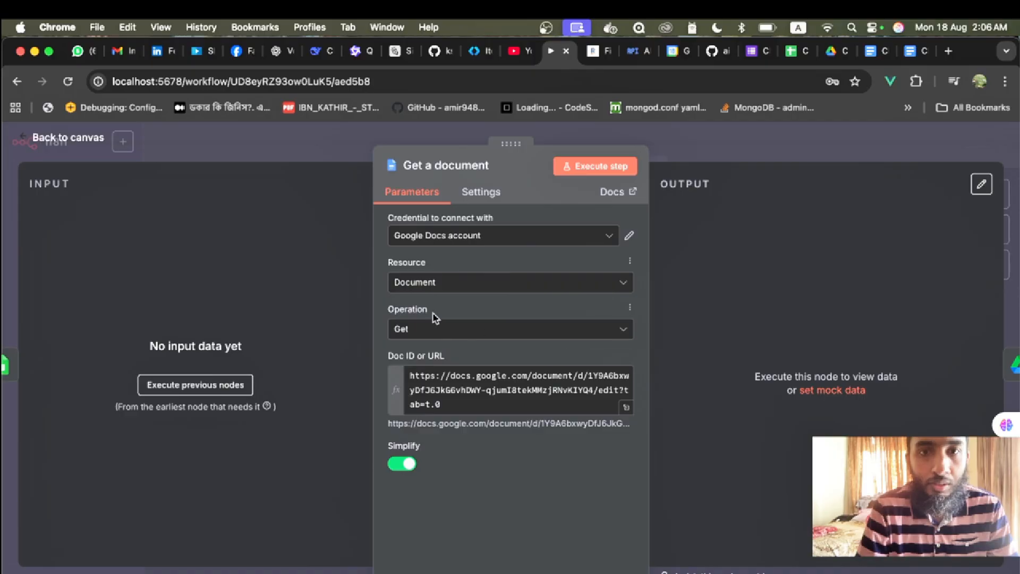
{"action": "left_click", "coordinate": [62, 139]}
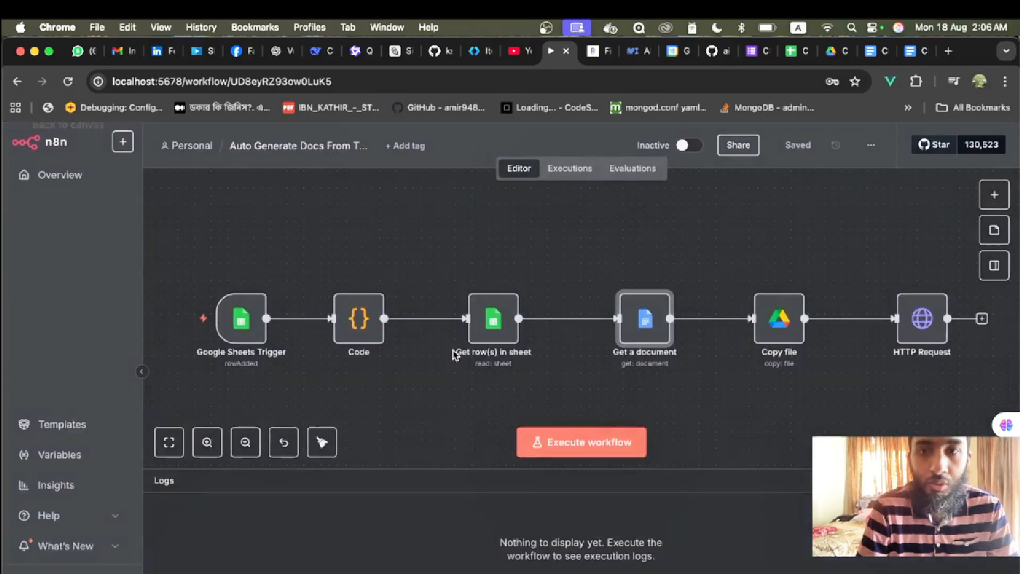
- Review the Copy file step copying the Client Document Response template, checking the Client Responses (Test) Drive folder
{"action": "left_click", "coordinate": [764, 336]}
{"action": "double_click", "coordinate": [765, 336]}
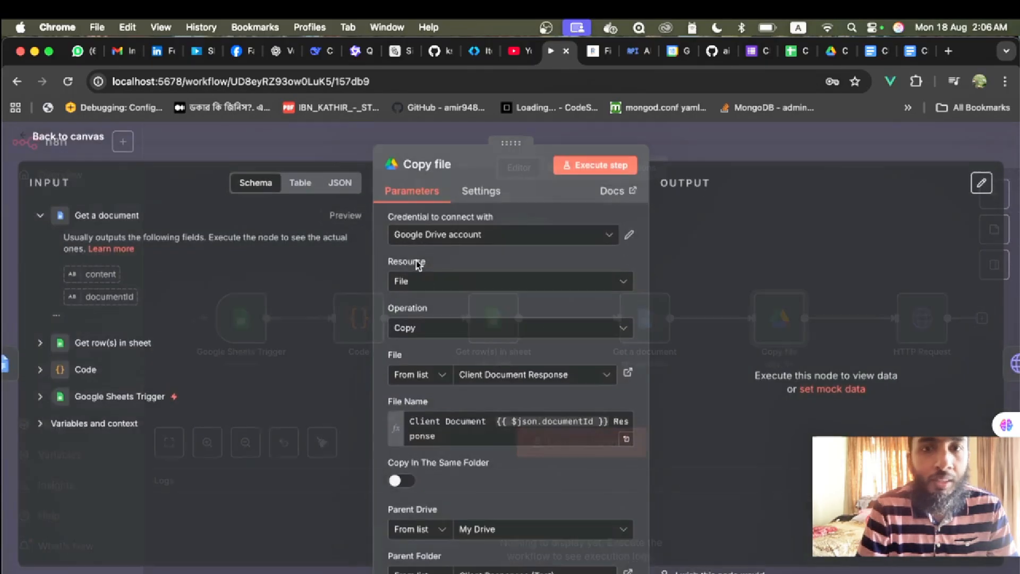
{"action": "scroll", "coordinate": [454, 458], "scroll_direction": "down", "scroll_amount": 2}
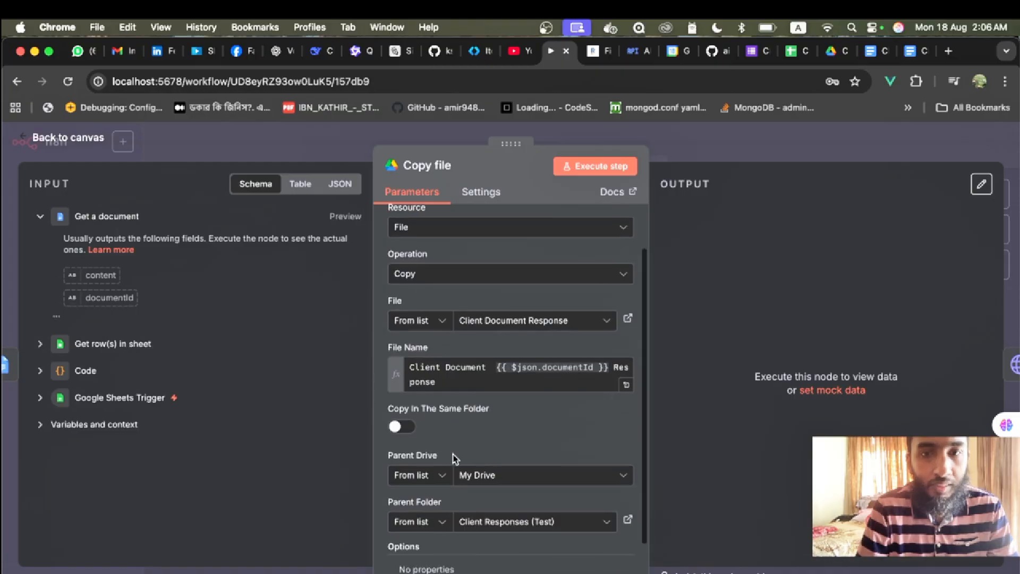
{"action": "scroll", "coordinate": [487, 383], "scroll_direction": "down", "scroll_amount": 2}
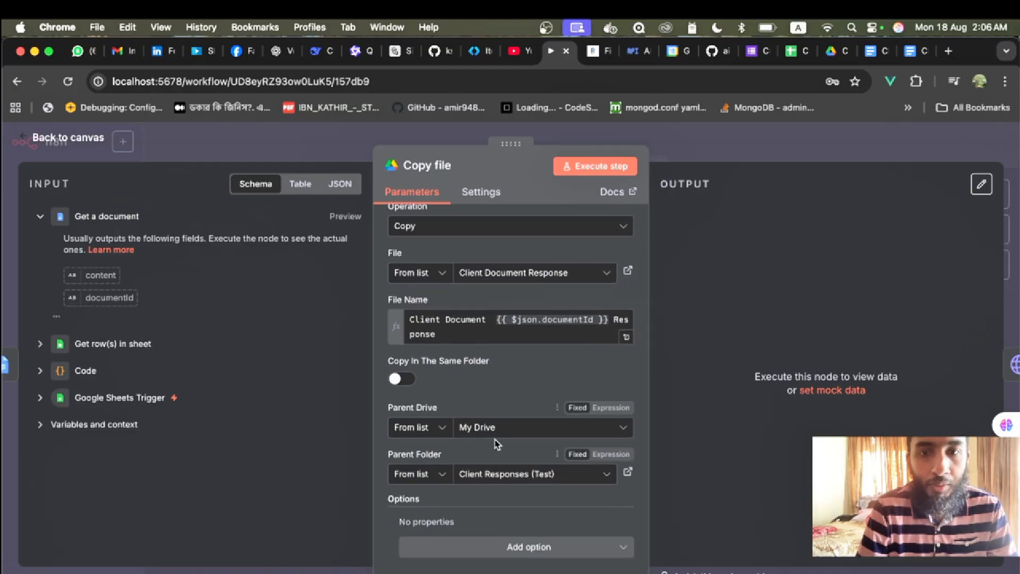
{"action": "left_click", "coordinate": [833, 50]}
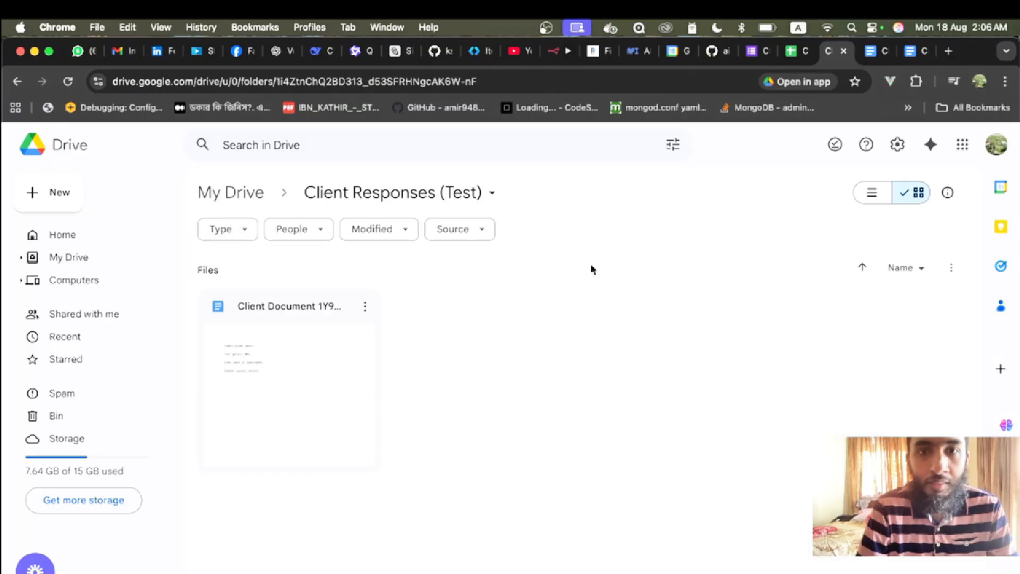
{"action": "left_click", "coordinate": [555, 51]}
{"action": "left_click", "coordinate": [88, 138]}
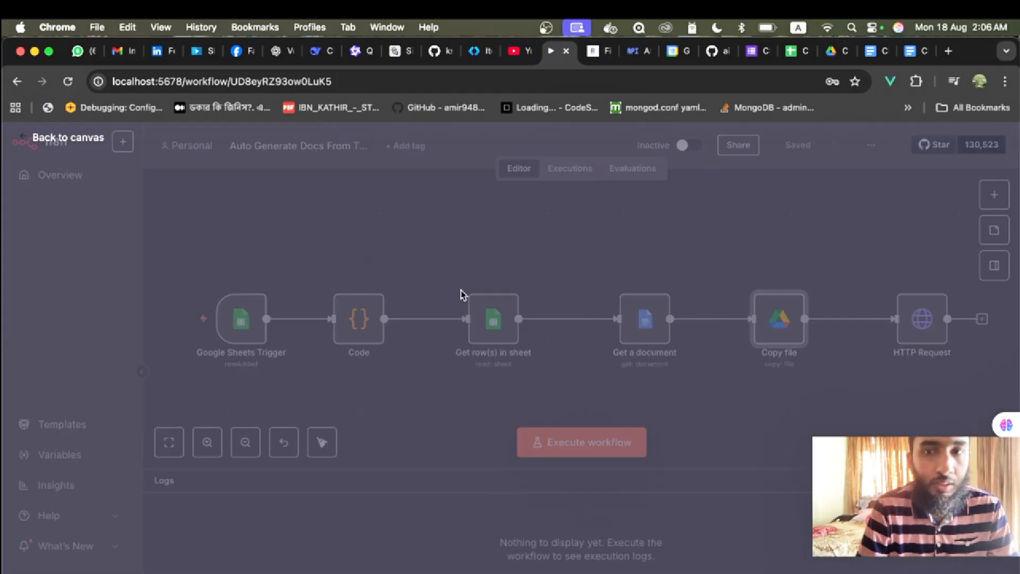
{"action": "double_click", "coordinate": [937, 340]}
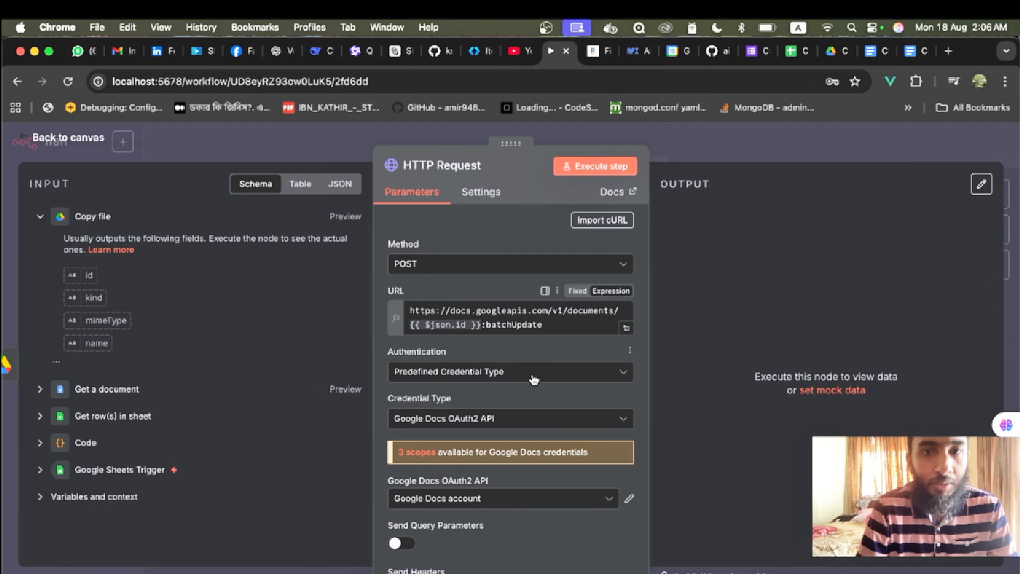
{"action": "scroll", "coordinate": [534, 379], "scroll_direction": "down", "scroll_amount": 6}
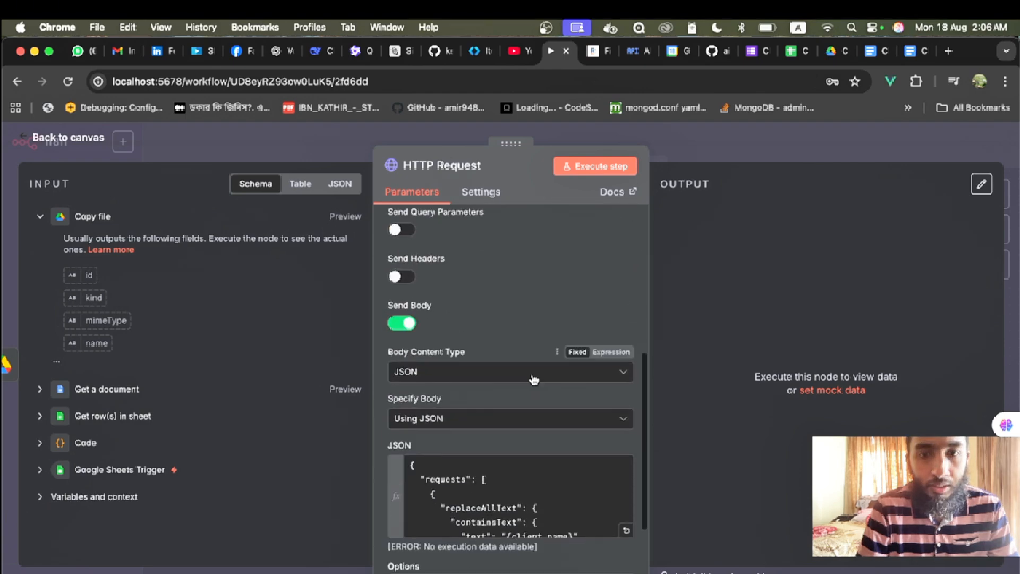
{"action": "scroll", "coordinate": [534, 379], "scroll_direction": "down", "scroll_amount": 2}
{"action": "left_click", "coordinate": [627, 456]}
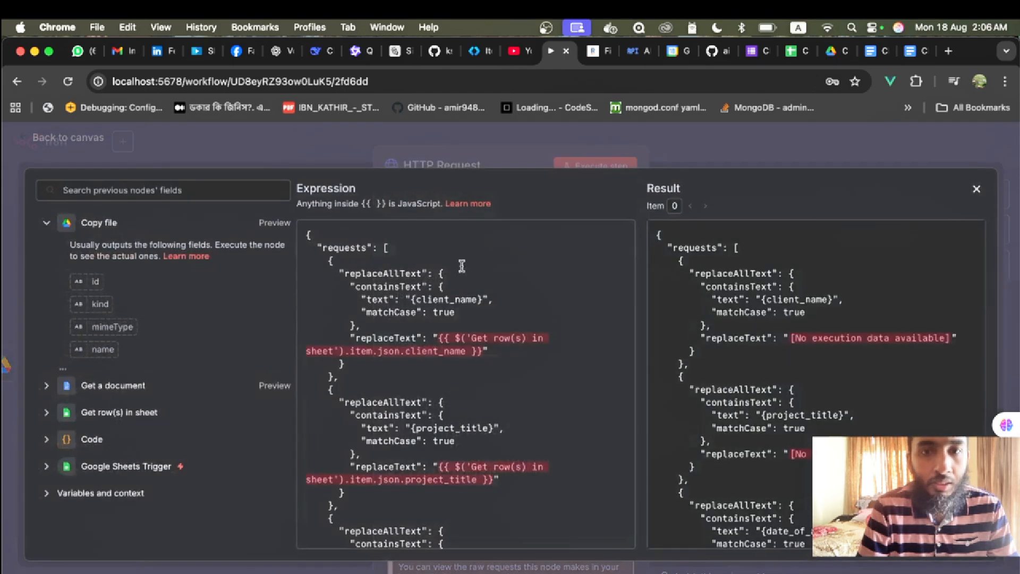
{"action": "scroll", "coordinate": [463, 330], "scroll_direction": "down", "scroll_amount": 5}
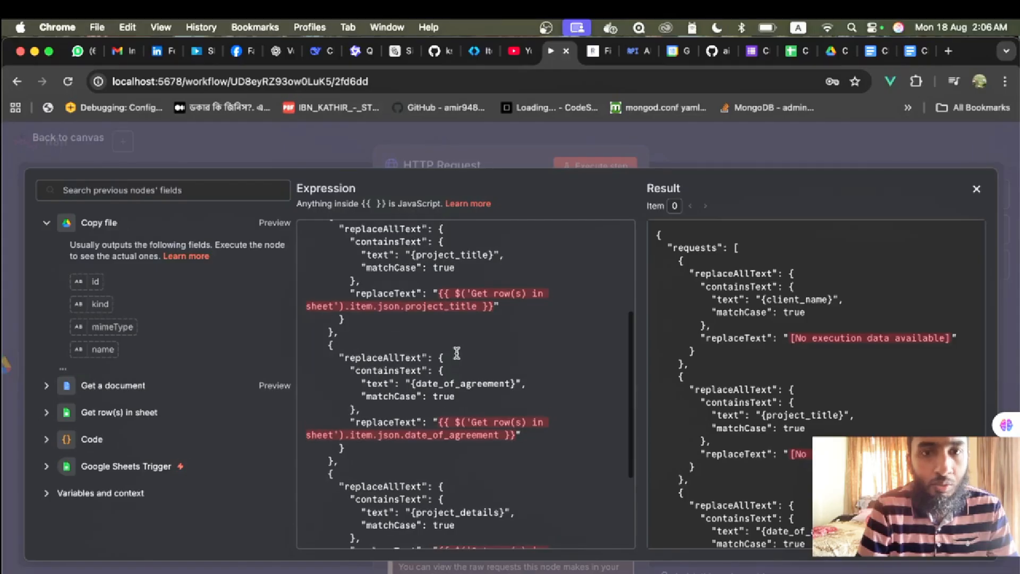
{"action": "scroll", "coordinate": [381, 343], "scroll_direction": "up", "scroll_amount": 2}
{"action": "scroll", "coordinate": [470, 381], "scroll_direction": "up", "scroll_amount": 2}
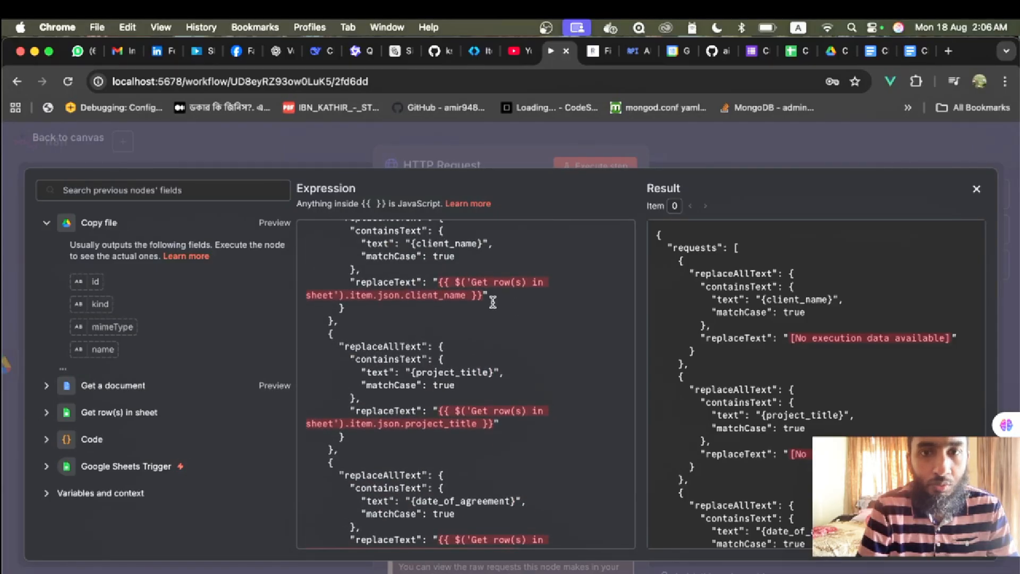
{"action": "left_click", "coordinate": [53, 144]}
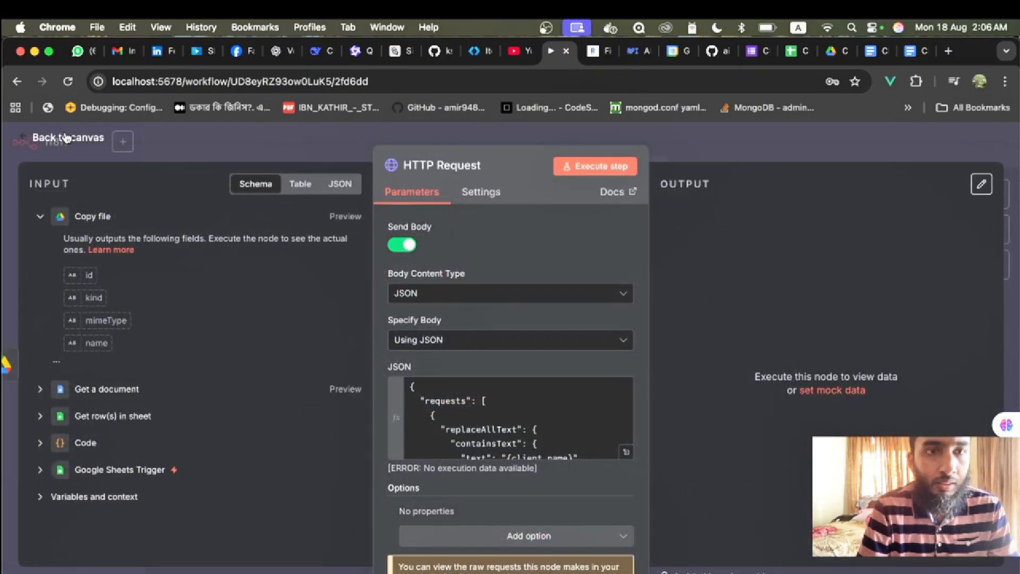
{"action": "key", "text": "Escape"}
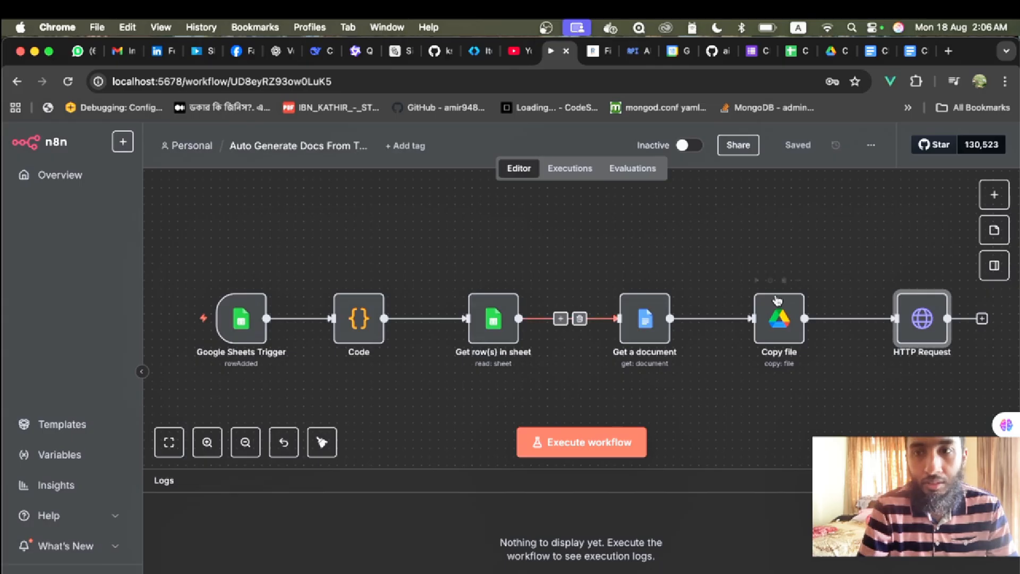
{"action": "mouse_move", "coordinate": [777, 300]}
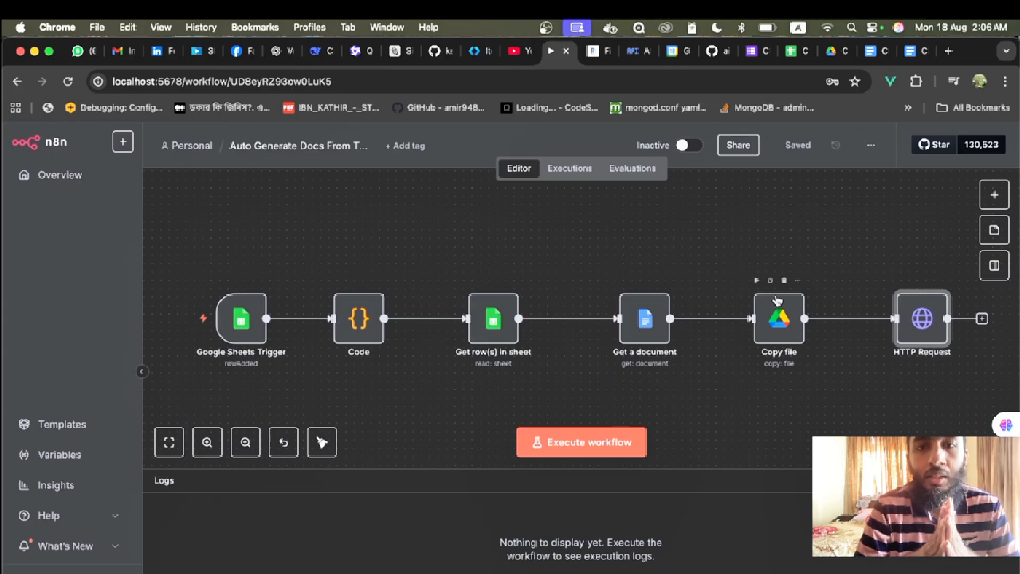